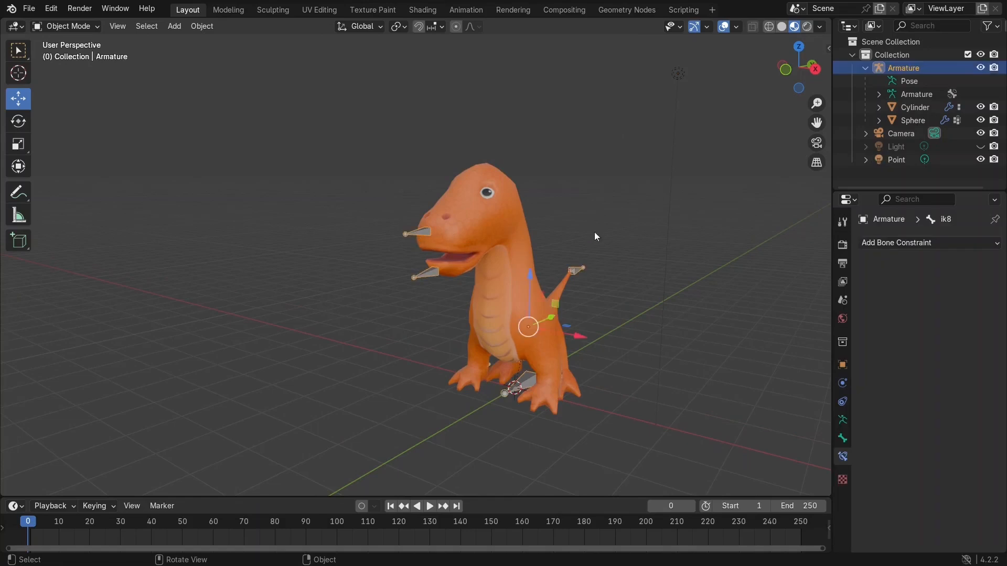
Select the dinosaur's armature and examine its control bones from several angles.
mouse_move(671, 228)
middle_mouse_down()
mouse_move(462, 231)
mouse_move(668, 210)
middle_mouse_up()
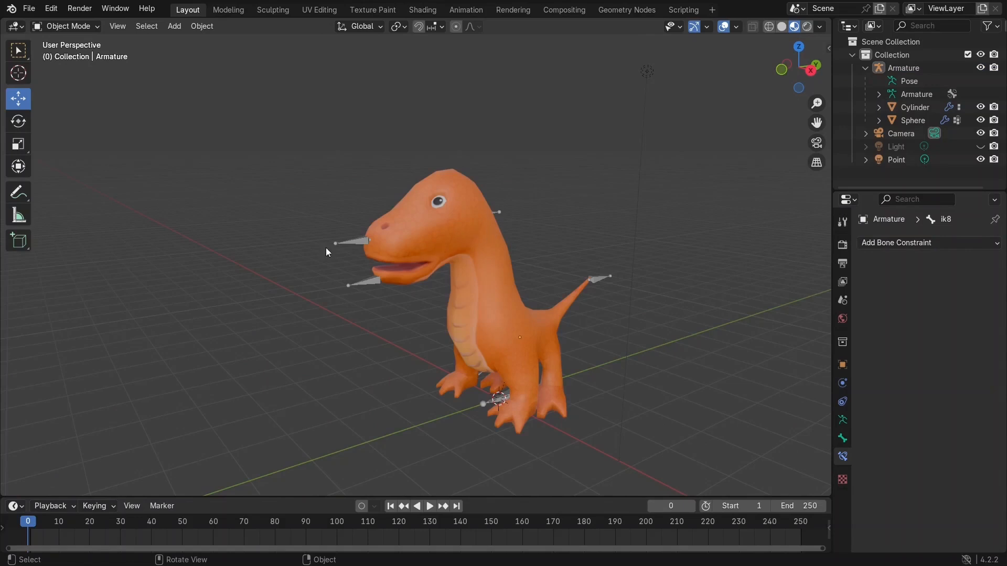
left_click(345, 243)
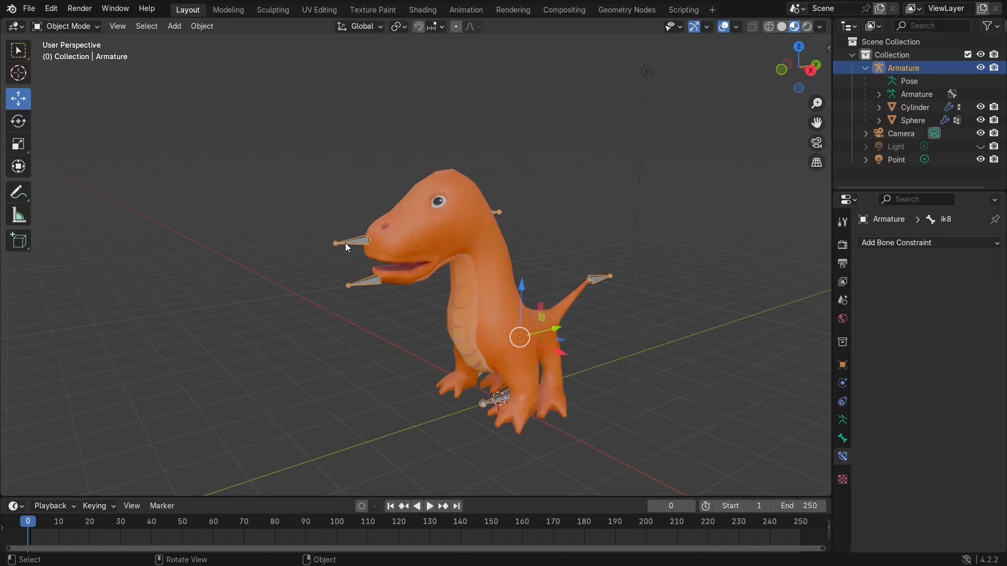
middle_click_drag(709, 219, 662, 228)
scroll(661, 227, "up", 3)
scroll(658, 228, "down", 1)
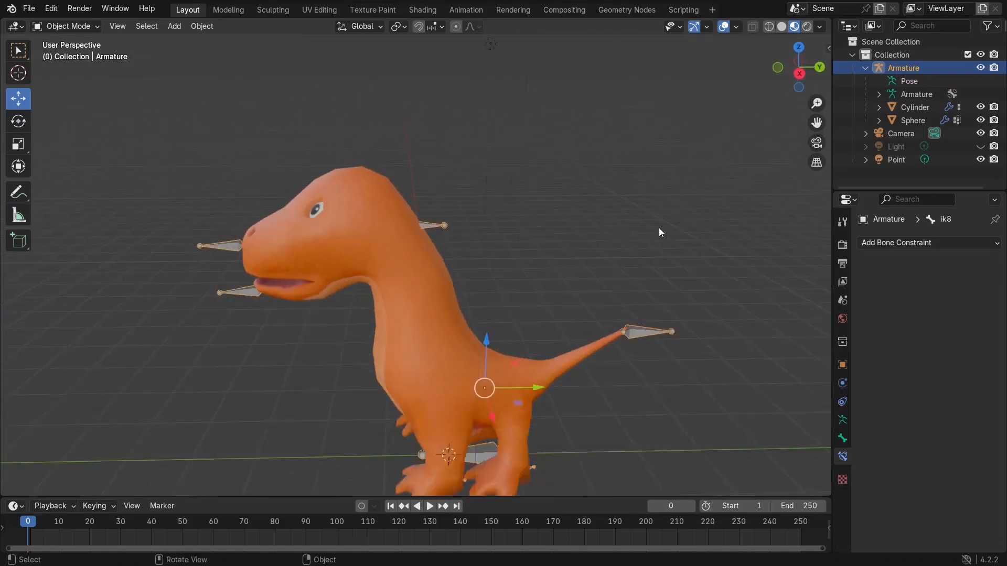
scroll(658, 227, "down", 1)
middle_click_drag(598, 250, 567, 248)
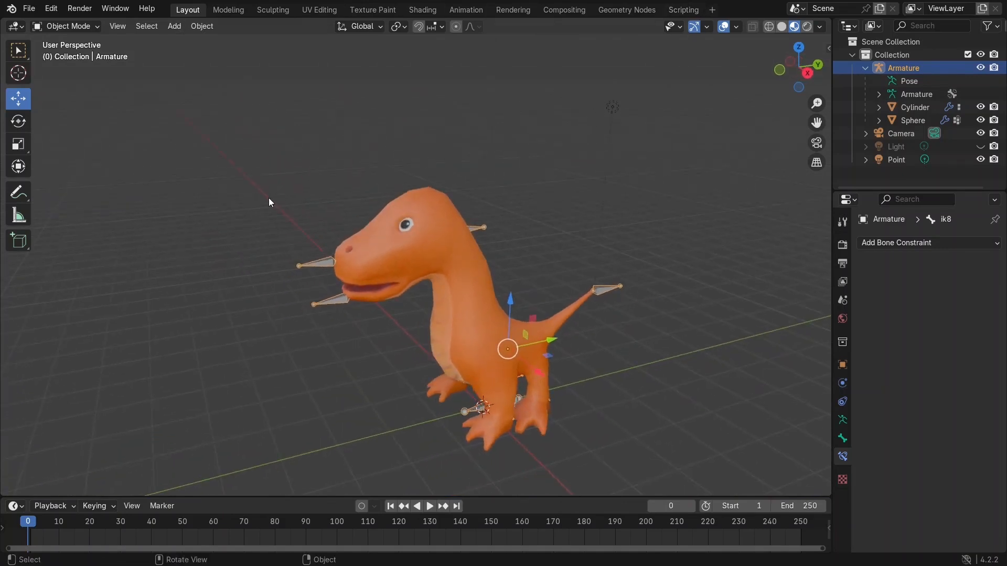
Switch to the Animation workspace and show the whole dinosaur together with the camera in a perspective view.
left_click(475, 11)
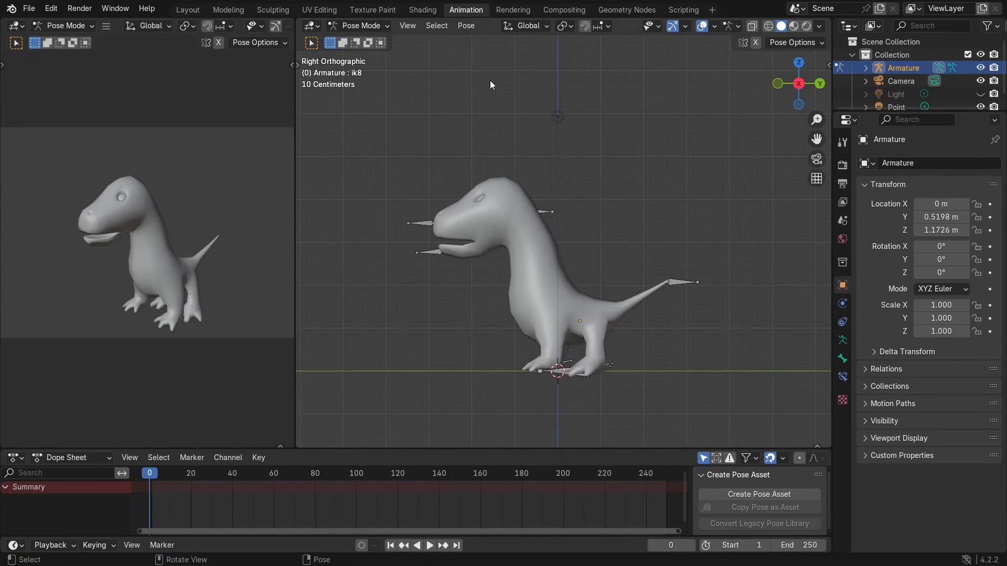
middle_click_drag(490, 80, 573, 117)
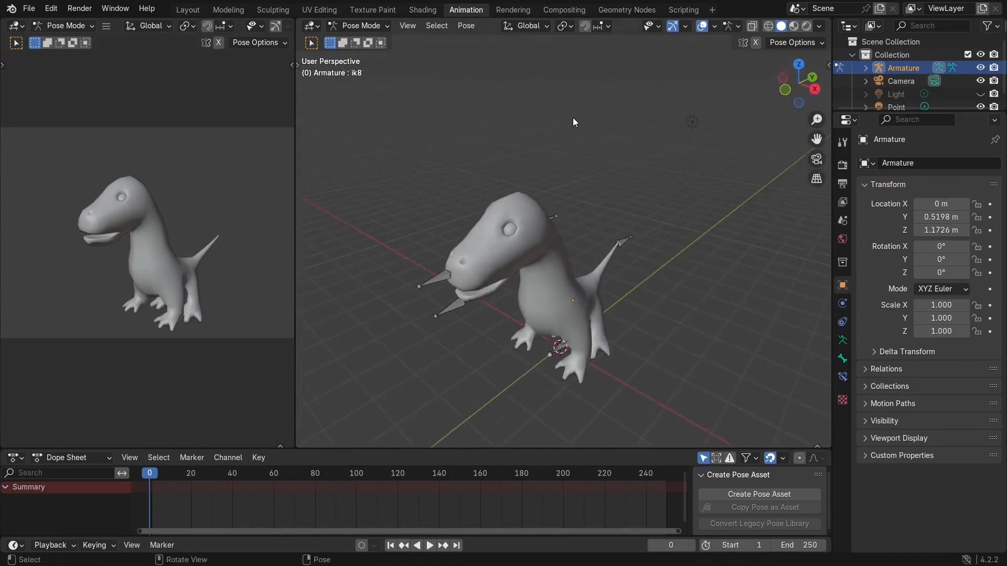
scroll(530, 345, "down", 5)
mouse_move(531, 345)
middle_mouse_down()
mouse_move(559, 354)
mouse_move(530, 347)
middle_mouse_up()
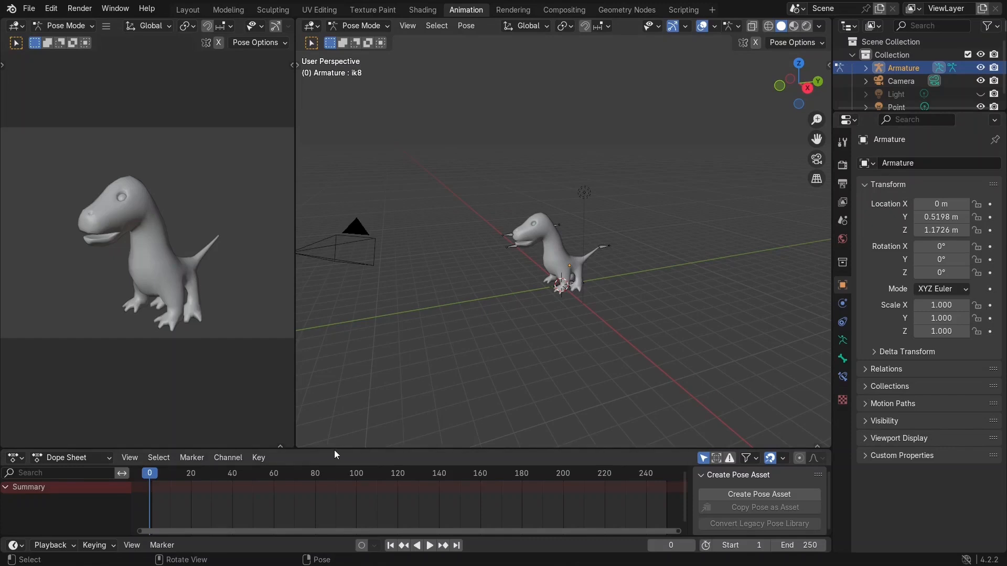
Create a new action named "walk" for the armature in the Action Editor and protect it with a fake user.
left_click(76, 459)
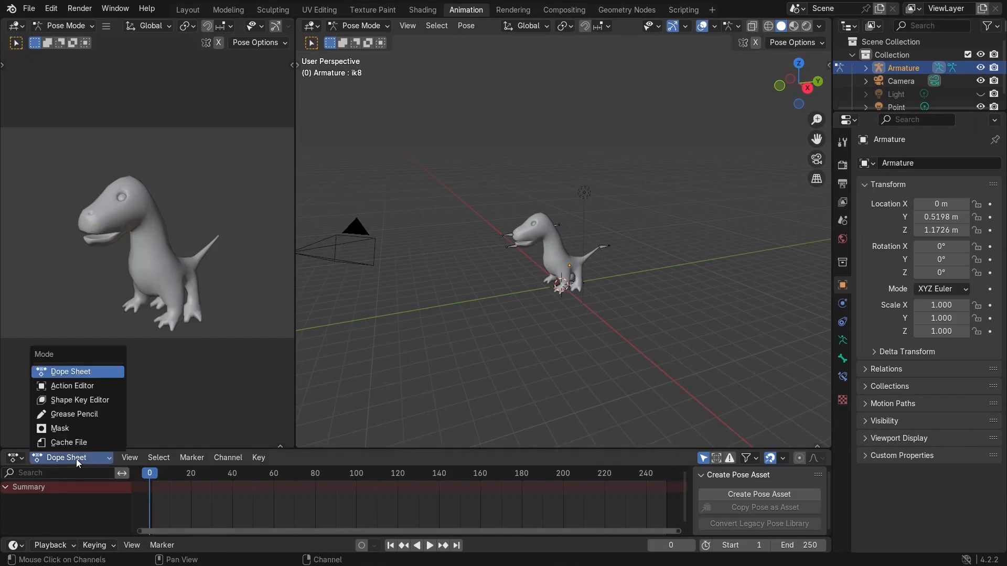
left_click(87, 385)
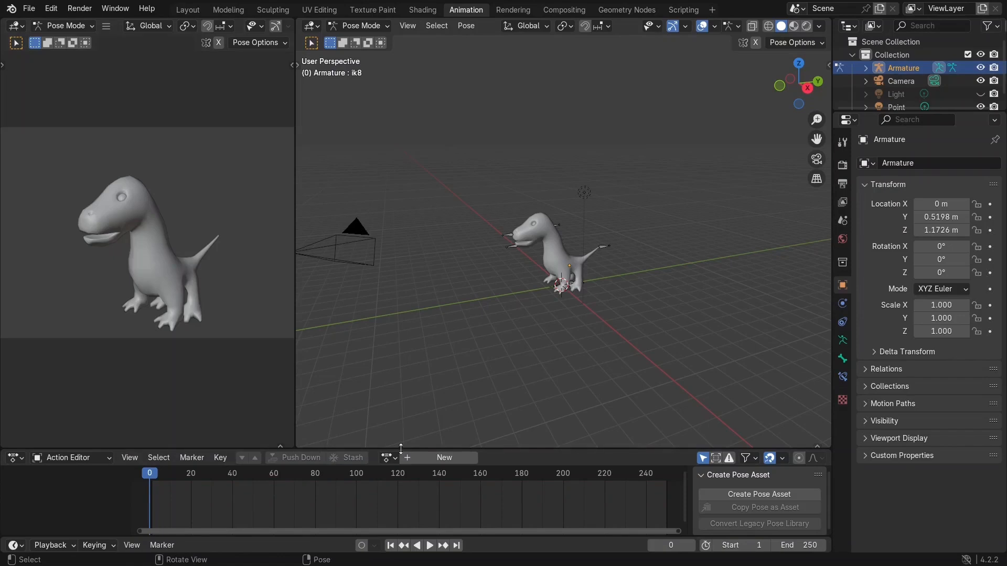
left_click(445, 457)
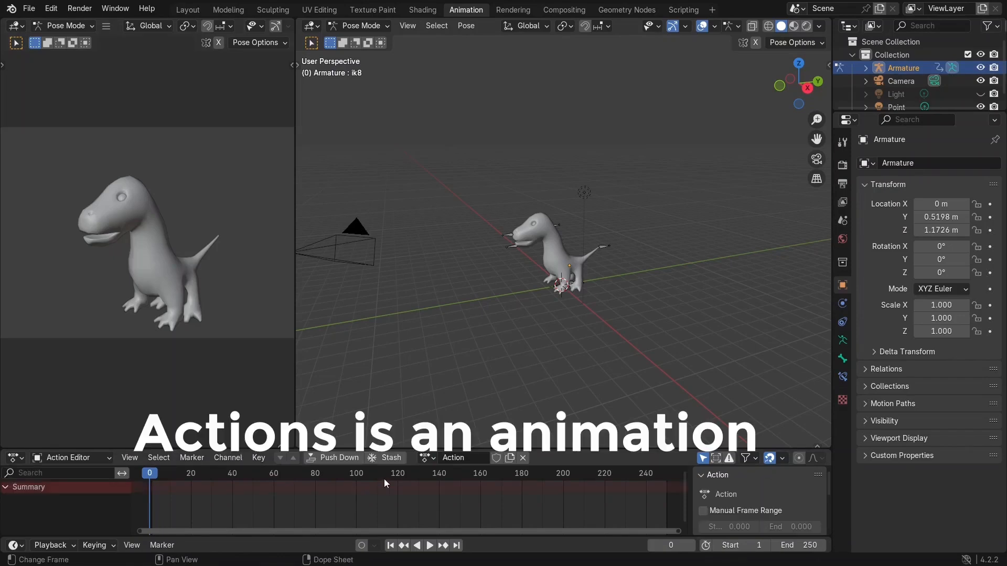
left_click(461, 457)
type("walk")
left_click(496, 458)
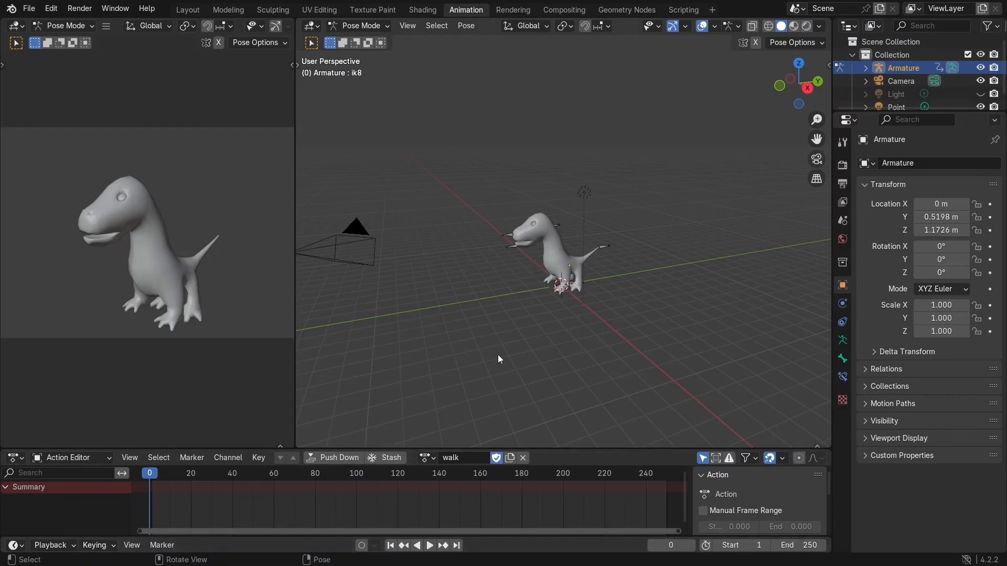
Set the active keying set to Location & Rotation.
left_click(111, 548)
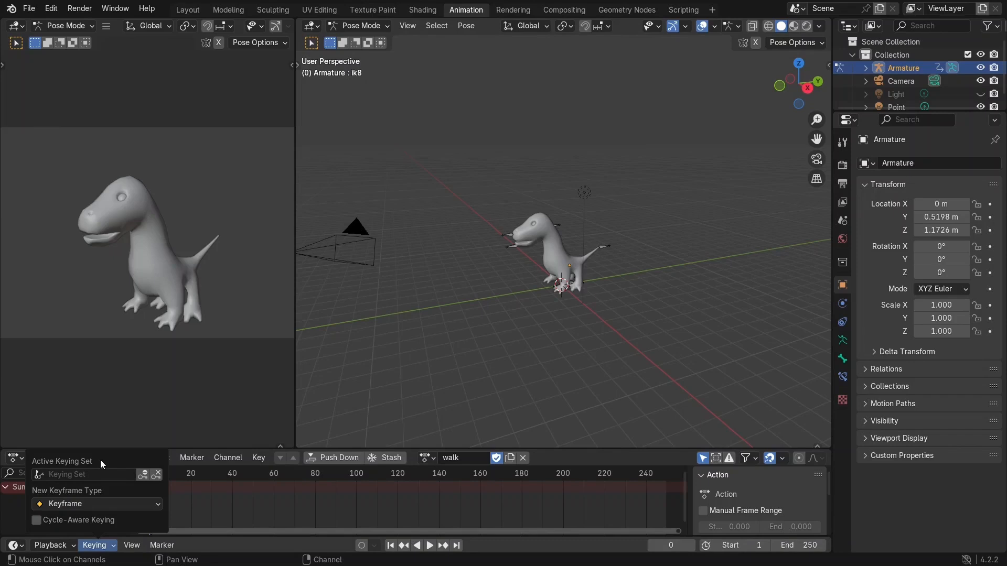
left_click(85, 475)
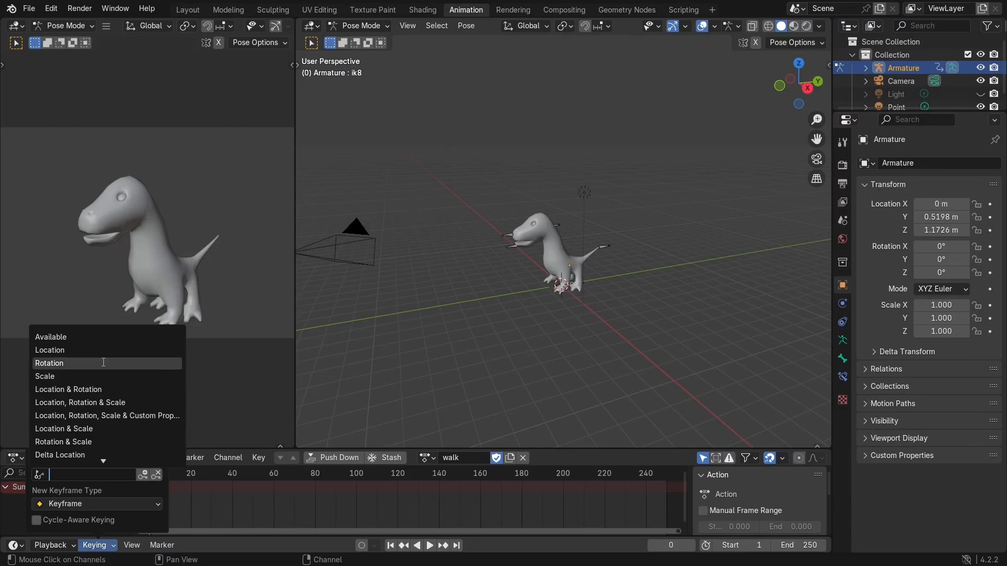
left_click(107, 390)
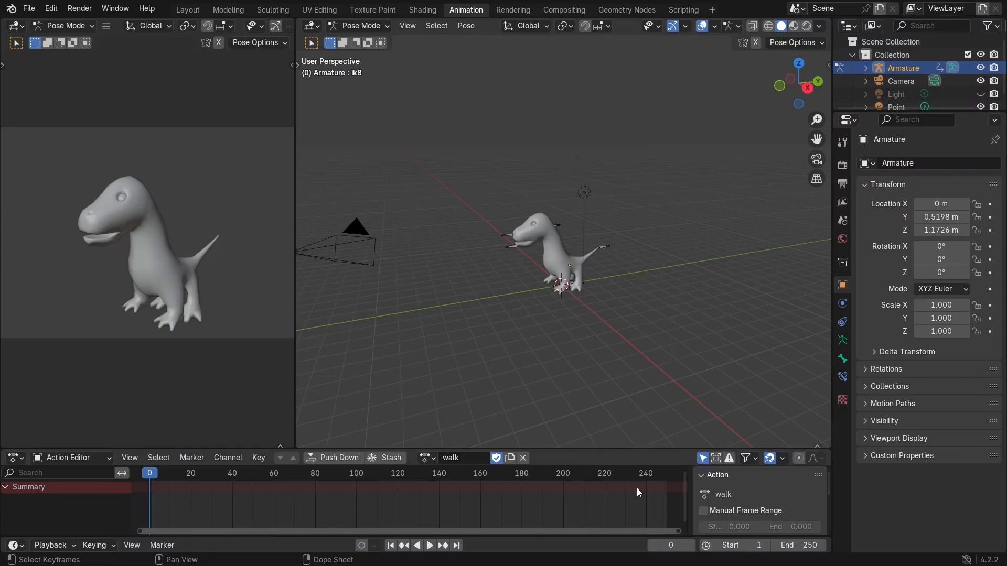
Display the scene's output frame rate and frame range settings, and set the current frame to 24.
left_click_drag(557, 530, 542, 531)
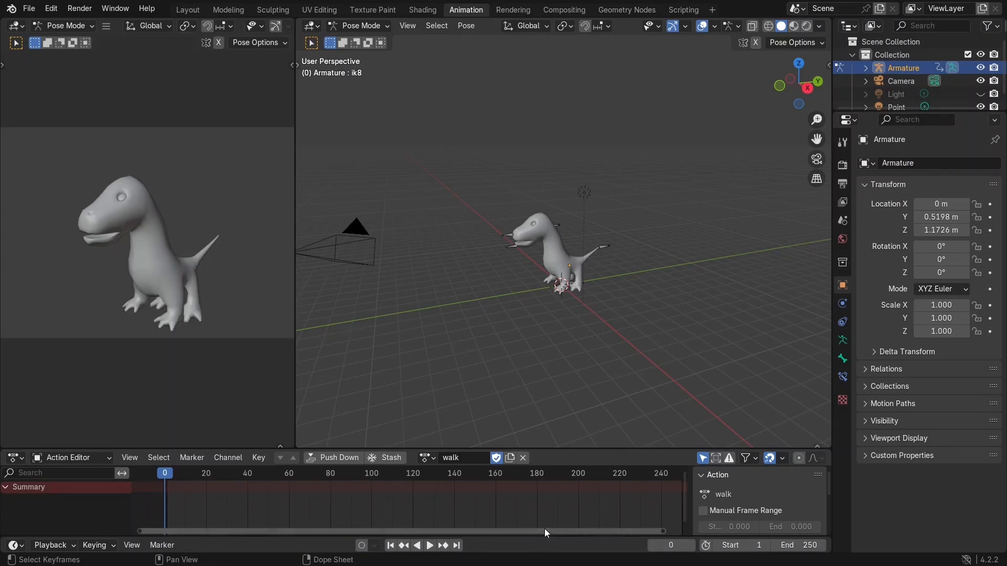
left_click(842, 185)
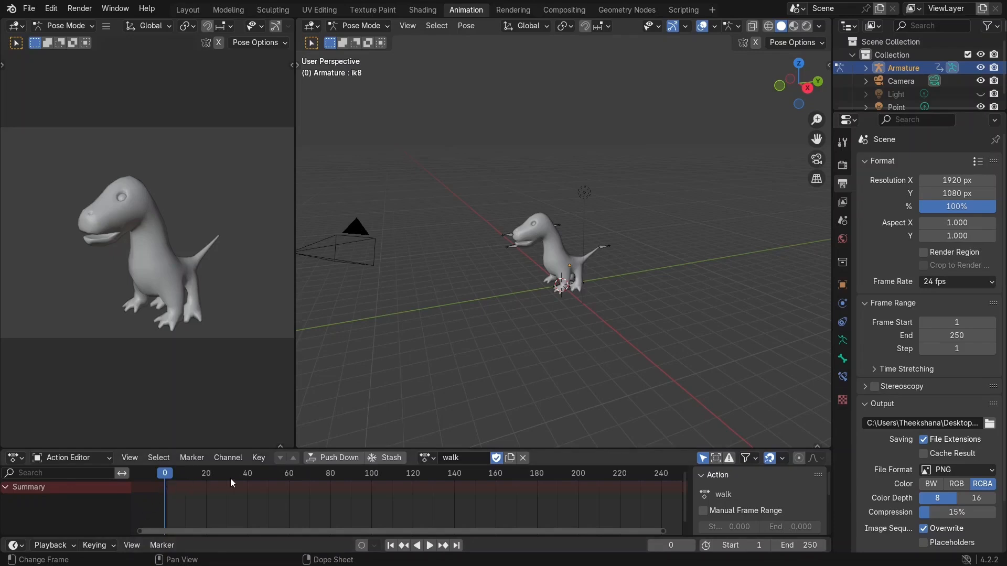
left_click_drag(231, 477, 215, 474)
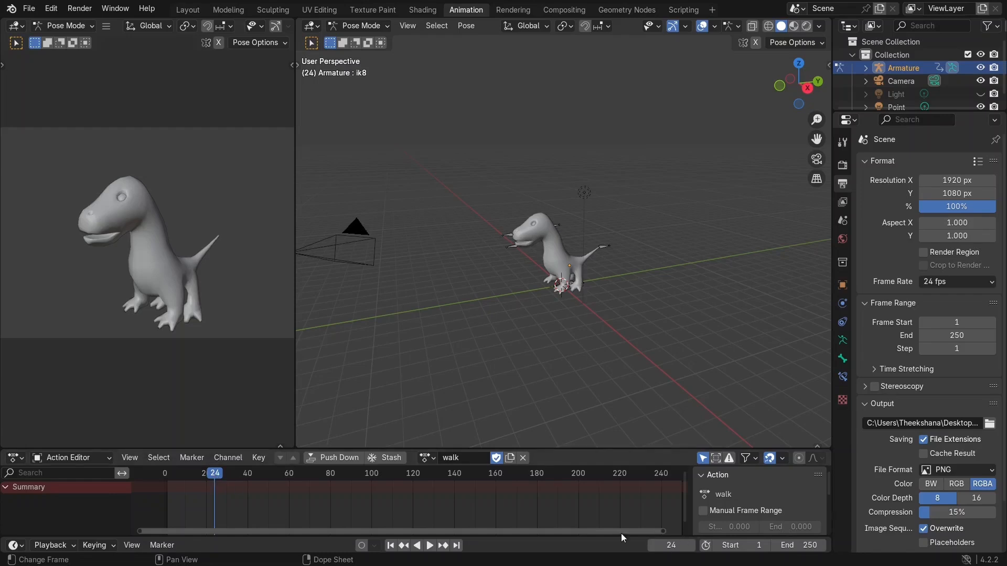
left_click(792, 545)
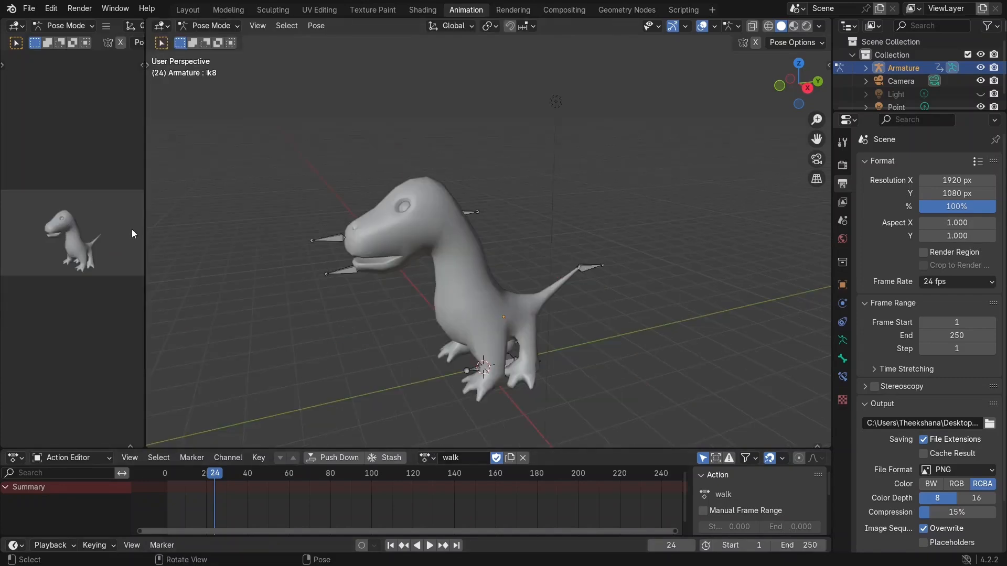
Enlarge the main 3D viewport over the timeline area and show the dinosaur in the Right Orthographic view.
left_click_drag(347, 451, 366, 473)
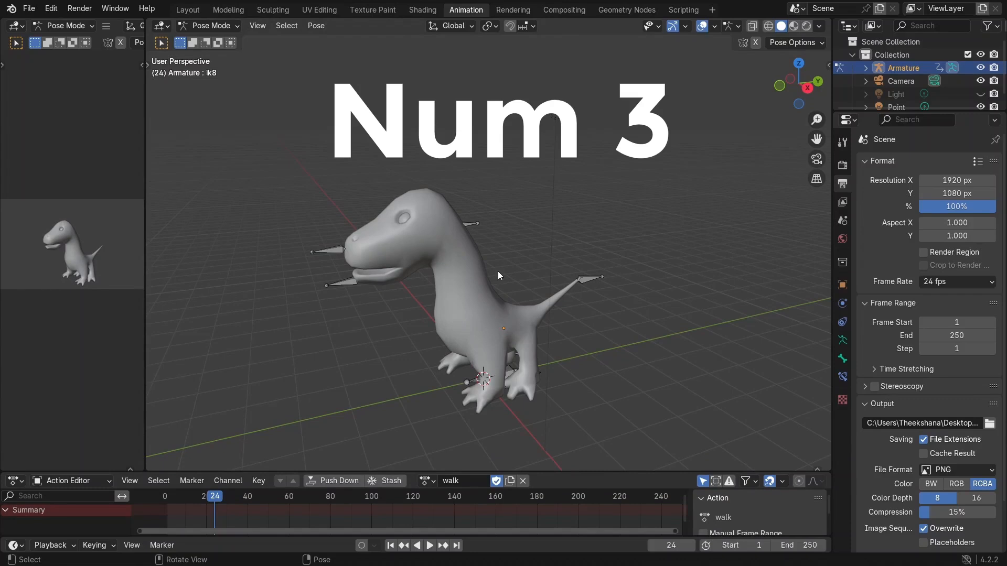
key("KP_3")
scroll(495, 271, "up", 4)
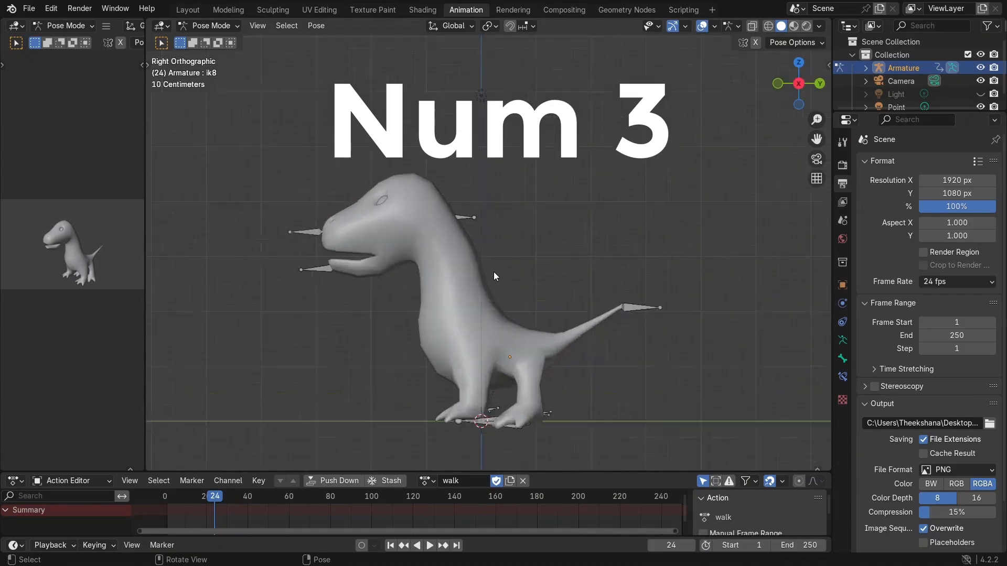
scroll(493, 271, "down", 3)
scroll(489, 272, "up", 3)
scroll(488, 272, "down", 3)
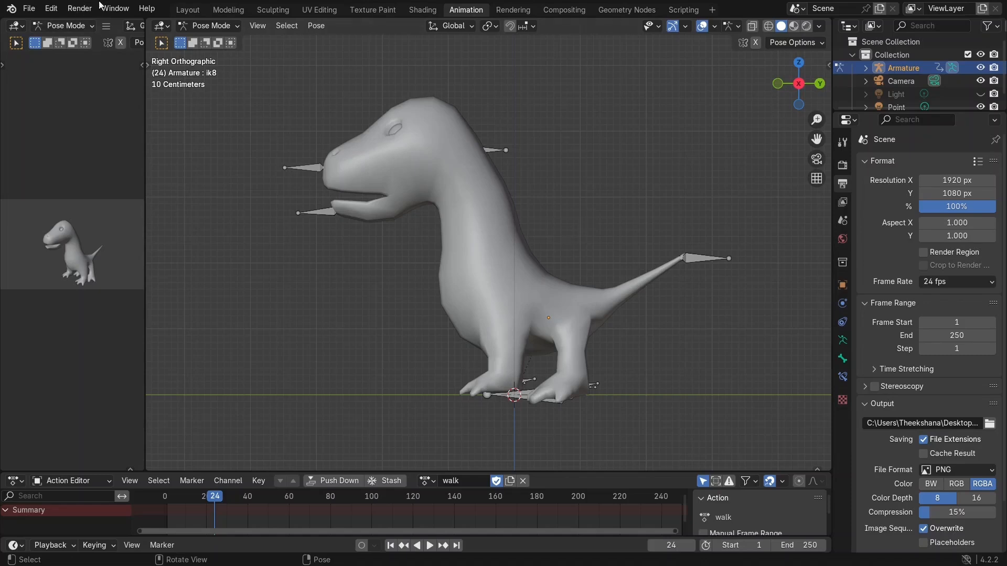
Return to the Layout workspace and add a plane mesh at the world origin under the dinosaur.
left_click(187, 10)
left_click(551, 187)
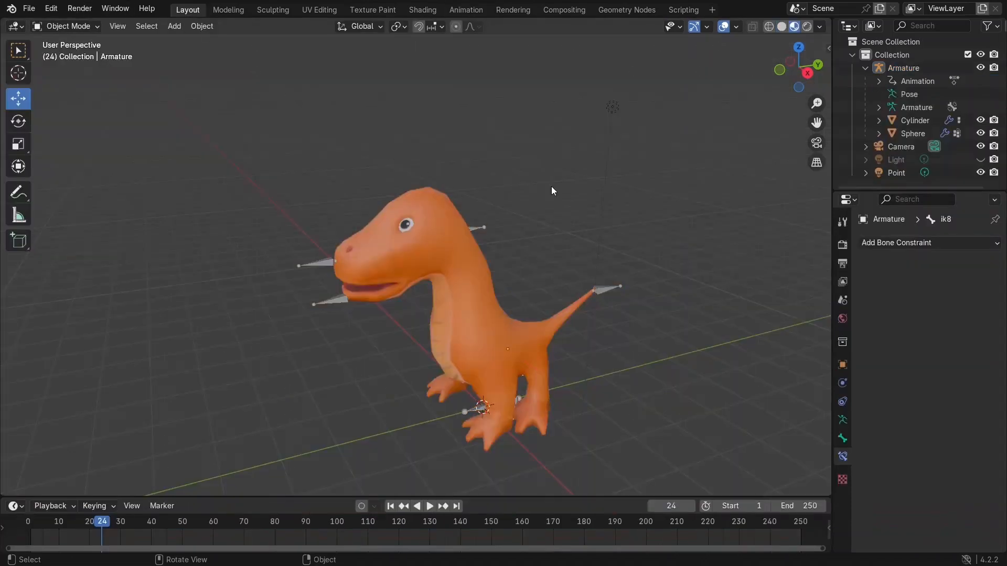
scroll(552, 186, "down", 3)
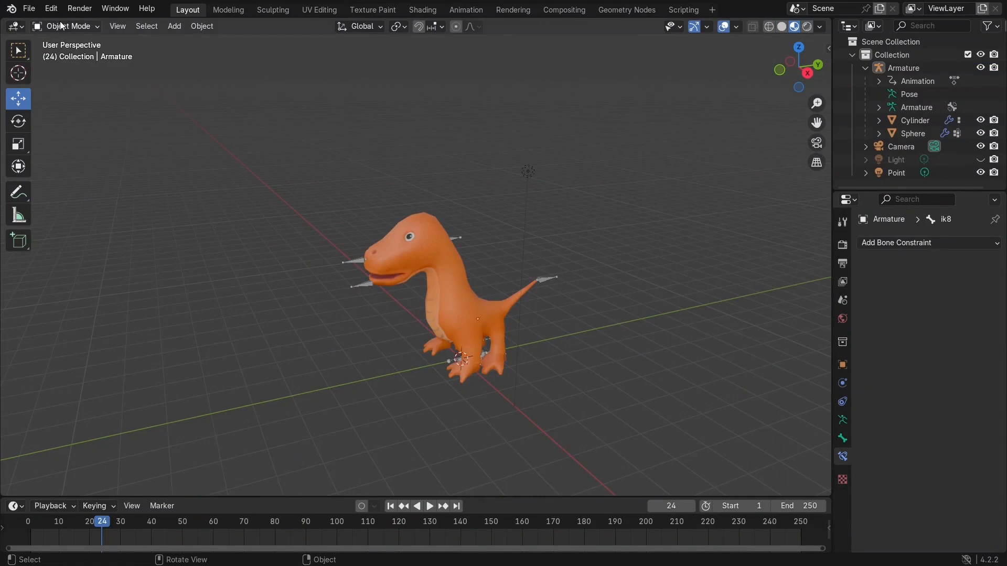
key("shift+a")
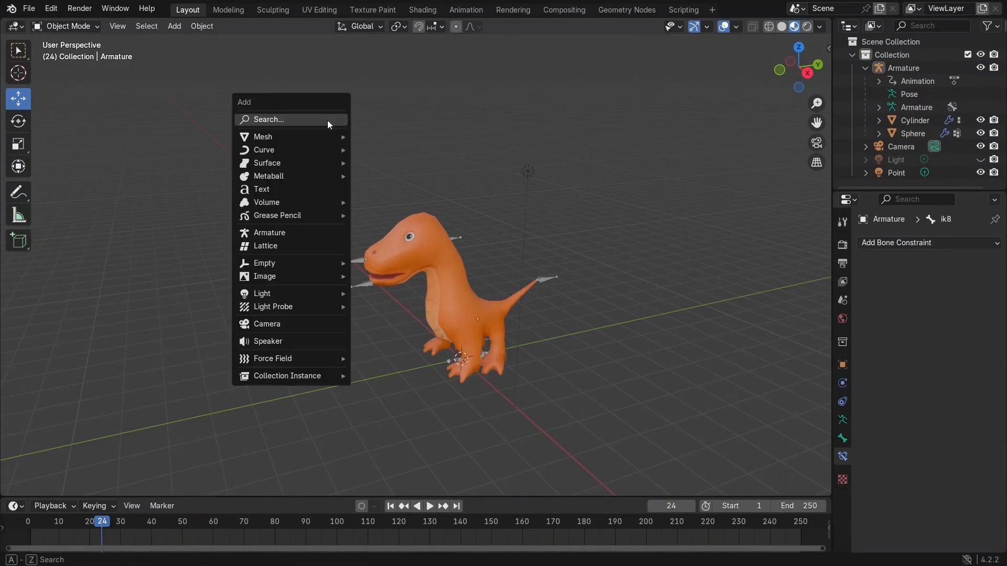
mouse_move(321, 139)
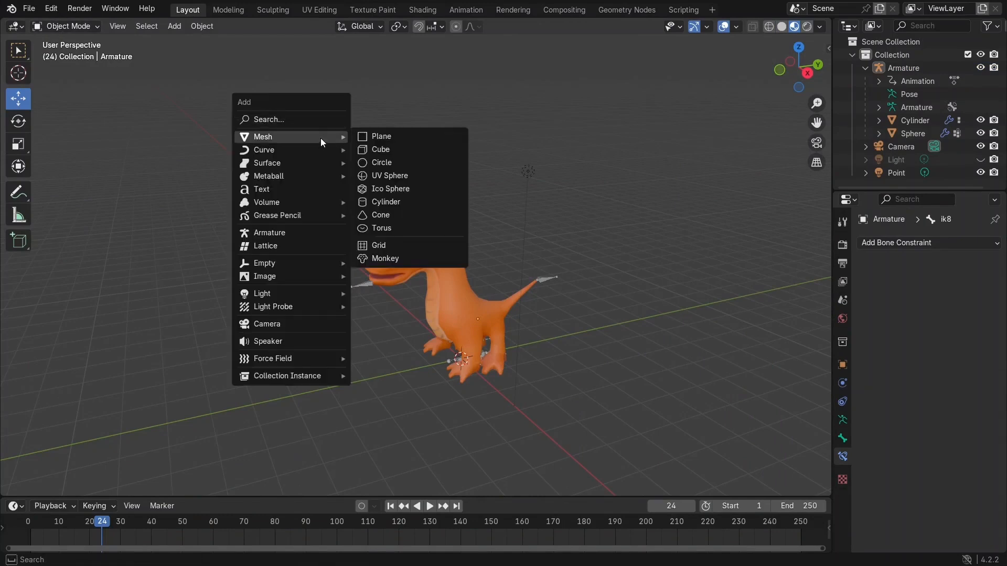
left_click(392, 132)
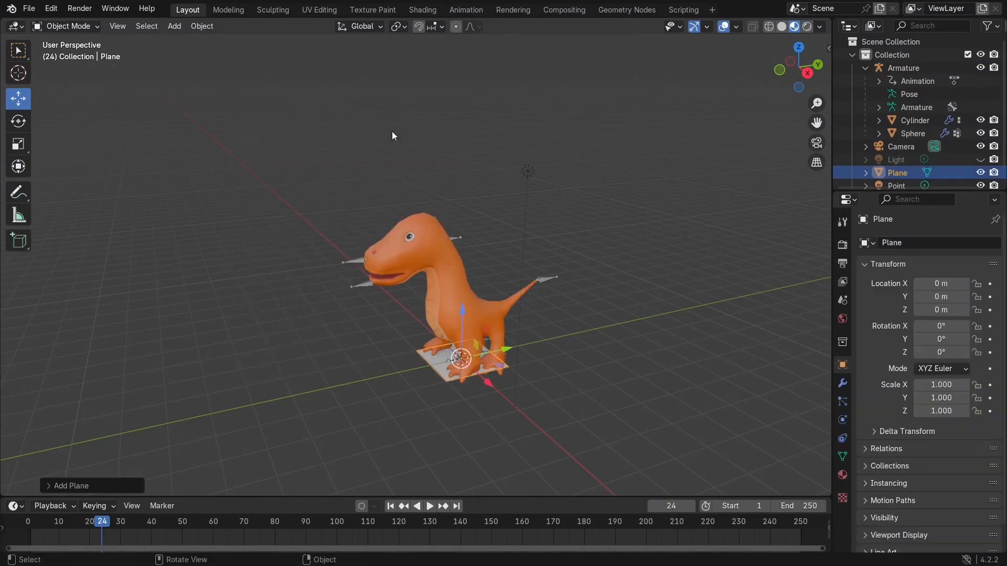
Set the new plane's size to 20 m.
left_click(174, 26)
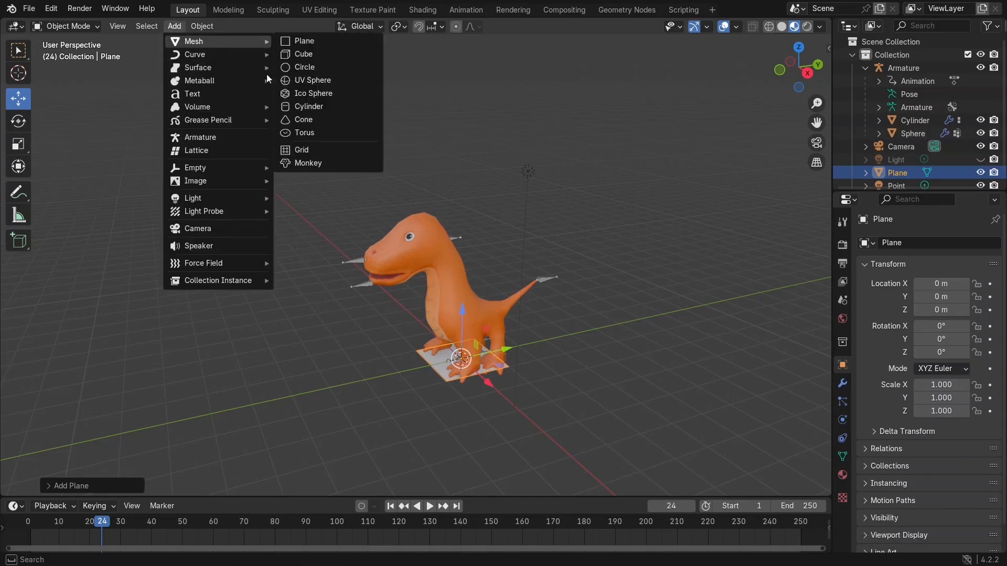
left_click(54, 485)
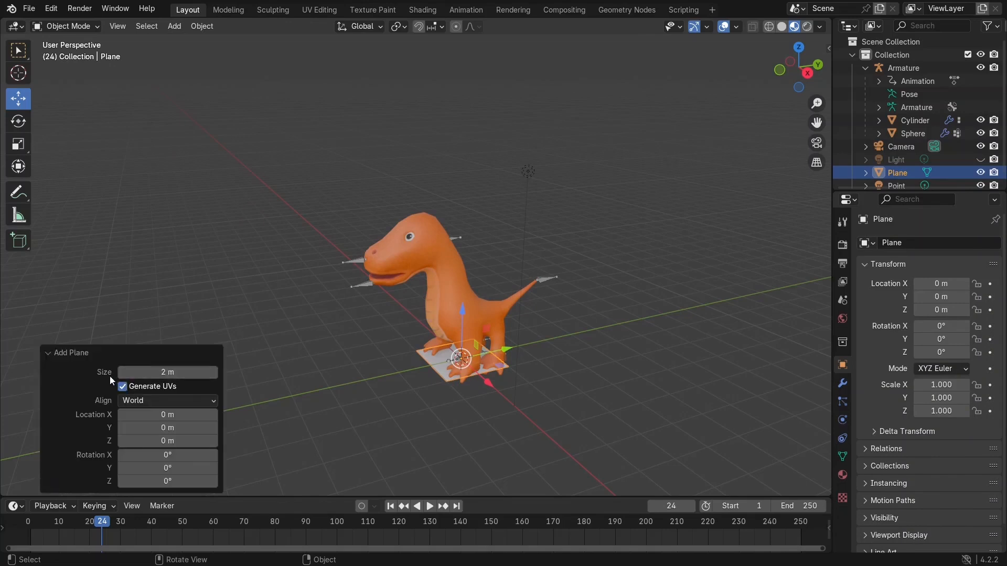
left_click(174, 372)
type("20")
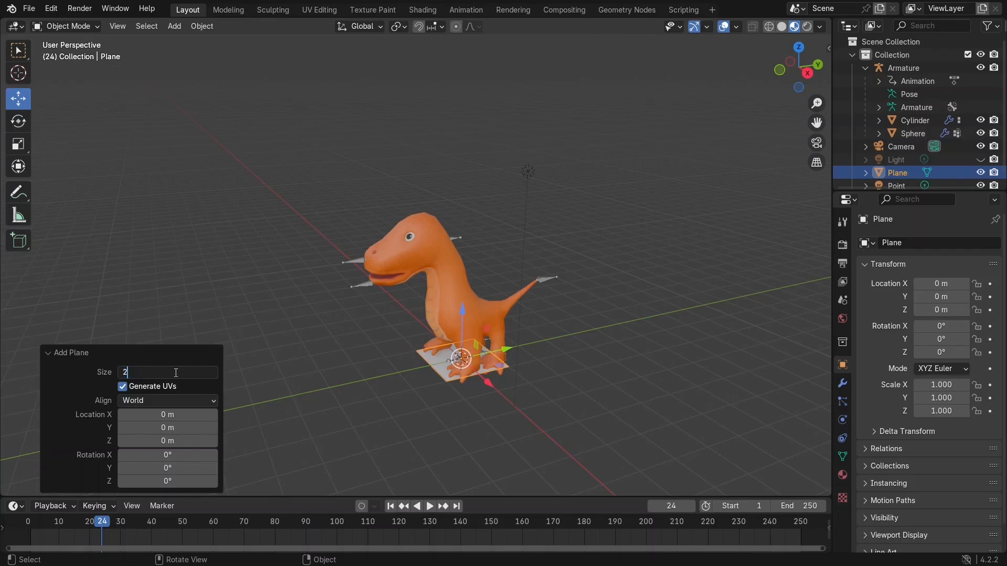
key("Return")
left_click(241, 334)
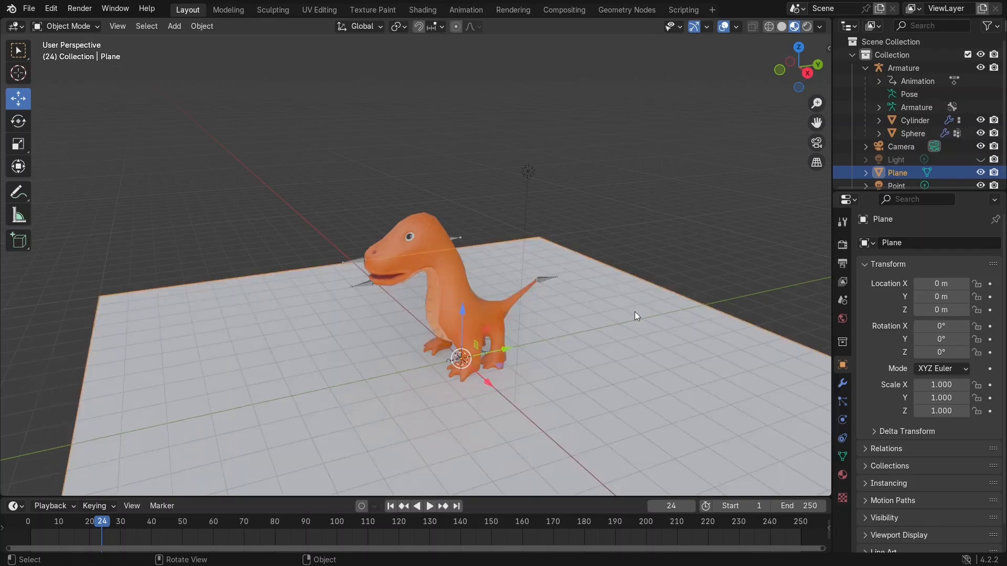
Move the ground plane along the Y axis to -8 m so the dinosaur stands near its rear edge.
scroll(634, 311, "down", 5)
middle_click_drag(629, 313, 482, 303)
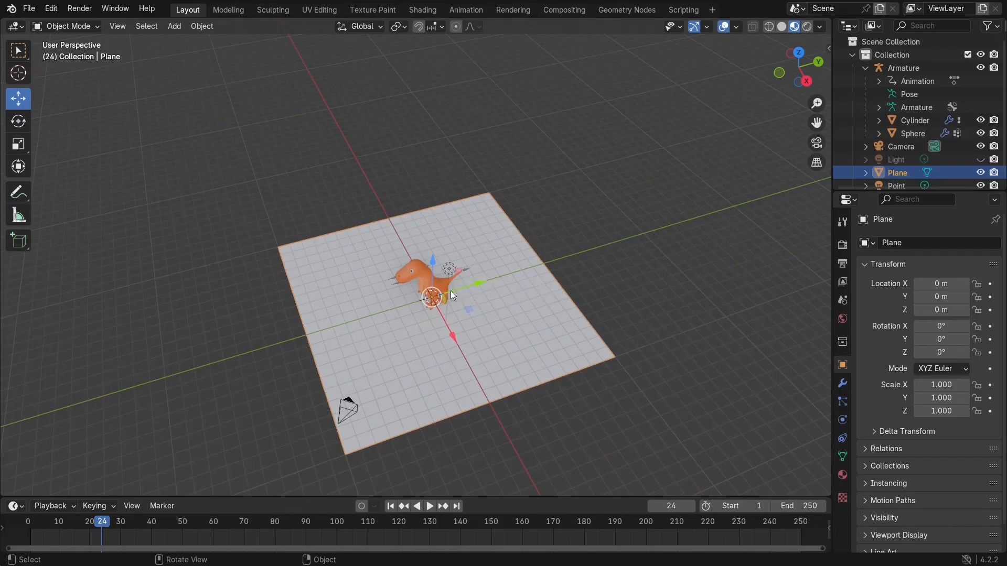
key("KP_1")
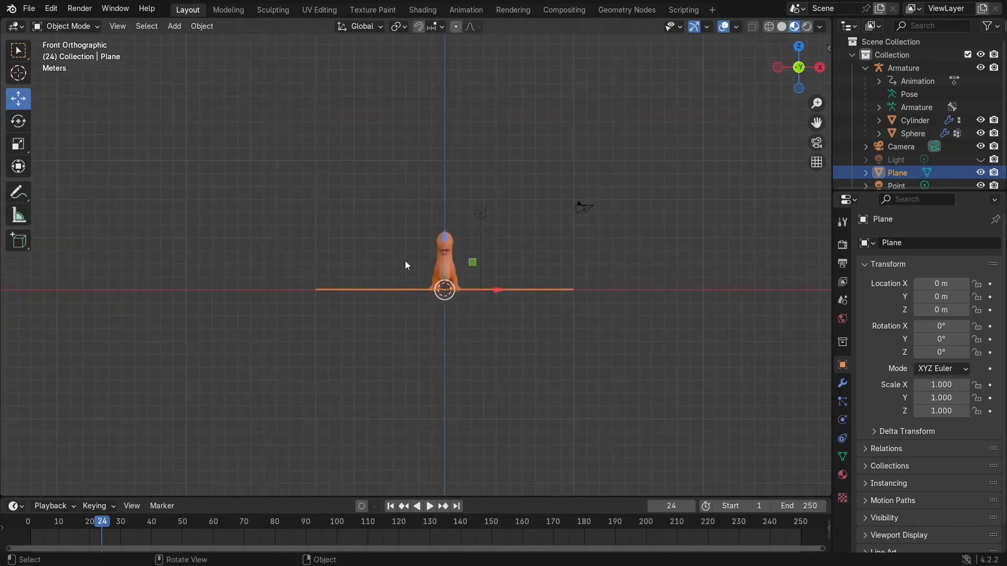
middle_click_drag(406, 265, 493, 277)
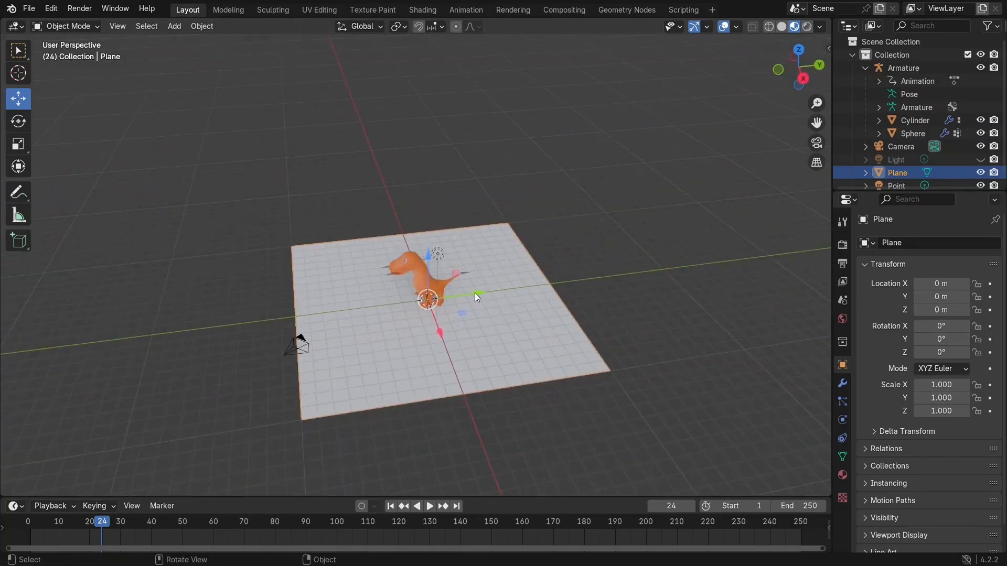
left_click_drag(477, 297, 434, 324)
left_click(480, 343)
middle_click_drag(480, 343, 551, 307)
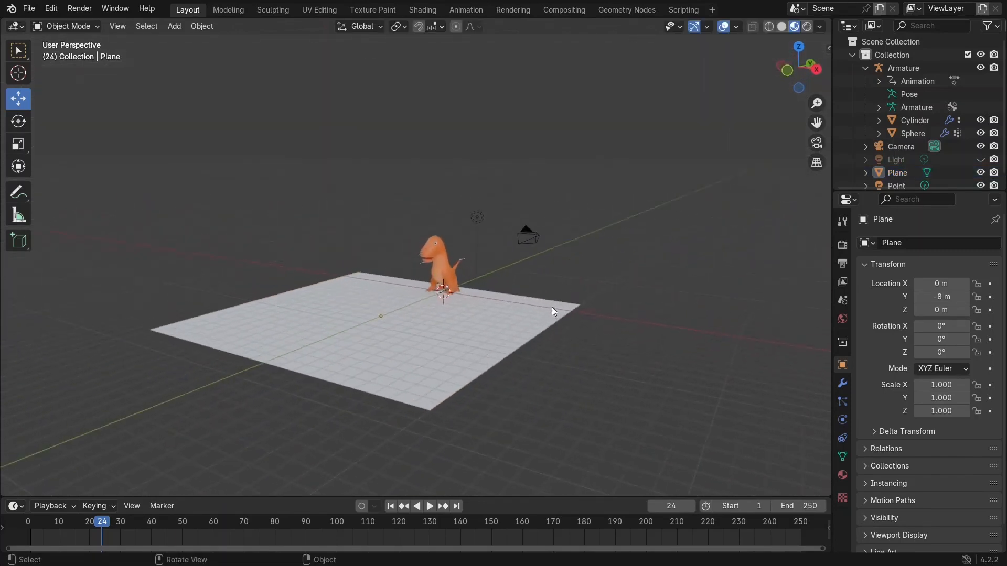
scroll(632, 282, "up", 5)
middle_click_drag(632, 282, 312, 295)
middle_click_drag(441, 342, 589, 273)
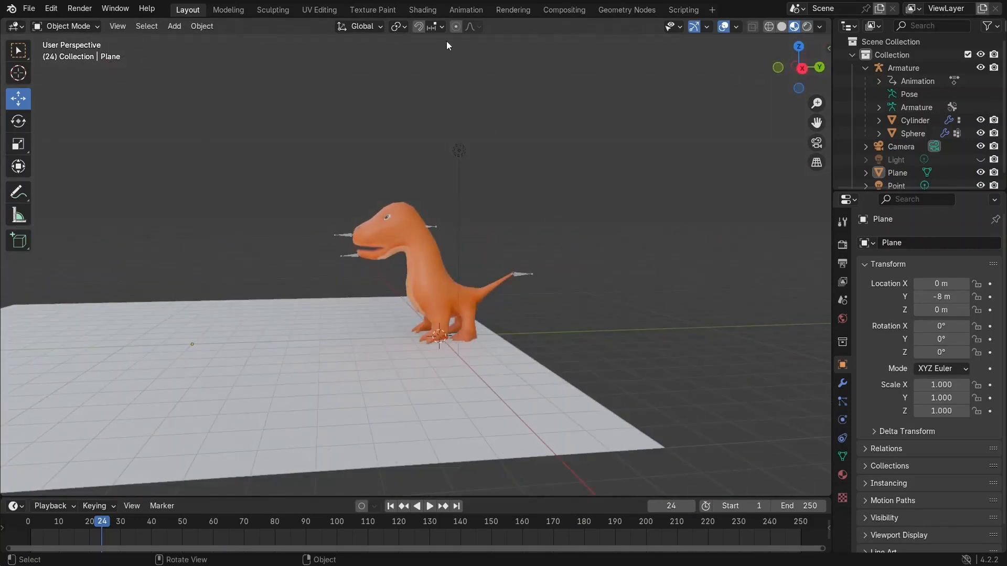
In the Animation workspace, return to frame 1 and show the selected armature's walk action in a taller Action Editor.
left_click(467, 10)
middle_click_drag(493, 220, 514, 287)
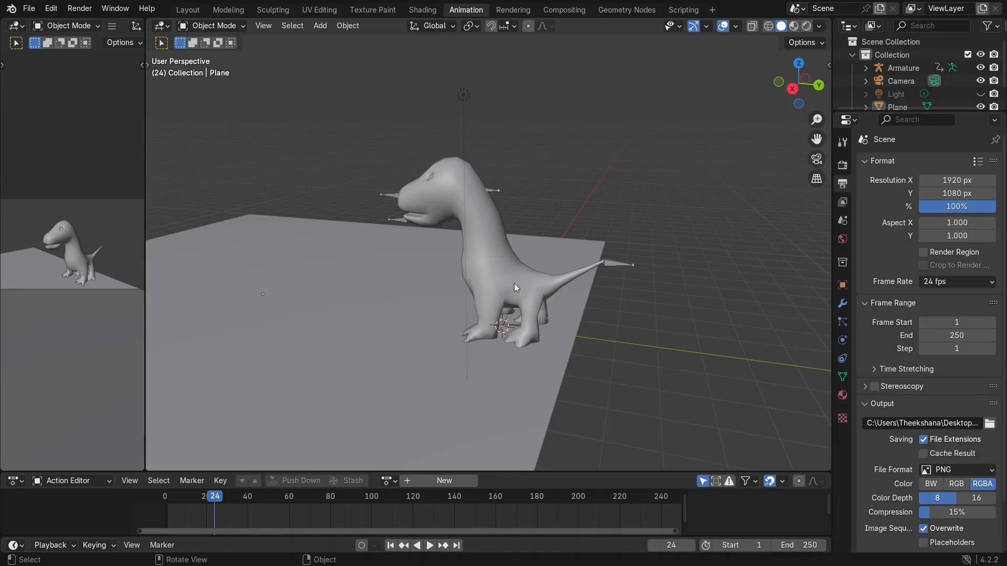
middle_click_drag(516, 278, 524, 270)
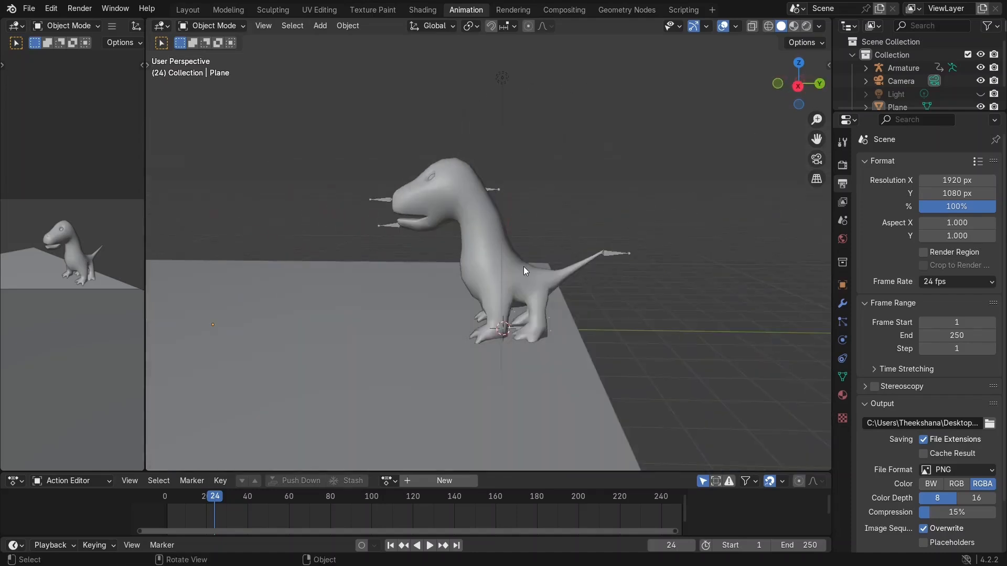
key("shift+Left")
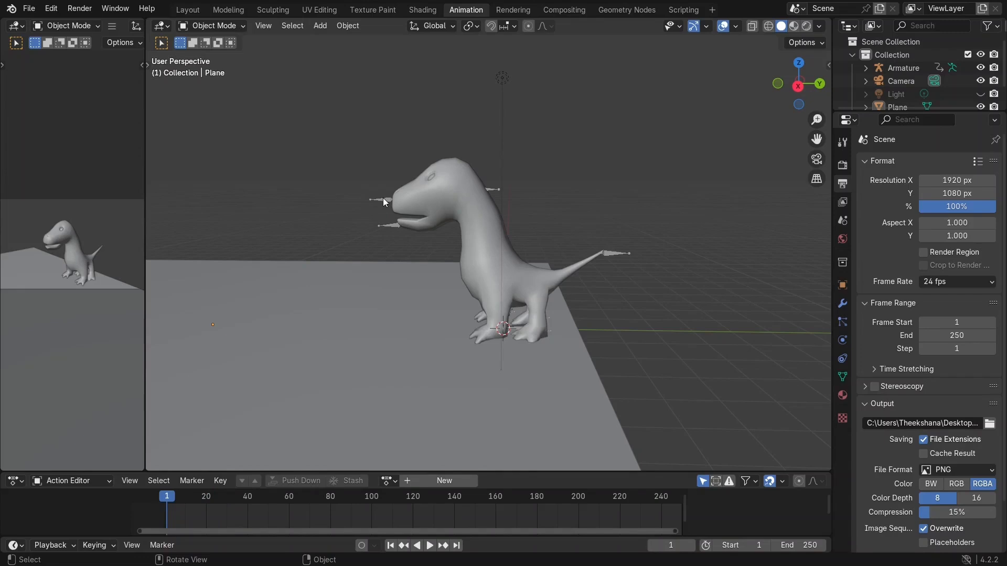
left_click(383, 199)
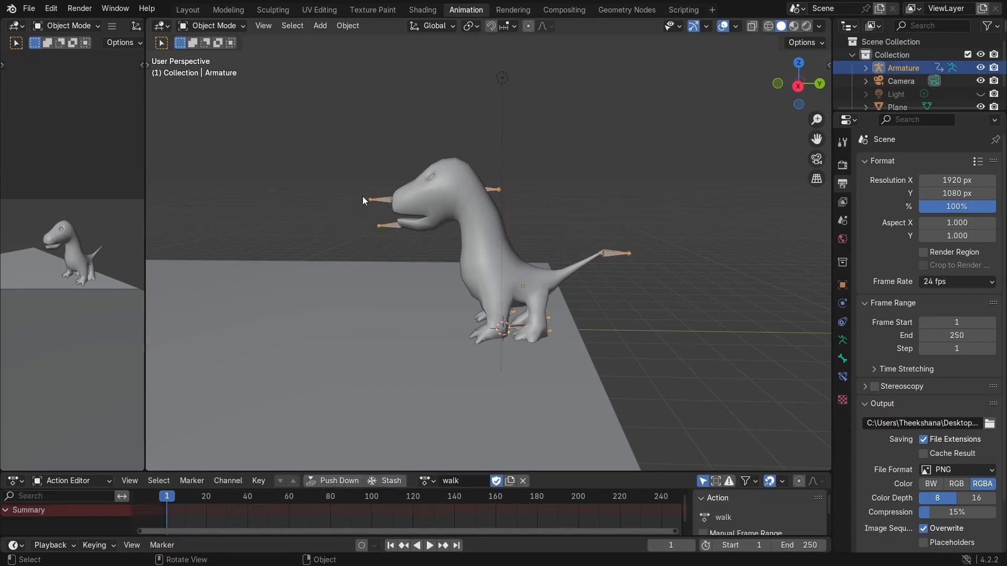
left_click_drag(557, 471, 545, 428)
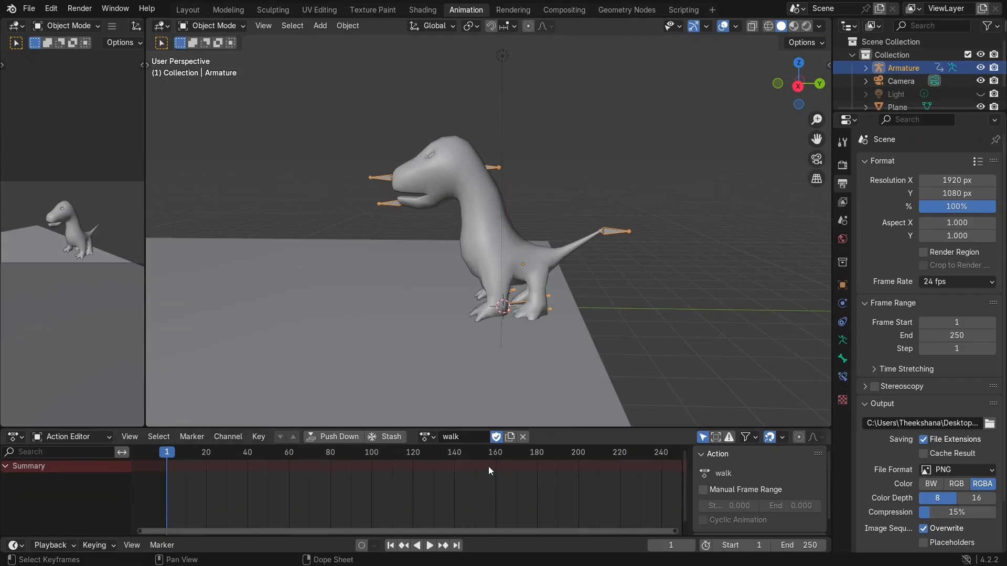
Put the armature into Pose Mode in the Right Orthographic view and turn on X-ray.
key("KP_3")
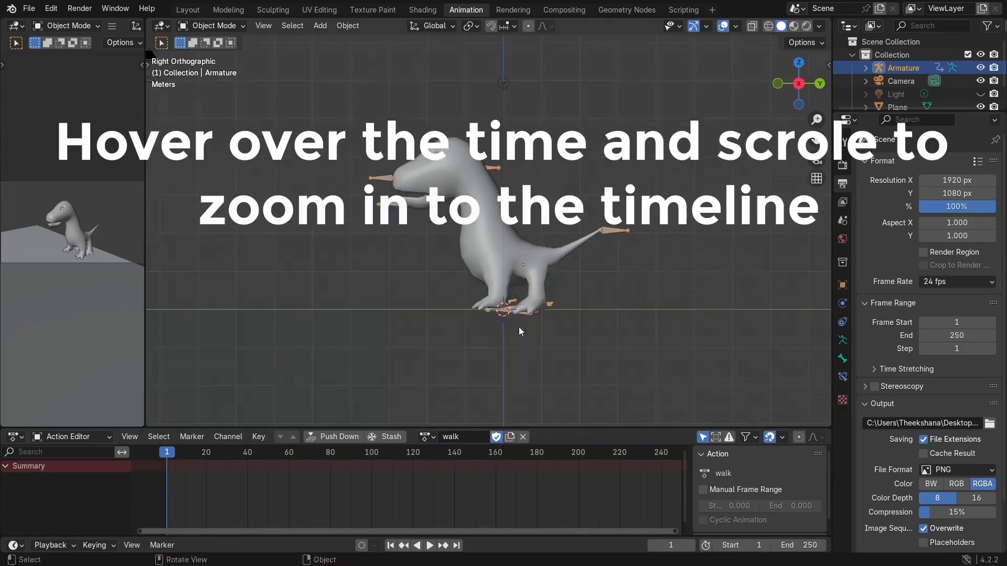
scroll(518, 324, "up", 4)
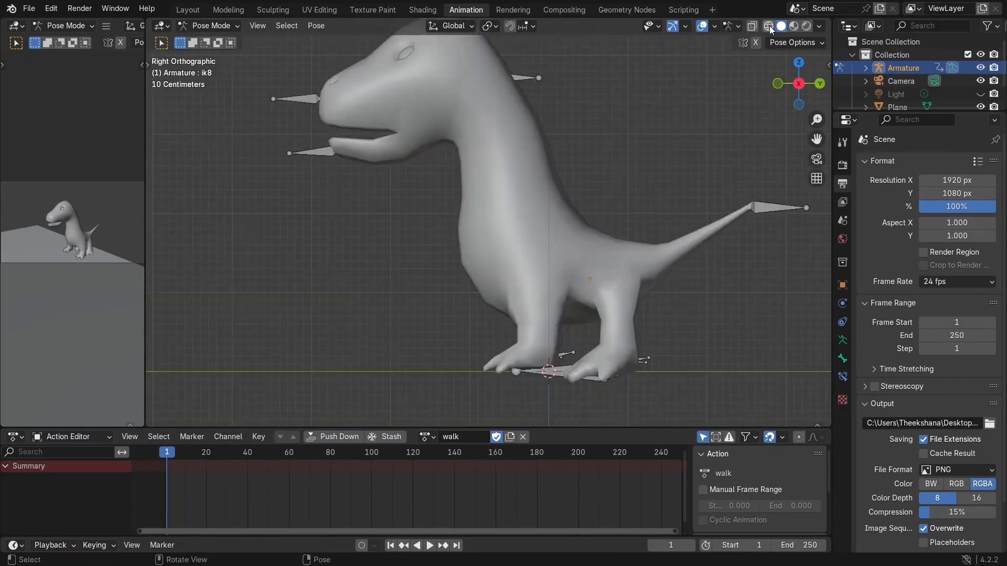
left_click(753, 26)
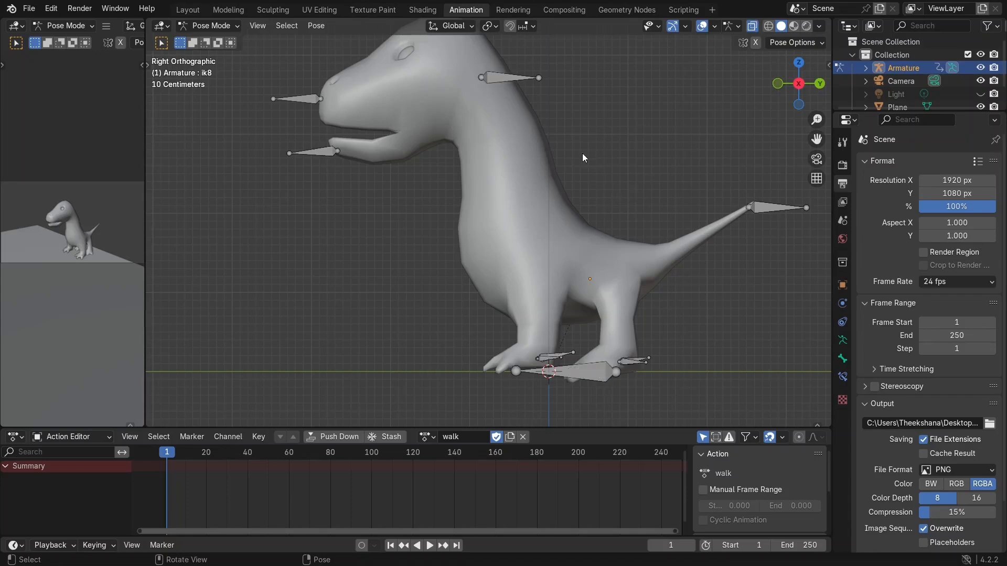
Reveal the hidden bones, deselect the upper neck bone and the two lower spine bones, and hide the rest of the revealed bones.
key("alt+h")
middle_click_drag(580, 148, 584, 172)
scroll(588, 171, "up", 3)
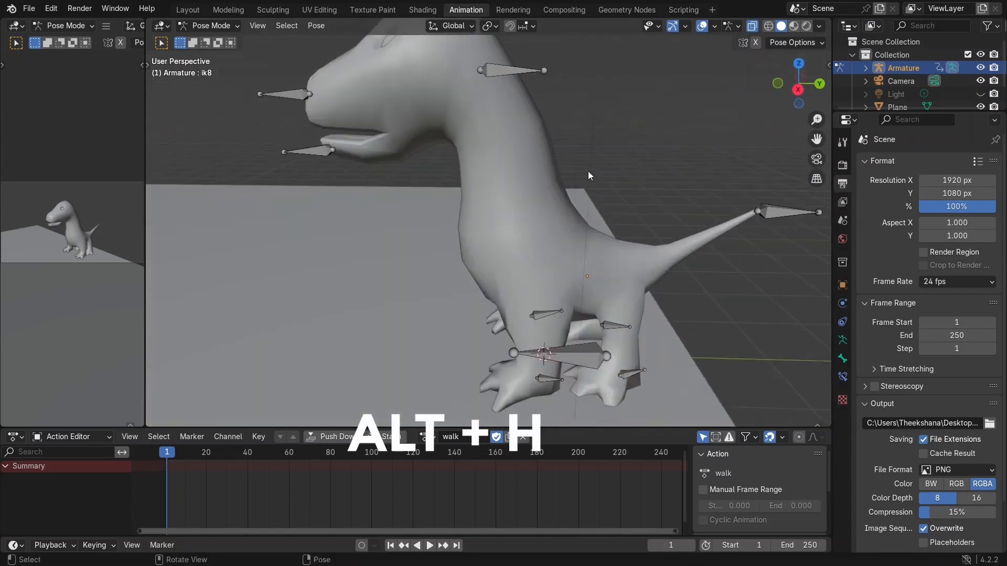
key("alt+h")
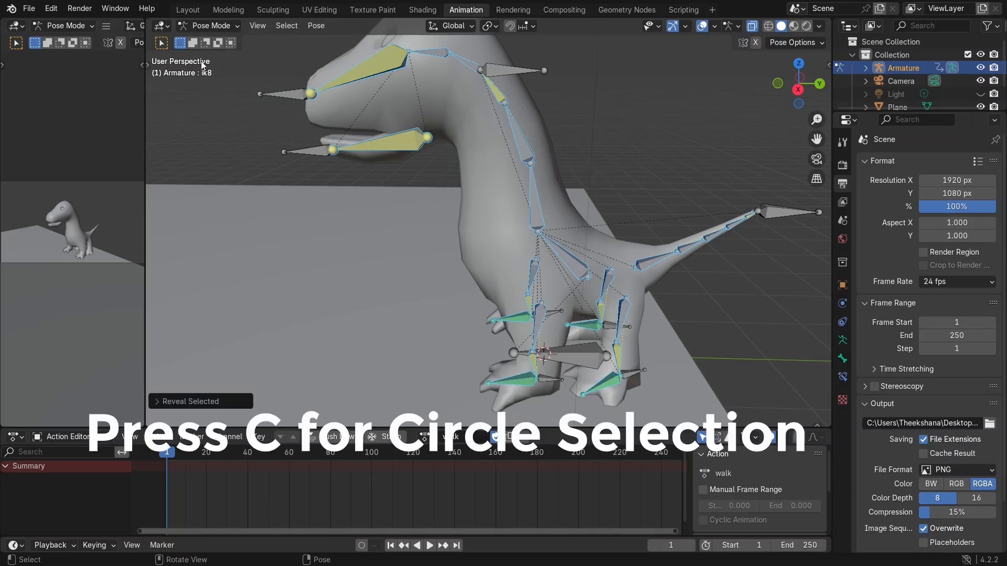
key("c")
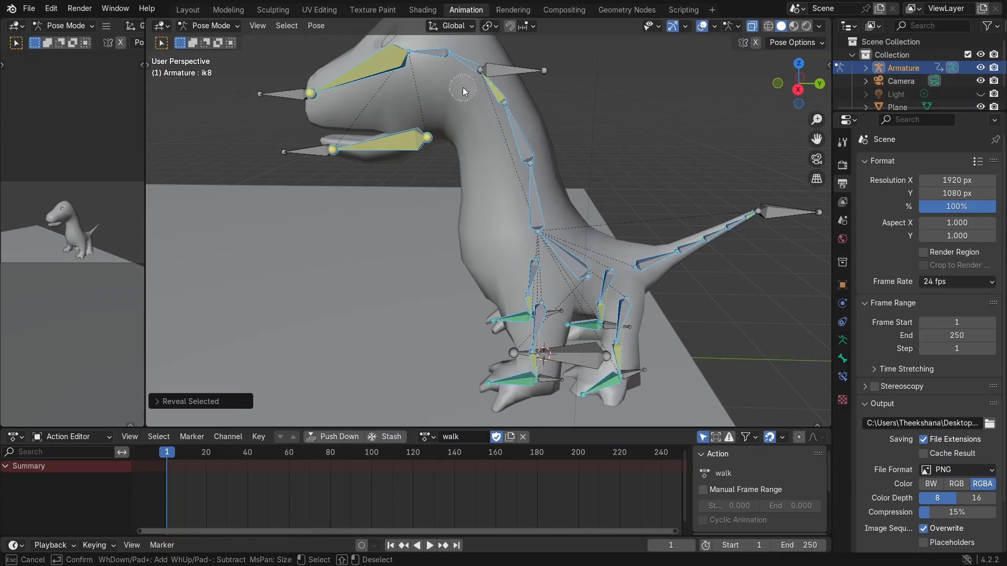
middle_click(433, 59)
middle_click_drag(534, 191, 624, 160)
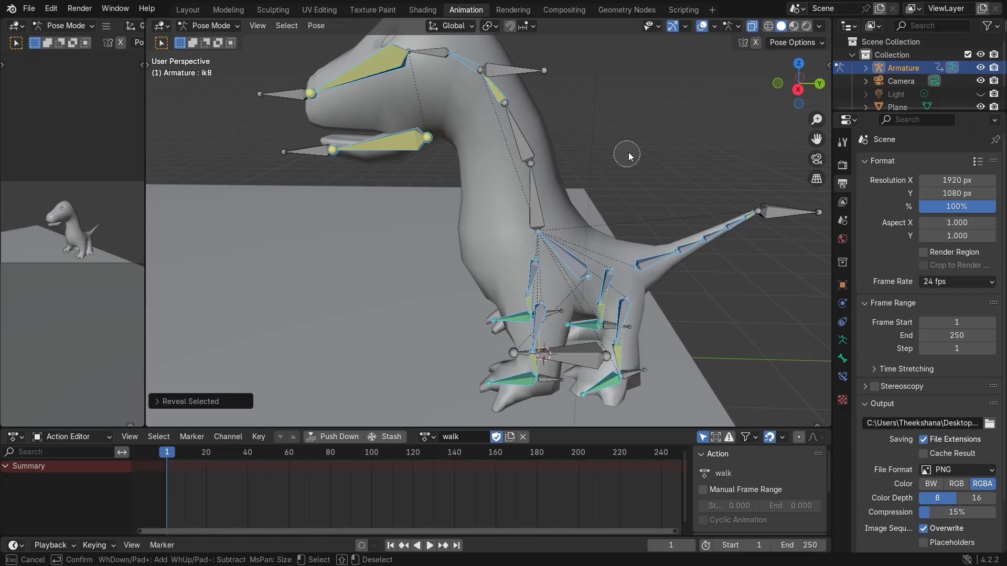
key("Escape")
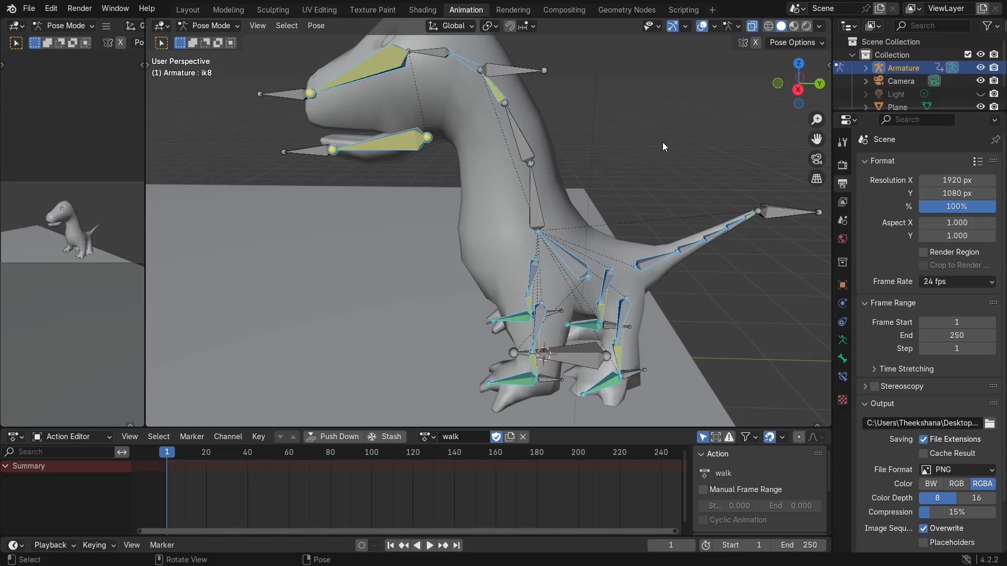
key("h")
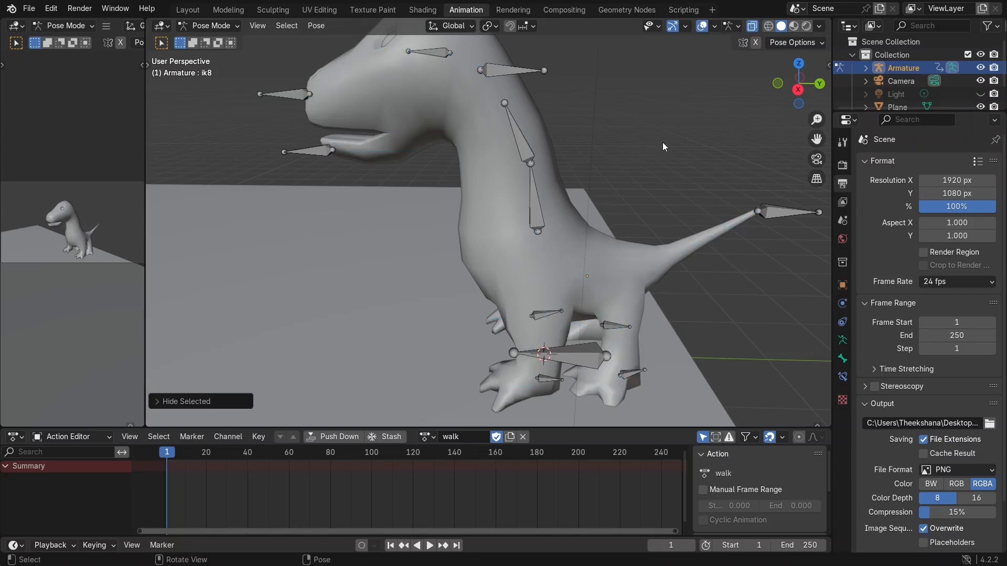
Reveal the hidden bones once more and hide them again.
middle_click_drag(436, 64, 486, 83)
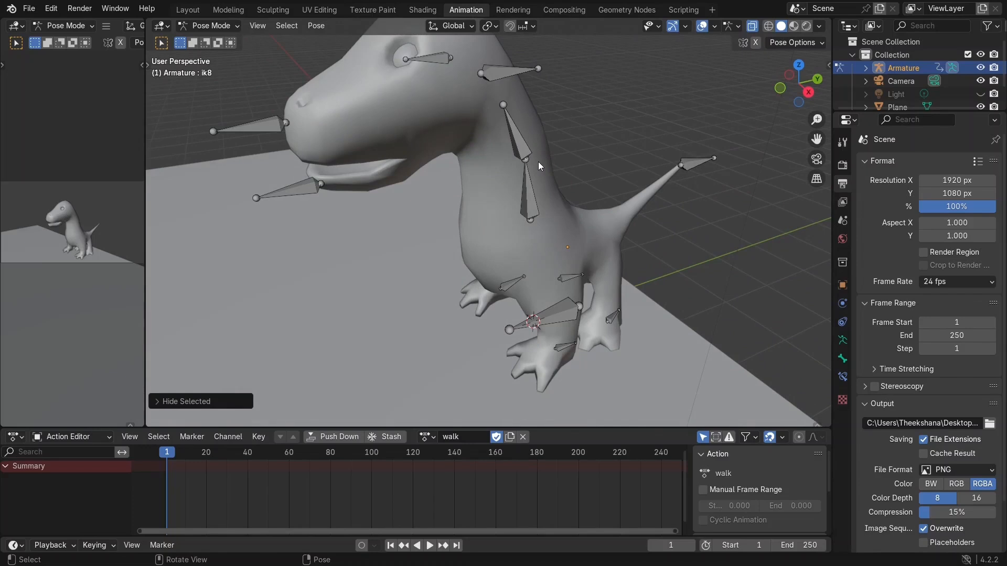
key("alt+h")
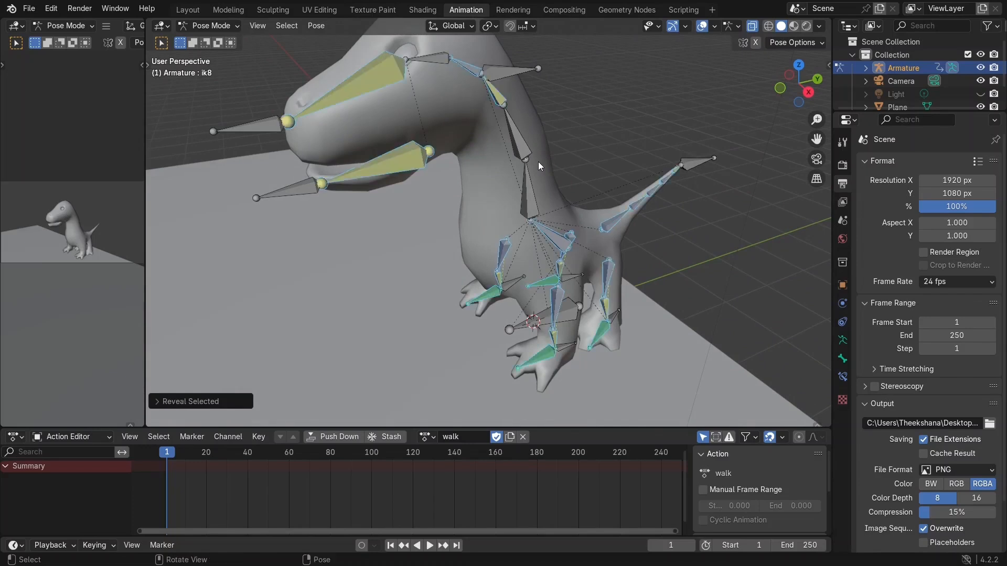
key("h")
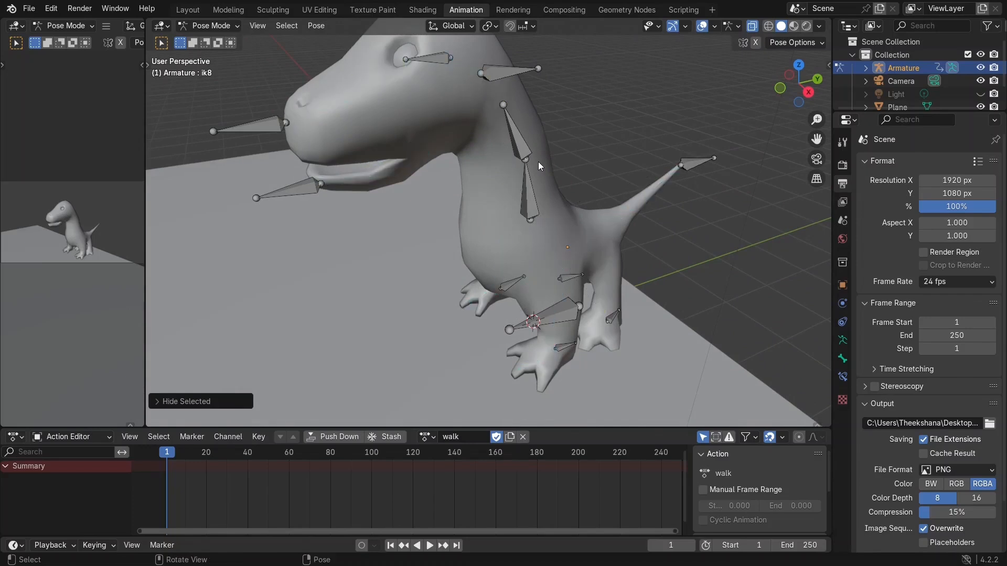
middle_click_drag(538, 162, 476, 230)
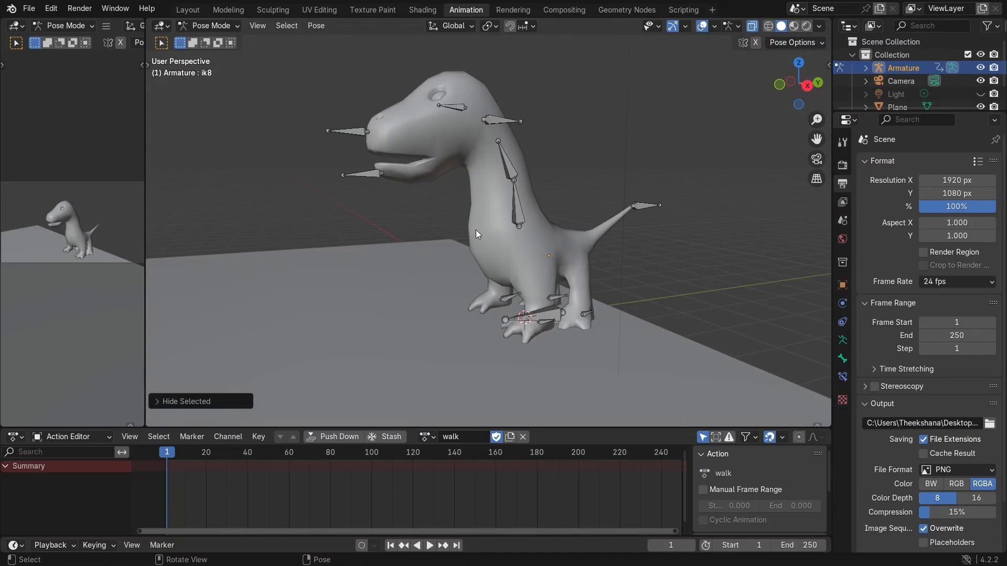
Show the dinosaur in the Right Orthographic view and activate the Move tool for posing its bones.
key("KP_3")
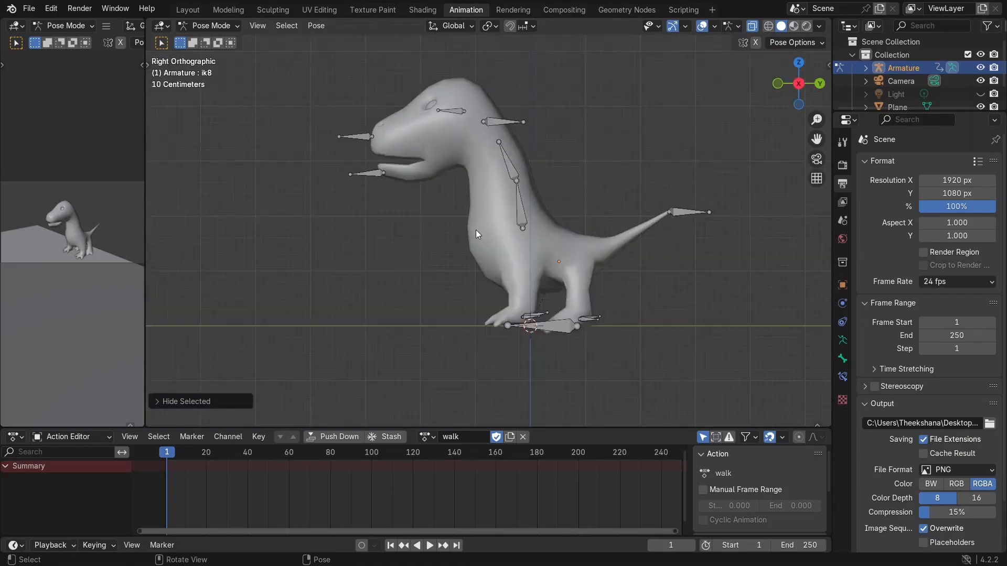
scroll(565, 306, "up", 4)
left_click(558, 209)
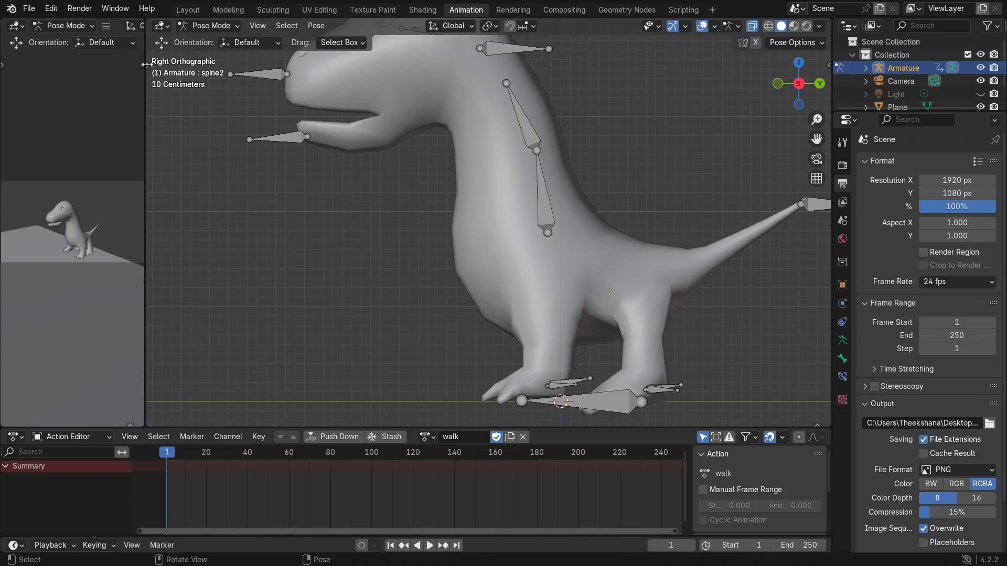
left_click(147, 64)
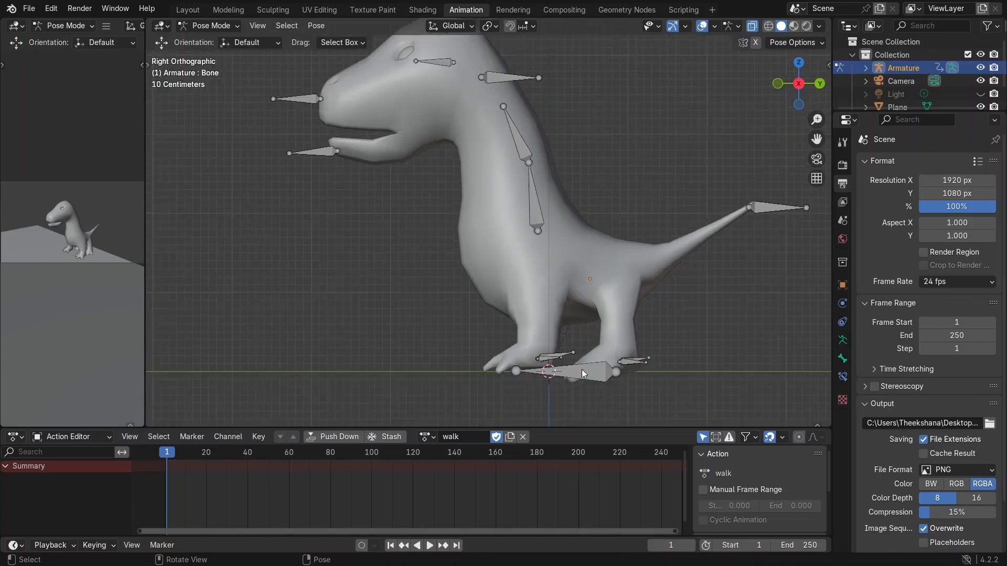
Lower the large root bone under the feet along the Z axis in two small moves, to below the ground line.
left_click(581, 374)
left_click_drag(616, 328, 618, 342)
scroll(659, 300, "down", 2)
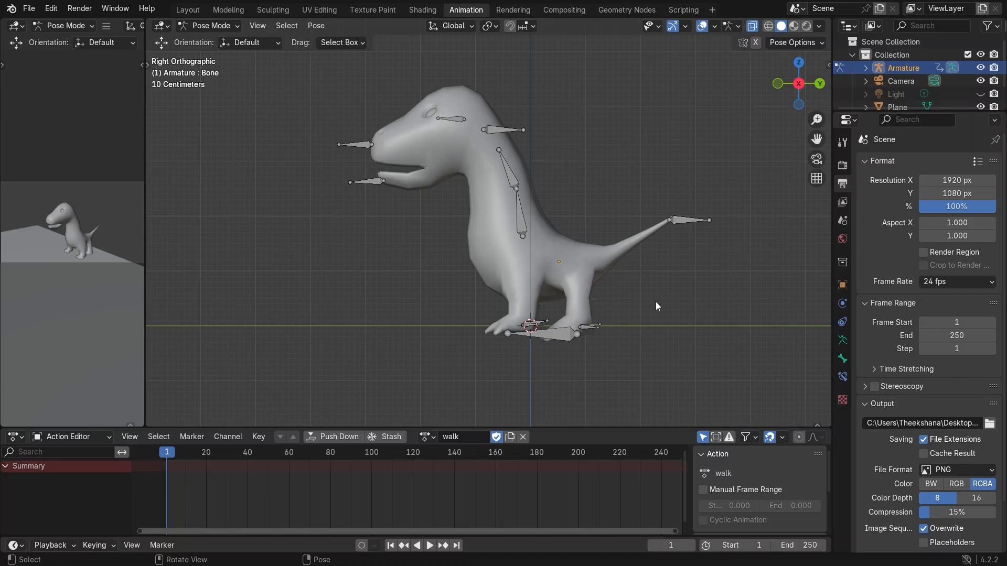
scroll(580, 263, "up", 3)
scroll(605, 294, "down", 2)
scroll(591, 379, "up", 1)
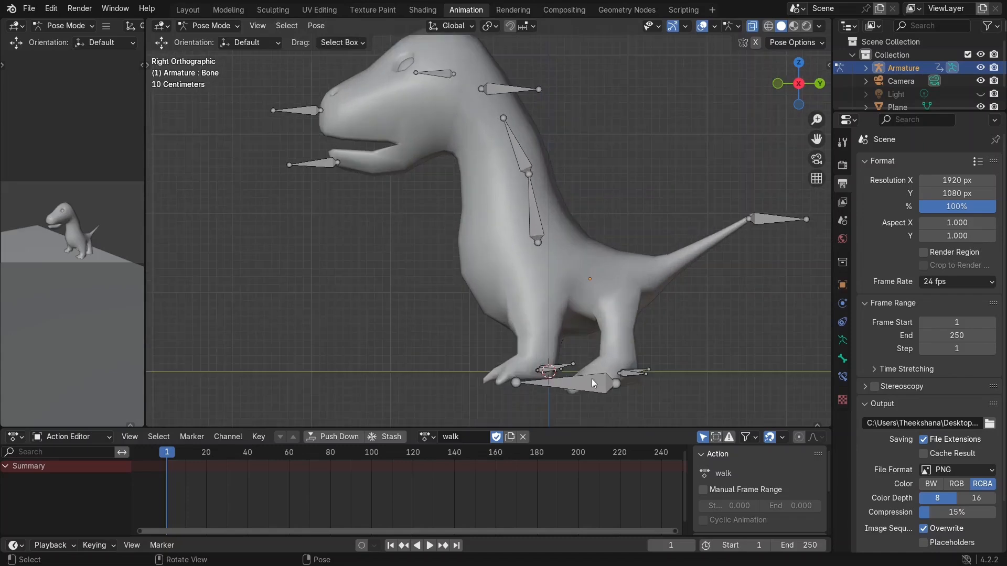
left_click(585, 383)
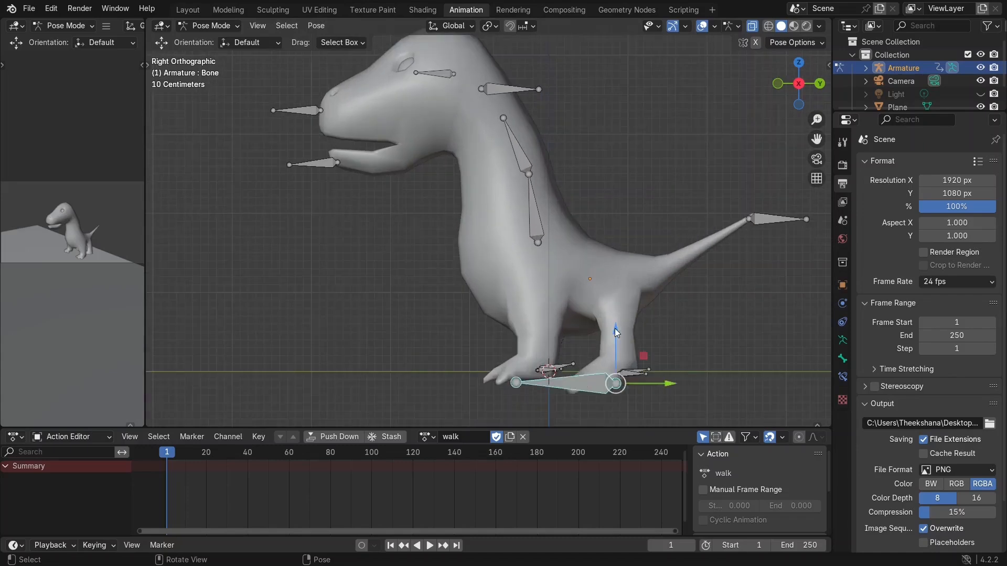
left_click_drag(614, 328, 617, 347)
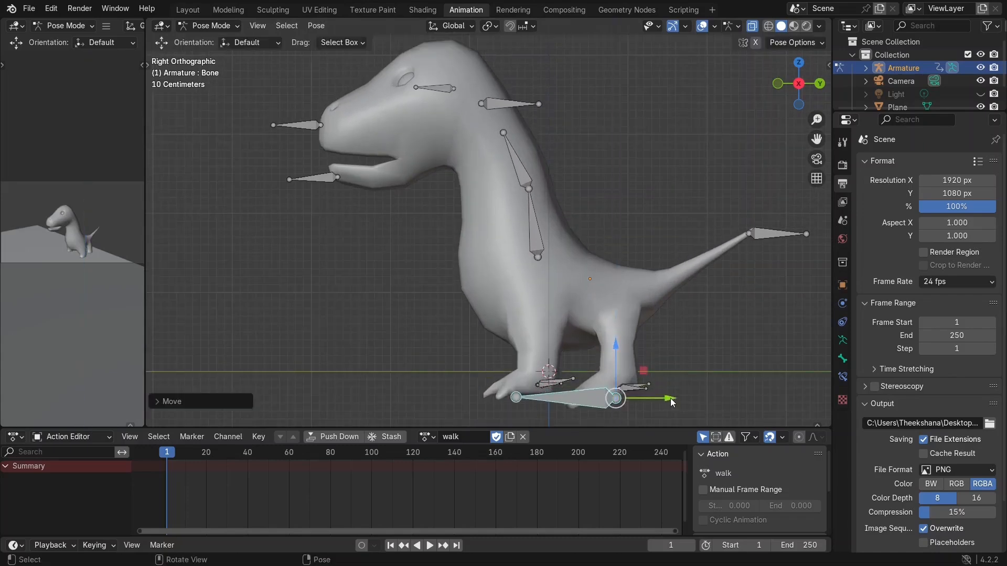
left_click(694, 366)
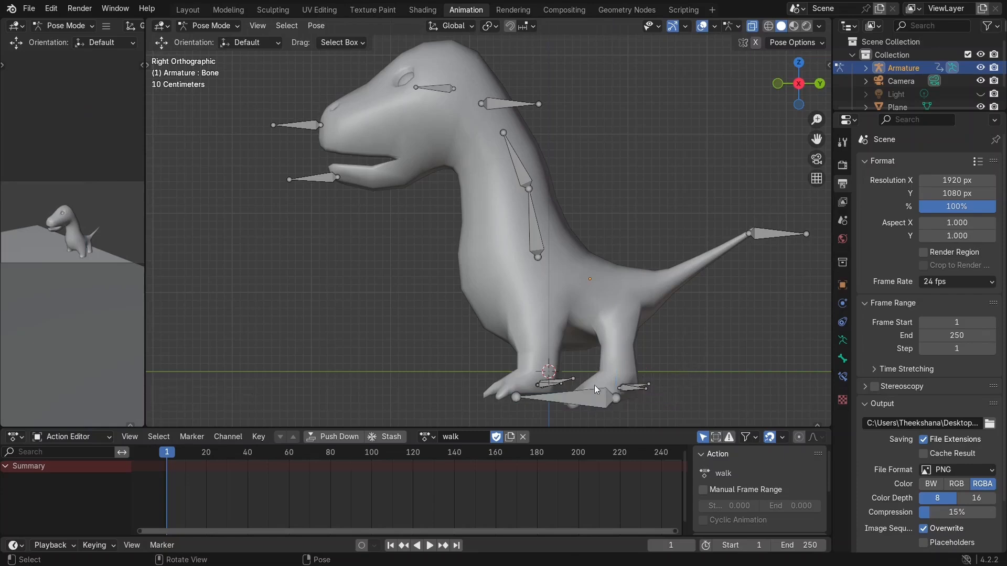
Raise the front and rear foot IK bones together to the ground line, and move the root bone up slightly.
left_click(552, 388)
left_click(693, 367)
left_click_drag(693, 367, 626, 395)
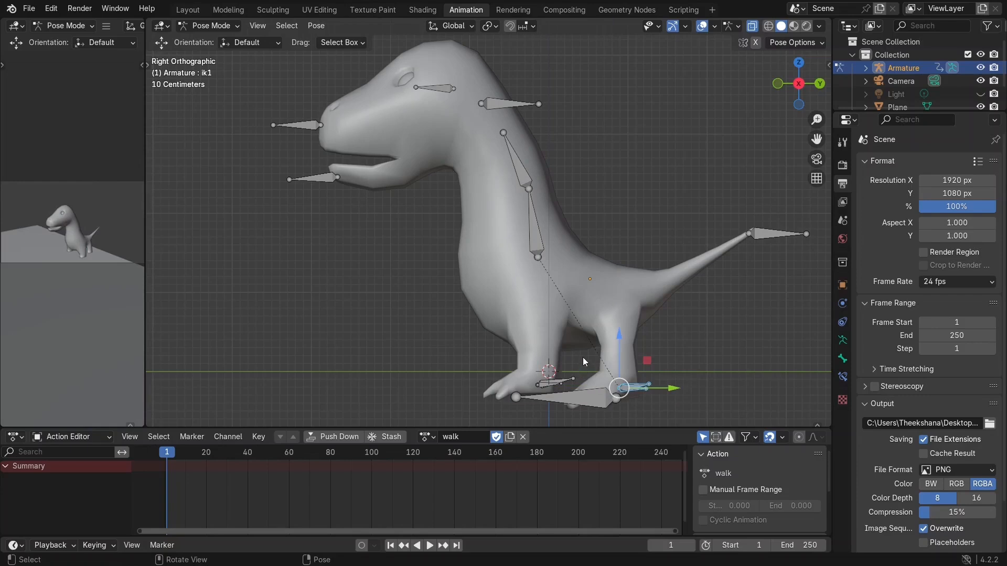
left_click_drag(581, 358, 532, 391)
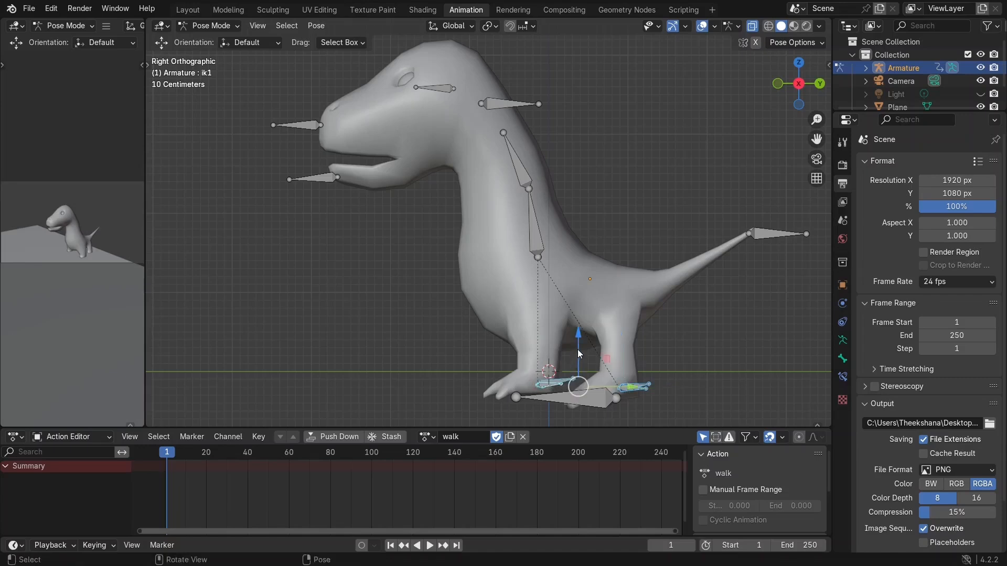
left_click_drag(580, 354, 619, 345)
left_click(580, 397)
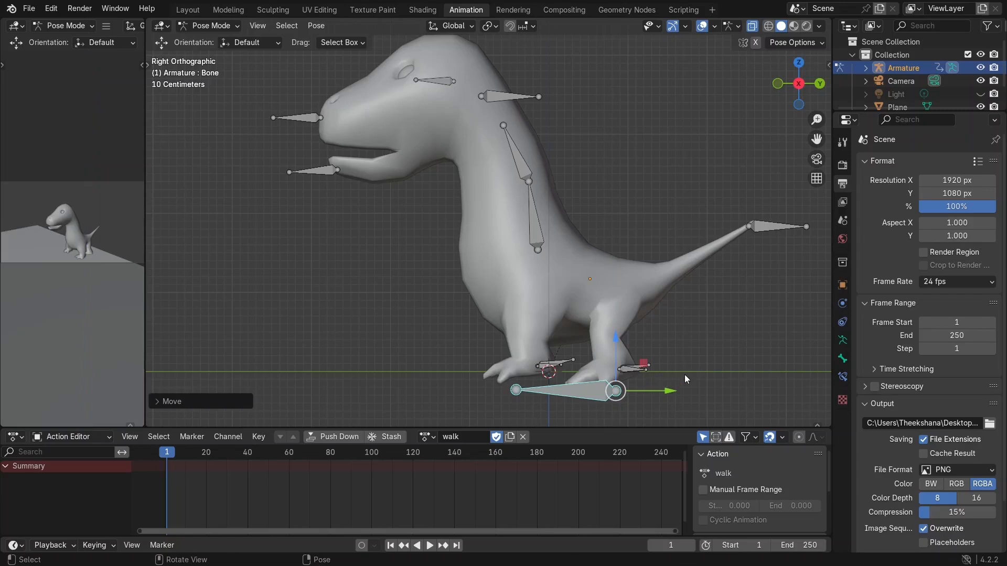
left_click(681, 379)
Rotate the rear foot control bone ik2 slightly clockwise in the Right Orthographic view.
left_click(629, 370)
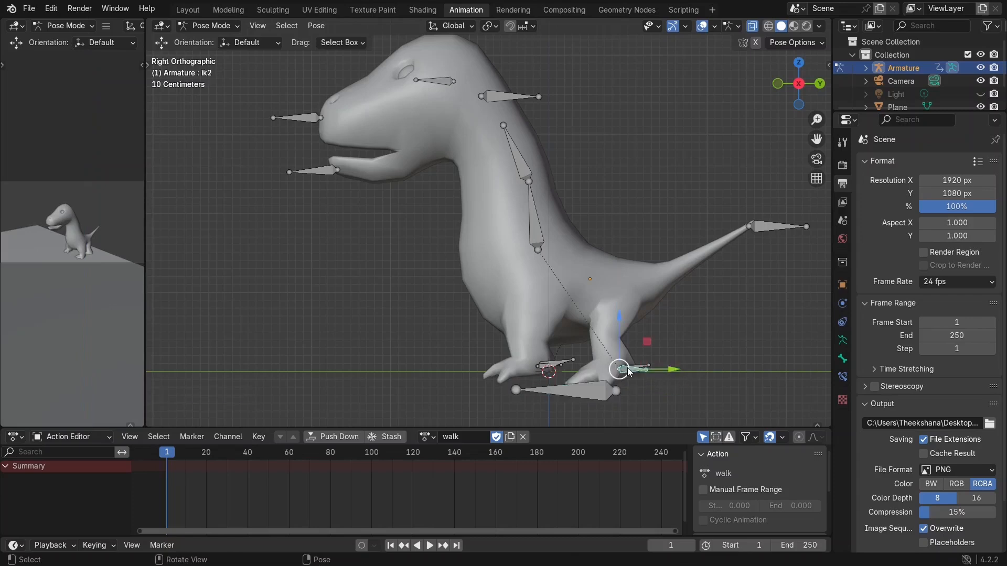
scroll(631, 367, "up", 1)
middle_click_drag(630, 367, 593, 290, "shift")
scroll(591, 286, "up", 1)
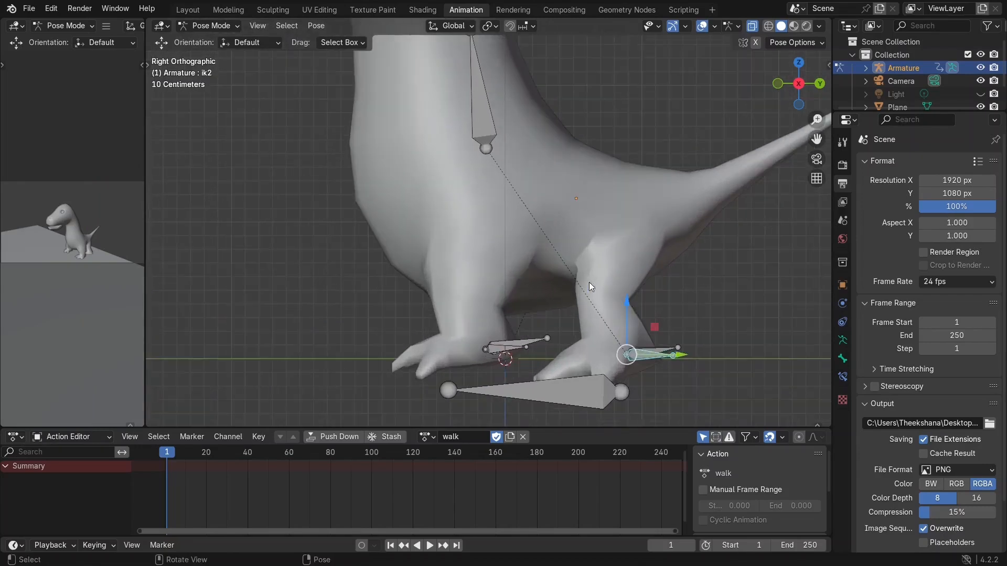
scroll(587, 279, "up", 1)
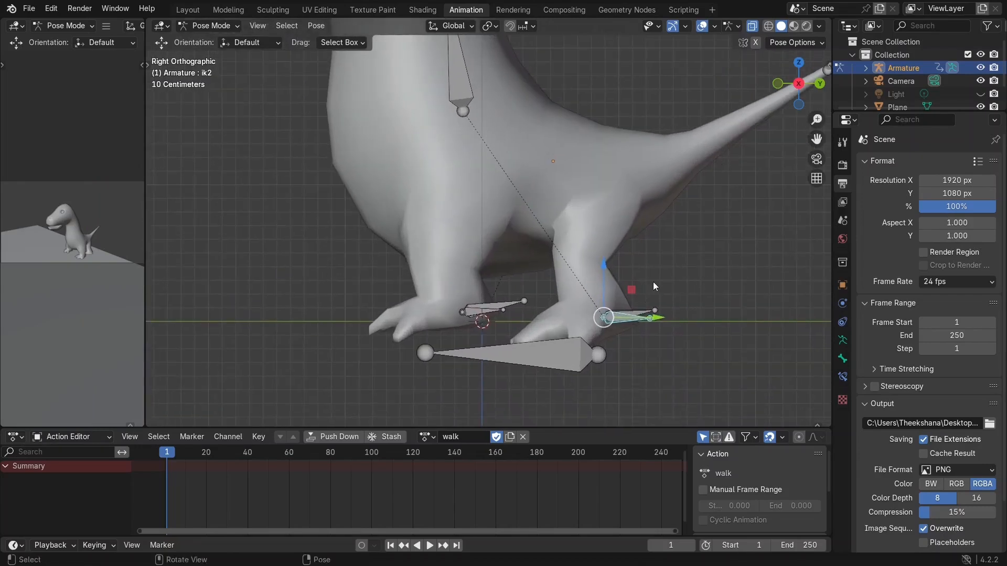
key("r")
left_click(648, 313)
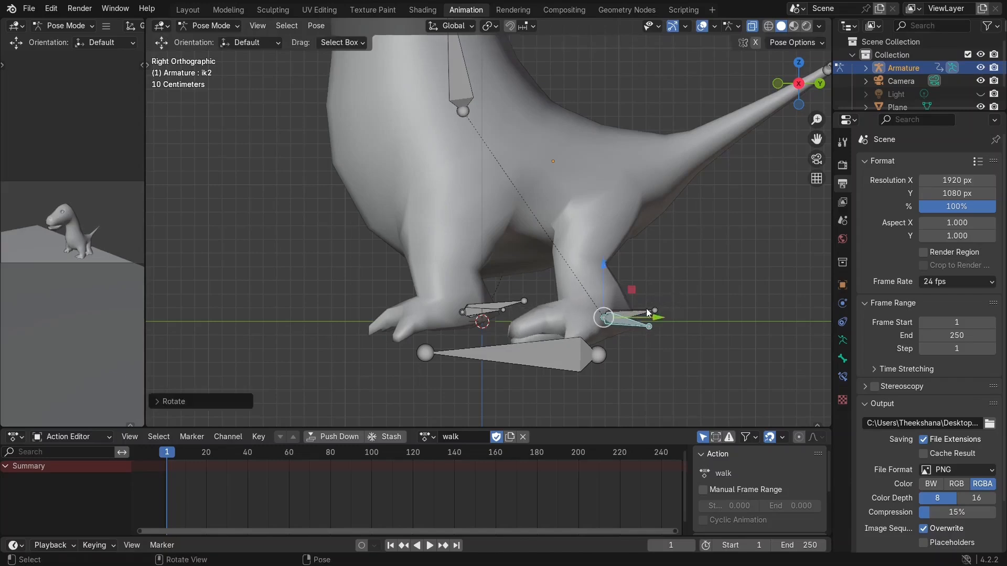
Rotate the other rear foot control bone, ik4, by about 6.5° and return to the Right Orthographic view of the whole dinosaur.
left_click(651, 307)
key("r")
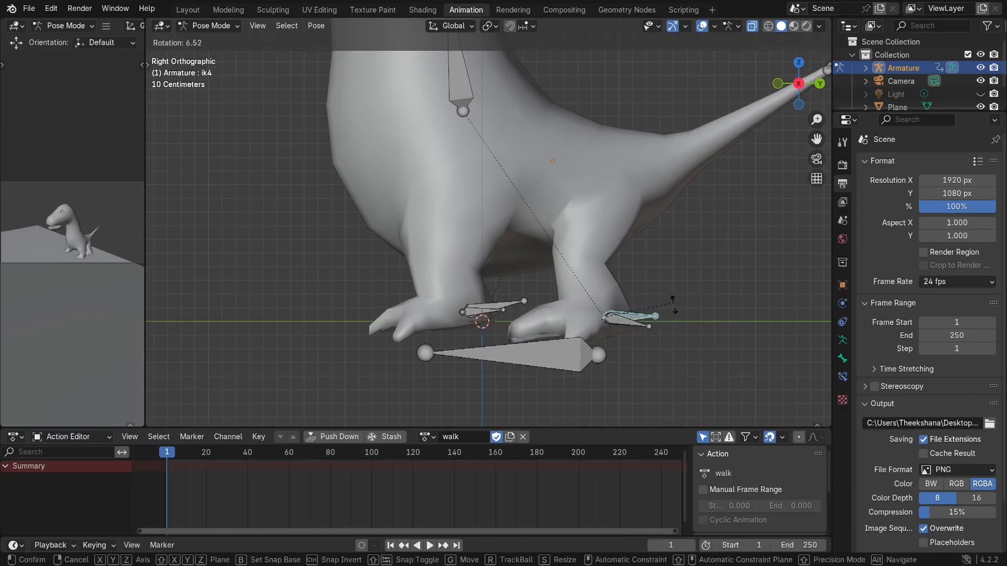
left_click(670, 310)
middle_click_drag(646, 313, 679, 323)
scroll(724, 301, "down", 6)
key("KP_3")
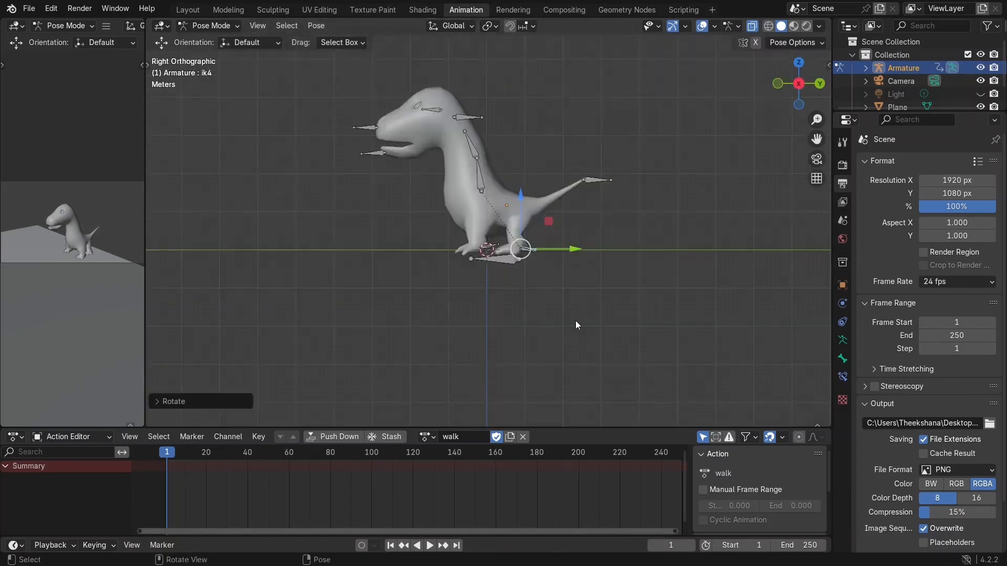
Examine the feet and foot control bones against the ground line in the Right Orthographic view.
scroll(548, 316, "up", 6)
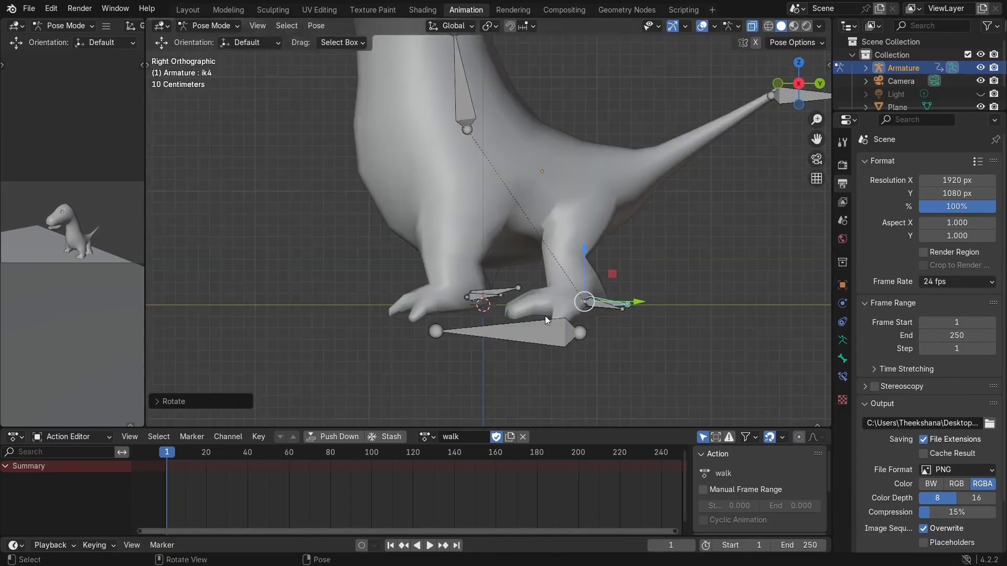
scroll(545, 316, "down", 5)
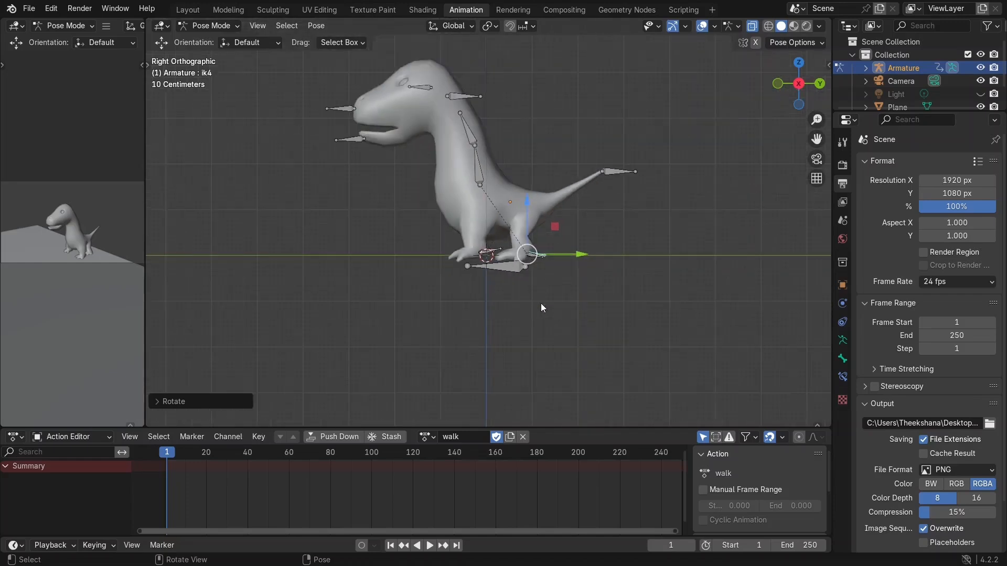
scroll(553, 278, "up", 3)
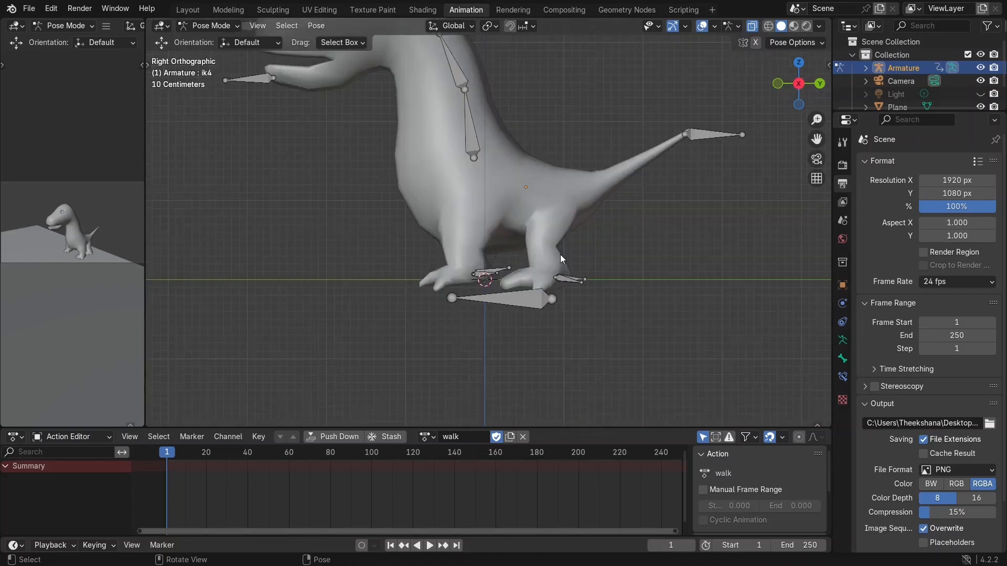
middle_click_drag(561, 255, 566, 304)
key("KP_3")
scroll(550, 295, "up", 2)
scroll(487, 295, "down", 1)
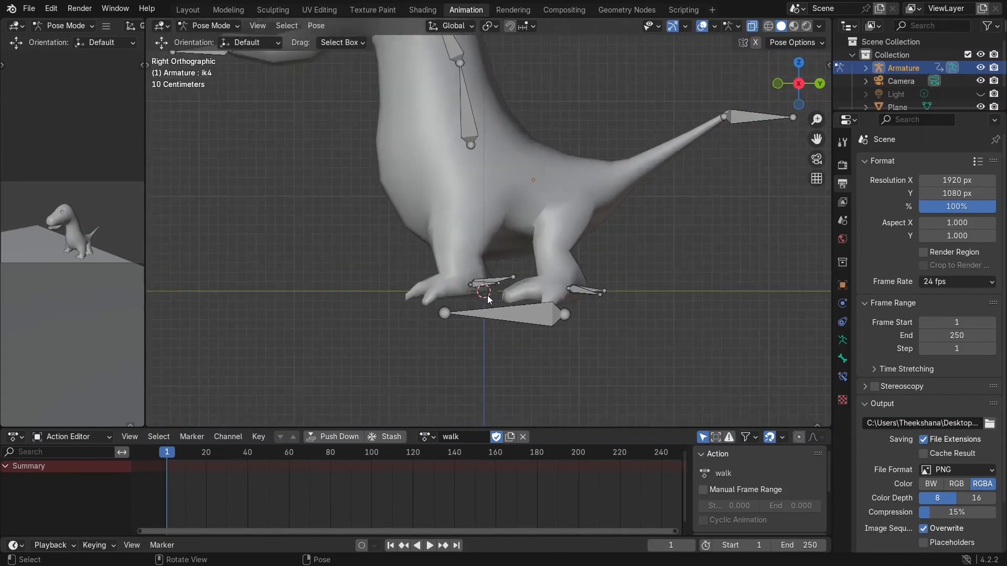
scroll(487, 295, "up", 3)
scroll(488, 296, "down", 7)
scroll(490, 297, "up", 1)
middle_click_drag(499, 276, 533, 382, "shift")
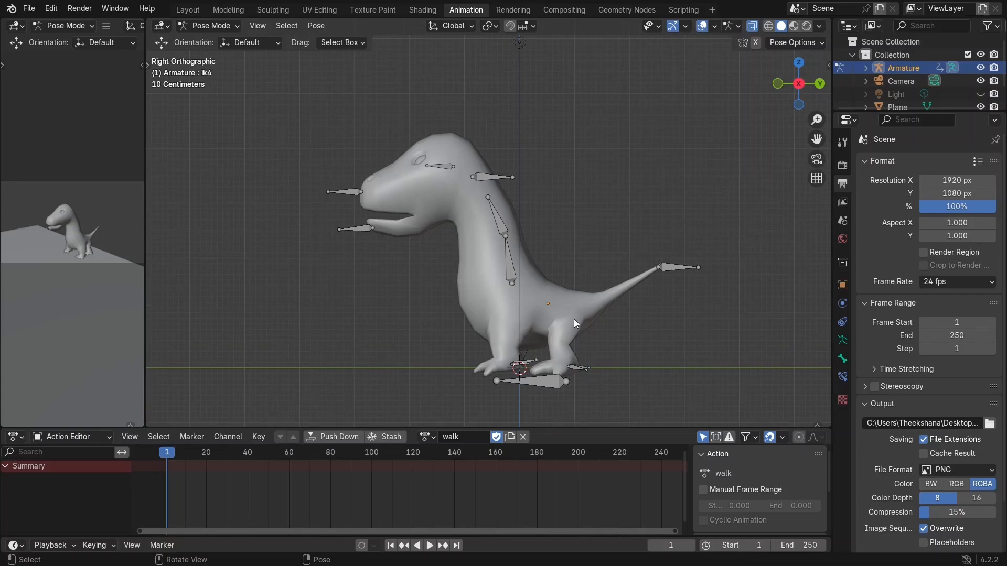
Move the front foot control bone ik1 forward along the Y axis so that foot steps ahead of the body.
scroll(574, 318, "up", 2)
scroll(606, 298, "up", 2)
left_click(620, 370)
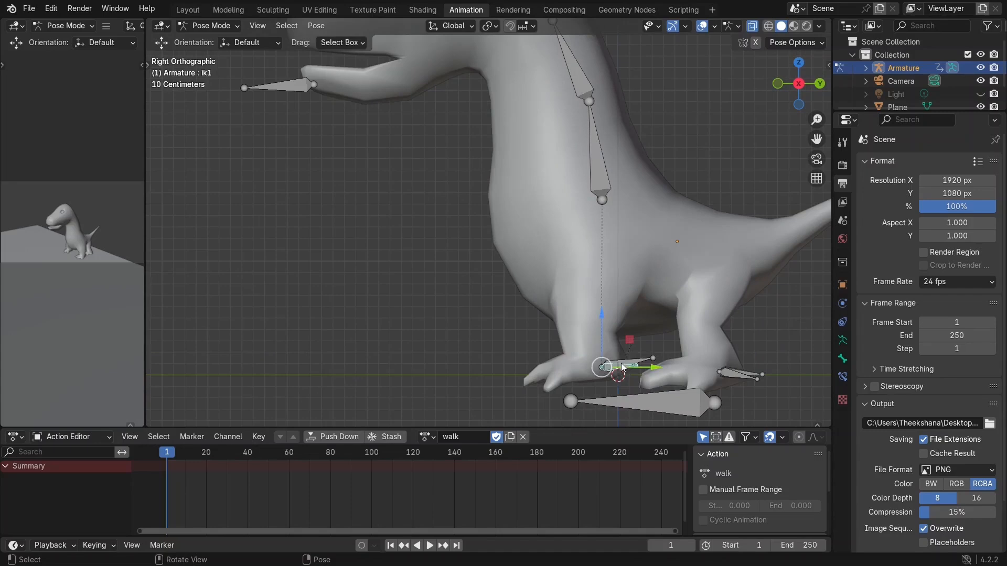
left_click_drag(647, 367, 621, 369)
middle_click_drag(603, 340, 507, 314)
middle_click_drag(448, 317, 533, 237)
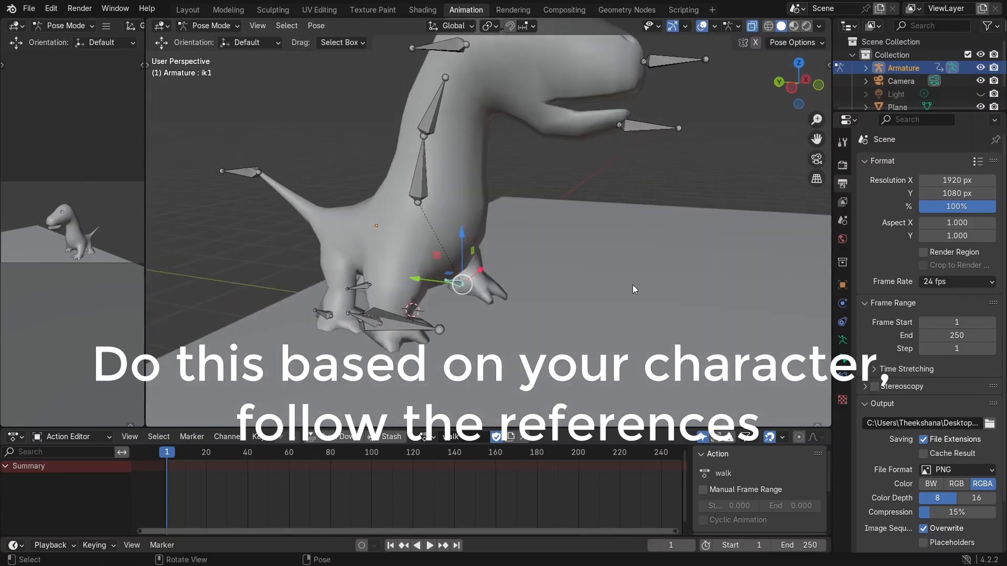
middle_click_drag(632, 285, 640, 312)
Move the rear foot control bone ik2 backward along the Y axis to stretch that hind leg behind the body.
left_click(534, 281)
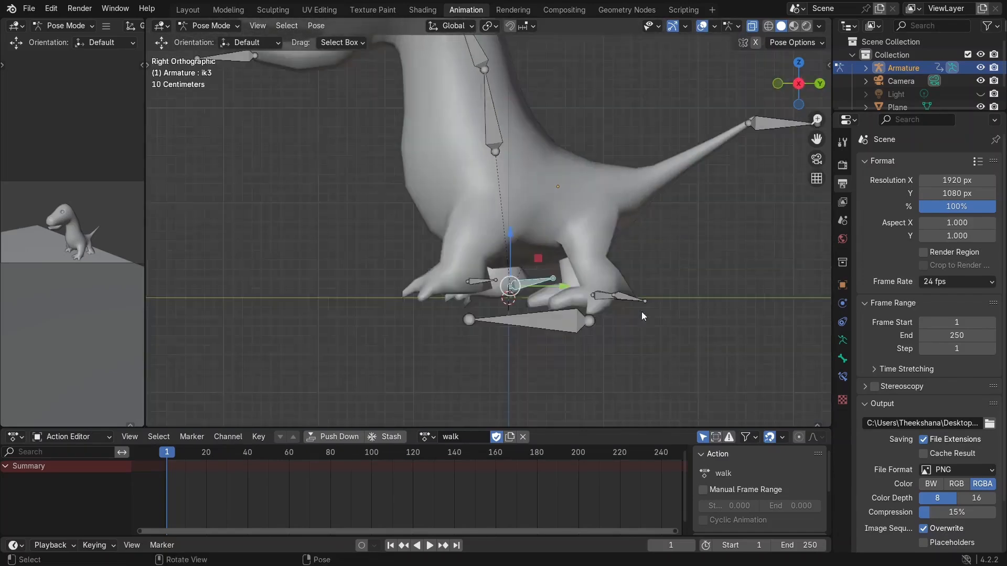
scroll(643, 314, "down", 2)
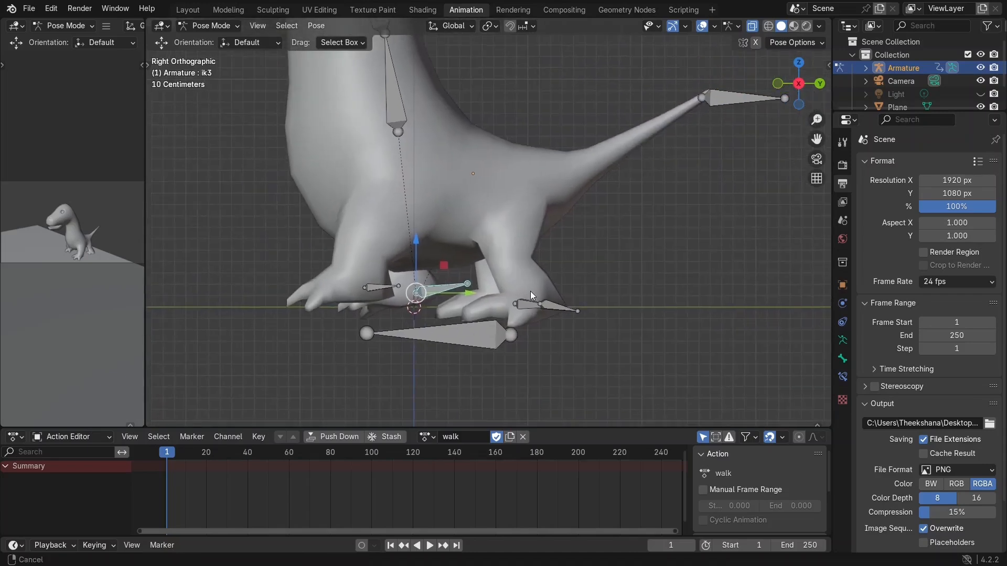
left_click(540, 305)
left_click(525, 309)
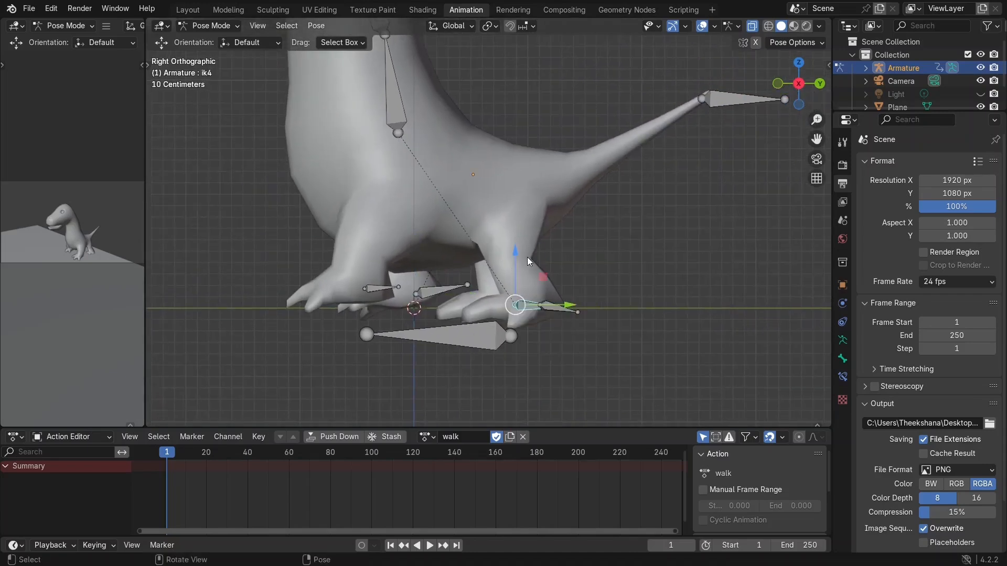
mouse_move(527, 256)
middle_mouse_down()
mouse_move(540, 287)
mouse_move(533, 266)
middle_mouse_up()
left_click(559, 321)
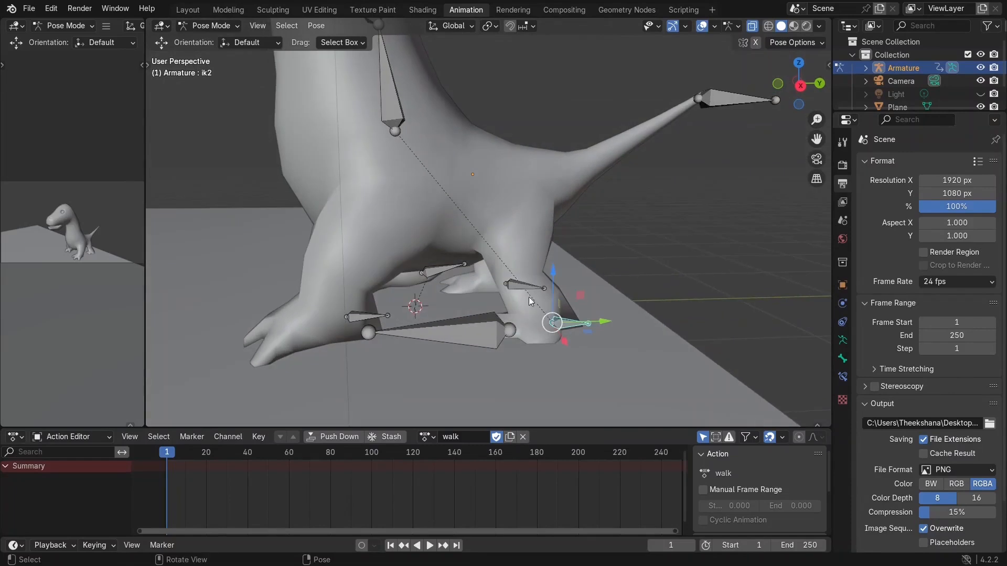
mouse_move(573, 322)
middle_mouse_down()
mouse_move(563, 342)
mouse_move(579, 336)
middle_mouse_up()
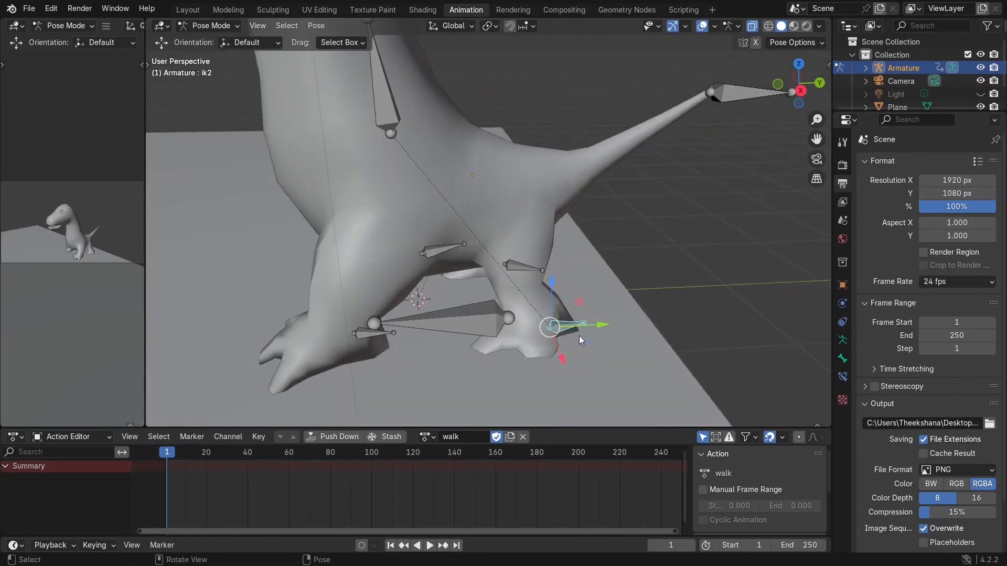
left_click_drag(590, 325, 607, 322)
middle_click_drag(662, 248, 671, 192)
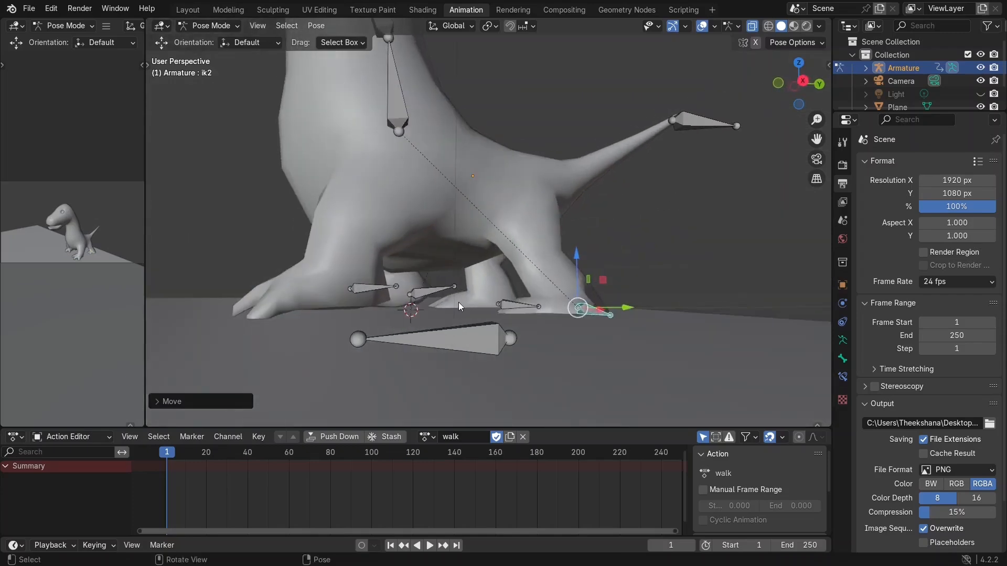
Move the rear foot bone ik4 forward about 0.05 m along the Y axis and shift the opposite front foot bone ik3.
middle_click_drag(458, 302, 489, 301)
left_click(492, 301)
left_click_drag(527, 299, 521, 299)
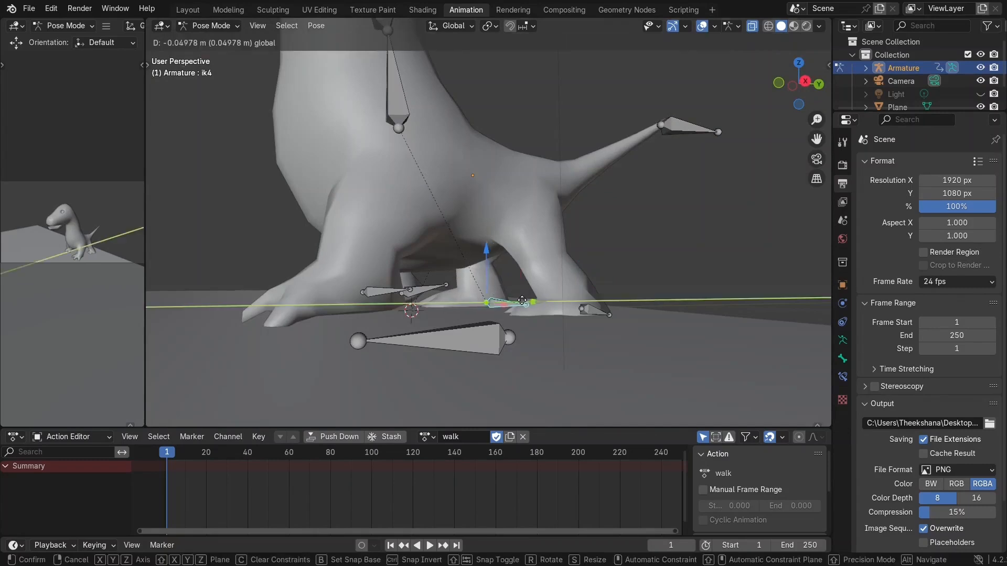
left_click_drag(573, 311, 582, 307)
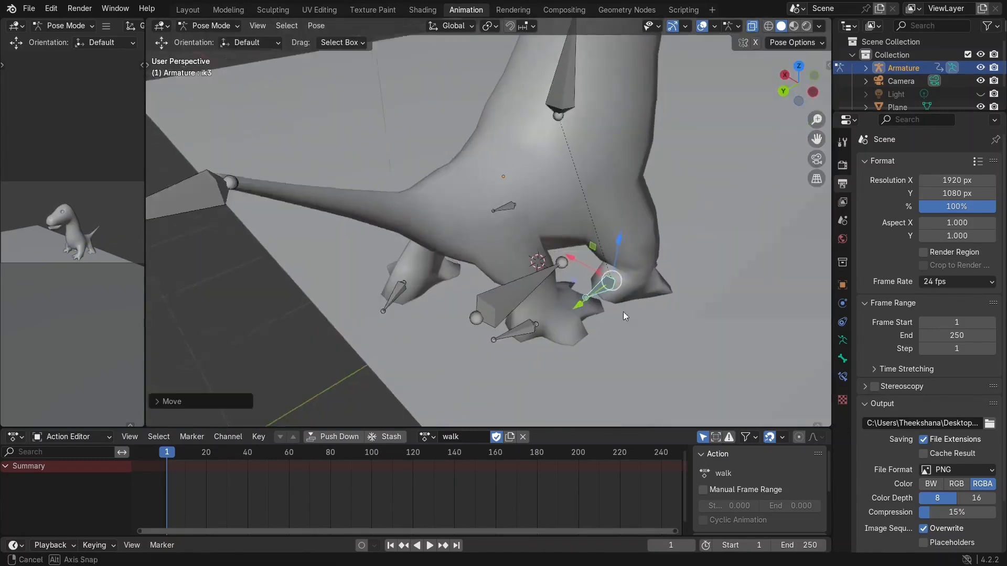
middle_click_drag(623, 311, 332, 294)
Raise the large root bone under the feet slightly along the Z axis.
left_click(472, 328)
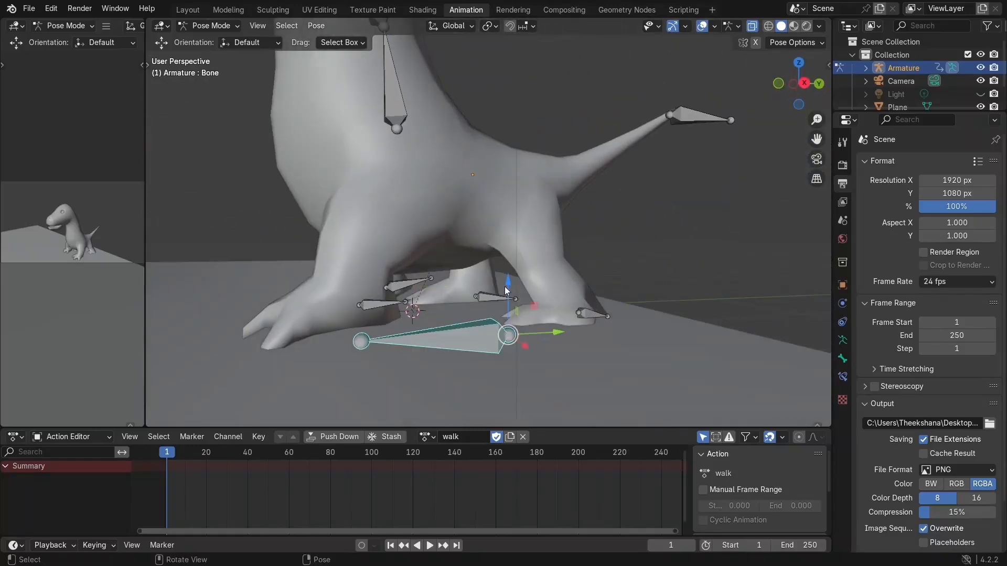
left_click_drag(504, 286, 506, 280)
middle_click_drag(499, 294, 653, 306)
Rotate the rear foot bone ik4 slightly in the Right Orthographic view and lower it a little along the Z axis.
left_click(590, 288)
middle_click_drag(590, 293, 682, 304)
key("KP_3")
key("r")
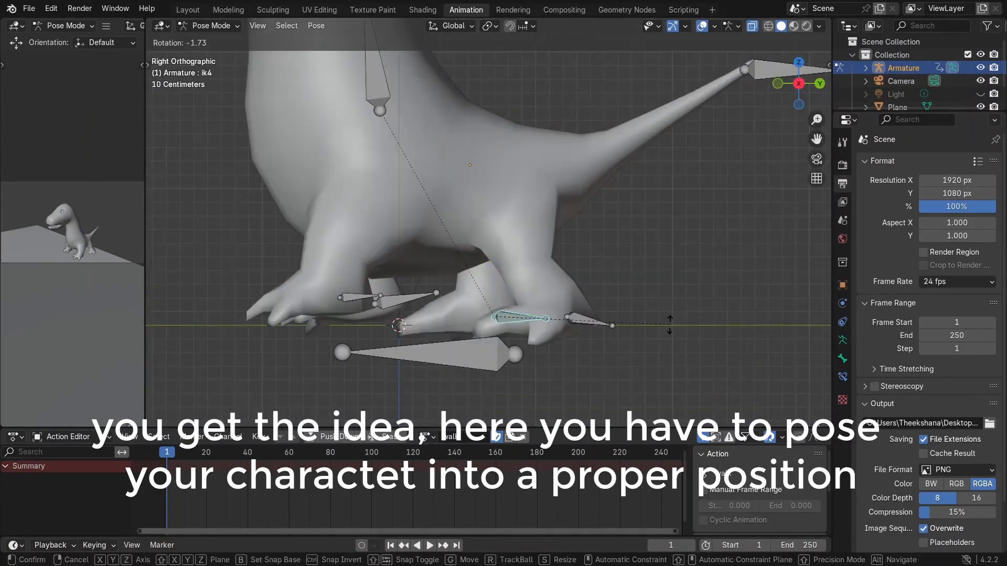
left_click(669, 320)
left_click_drag(494, 260, 494, 265)
Raise the front foot control bone ik3 and rotate it in the Right Orthographic view.
left_click(406, 303)
left_click_drag(375, 257, 343, 237)
key("r")
left_click(438, 284)
left_click(358, 297)
Reposition the tail control bone ik5 in two moves so that the tail curls upward.
middle_click_drag(393, 283, 525, 332)
middle_click_drag(645, 280, 529, 255)
middle_click_drag(502, 204, 507, 265)
left_click(616, 311)
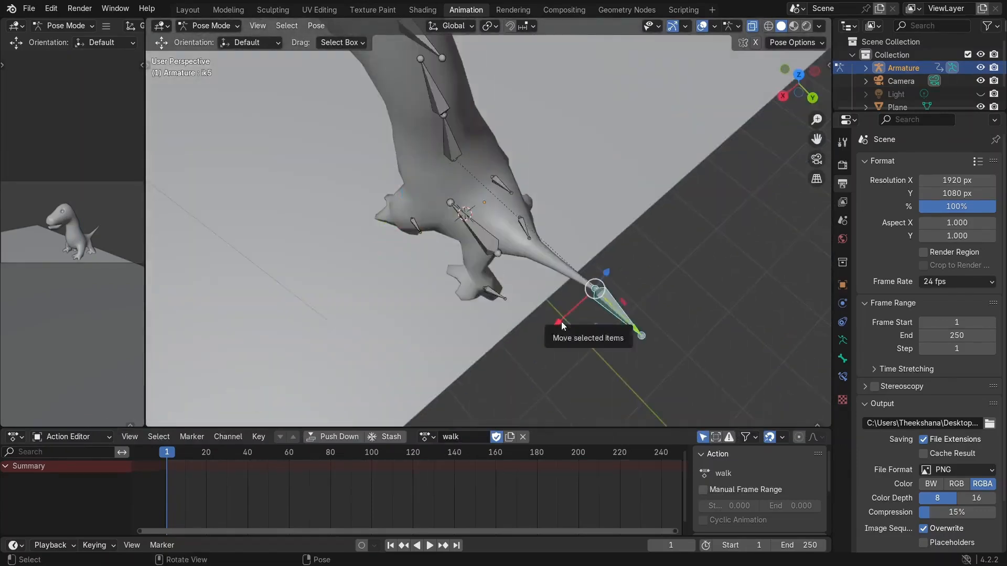
left_click_drag(603, 268, 619, 209)
left_click_drag(645, 259, 633, 247)
middle_click_drag(661, 273, 407, 244)
Shift the head control bone ik6 sideways and lower it slightly along the Z axis.
left_click(435, 100)
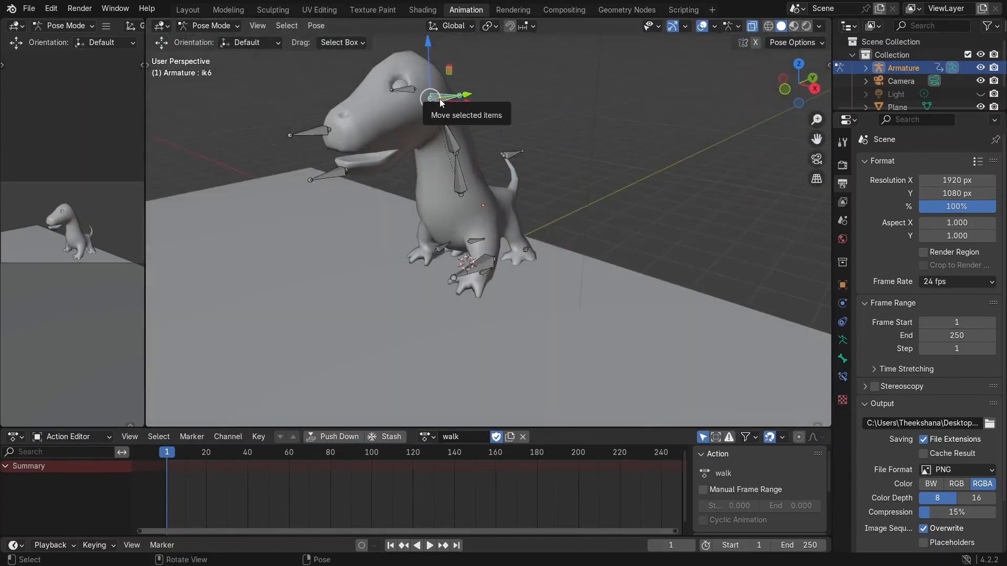
middle_click_drag(438, 121, 506, 109)
left_click_drag(525, 131, 545, 131)
left_click_drag(498, 90, 498, 100)
Raise the lower jaw control bone to close the mouth, and fine-tune its height.
middle_click_drag(499, 143, 433, 151)
left_click(368, 139)
left_click_drag(380, 97, 380, 83)
middle_click_drag(582, 163, 708, 181)
left_click_drag(598, 95, 597, 99)
Lower the head control bone ik6 slightly along the Z axis and clear the bone selection.
middle_click_drag(687, 176, 436, 237)
left_click(447, 146)
left_click_drag(401, 169, 401, 173)
middle_click_drag(404, 206, 582, 170)
left_click(586, 175)
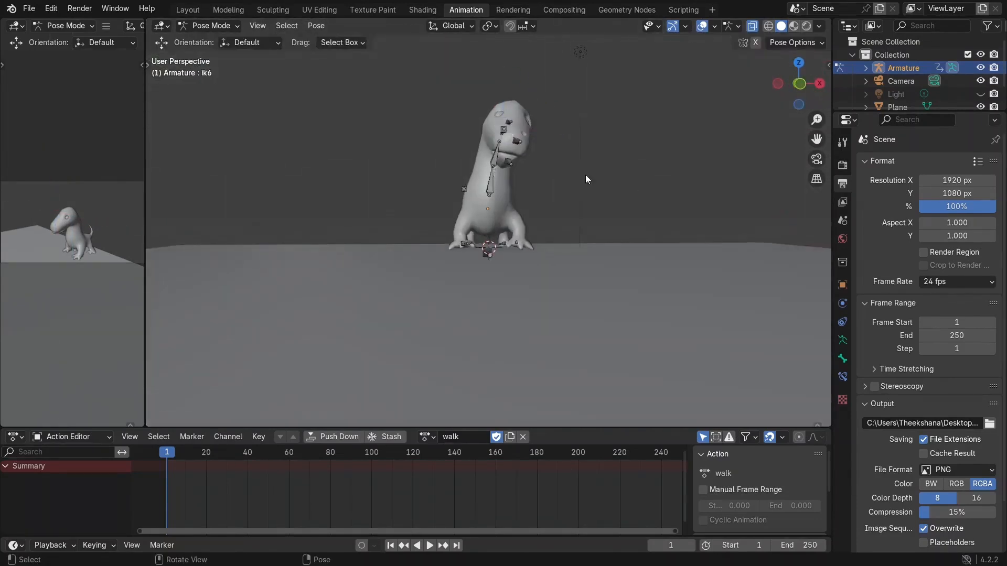
Rotate the spine3 bone in the front view and deselect it.
left_click(496, 160)
key("r")
left_click(588, 163)
left_click(598, 214)
middle_click_drag(671, 204, 667, 133)
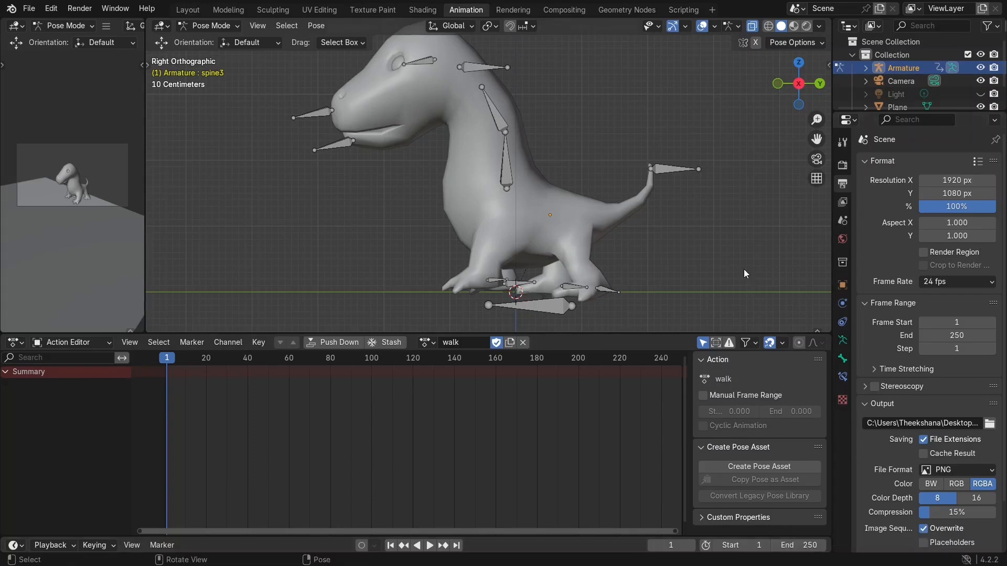
Set the scene's end frame to 800.
left_click(797, 545)
type("8")
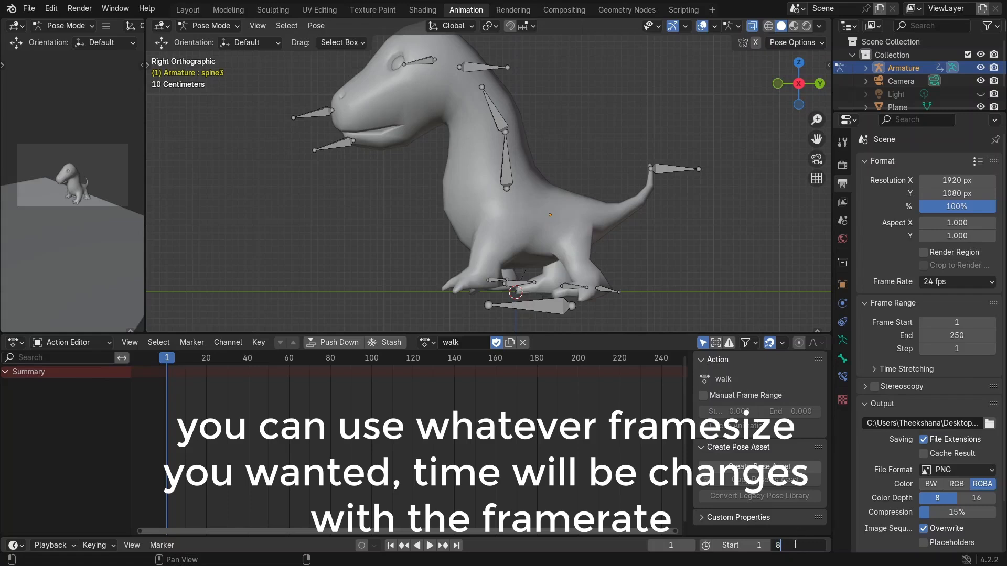
type("00")
key("Return")
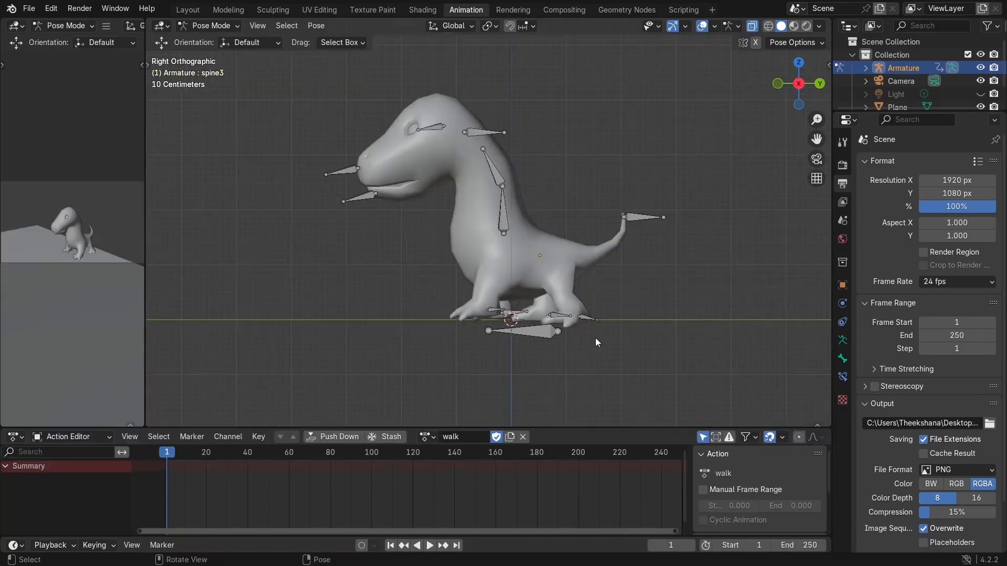
Insert keyframes for all bones at frame 1 and enlarge the Action Editor to show their channels.
key("a")
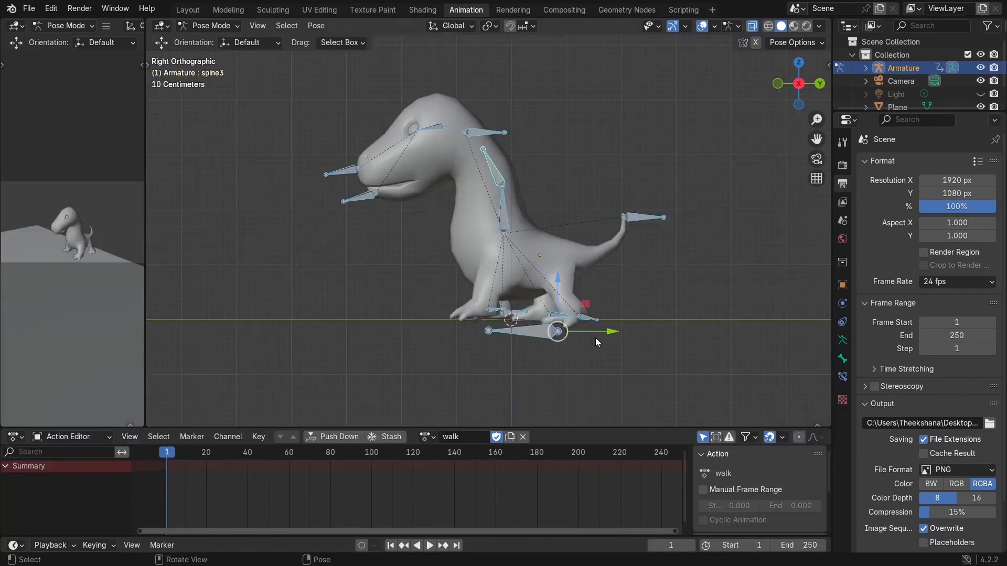
key("i")
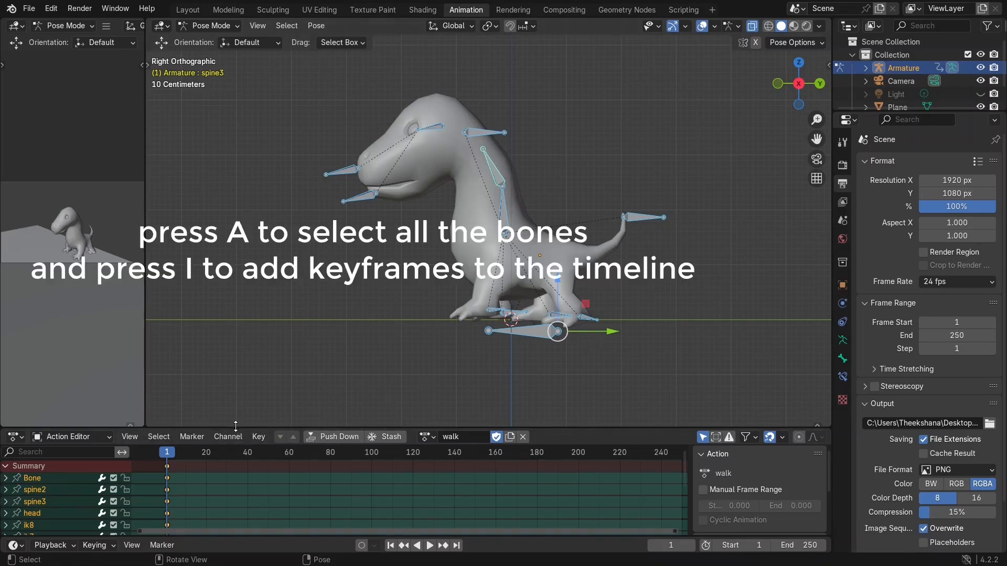
left_click_drag(235, 426, 440, 297)
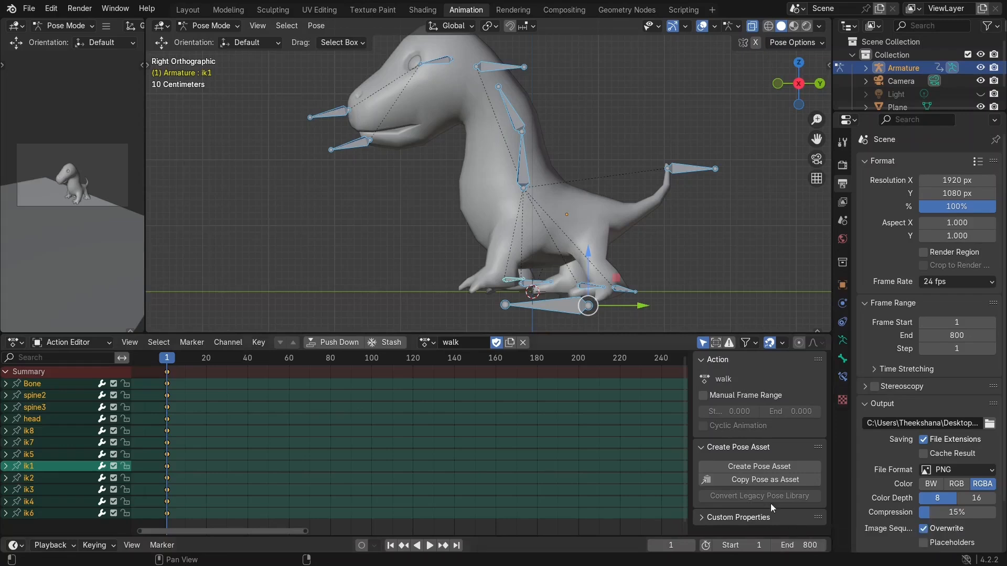
Move the starting pose's keyframes to frame 0 in the walk action.
scroll(354, 388, "down", 2)
scroll(354, 390, "down", 2)
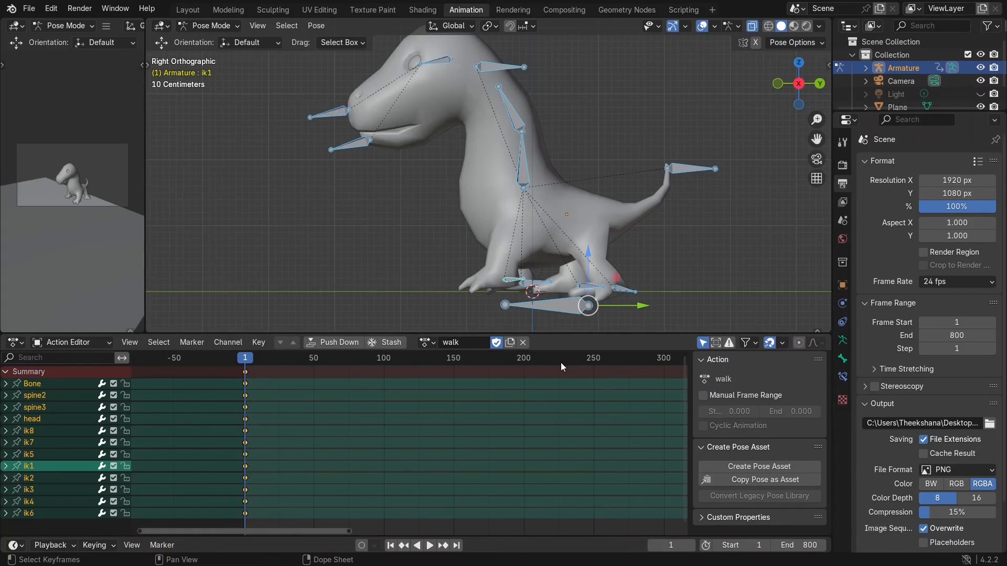
scroll(427, 386, "up", 3)
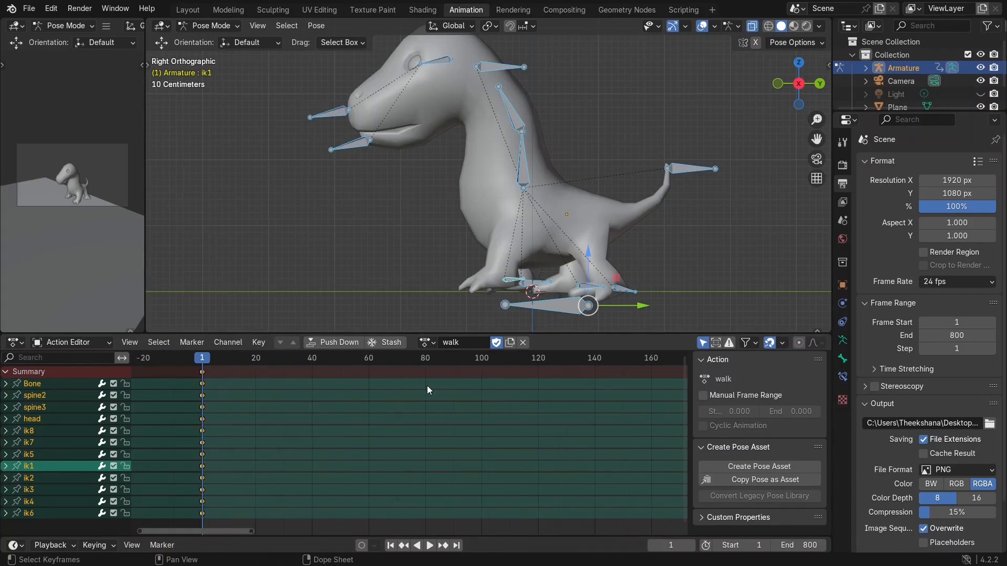
scroll(337, 383, "up", 2)
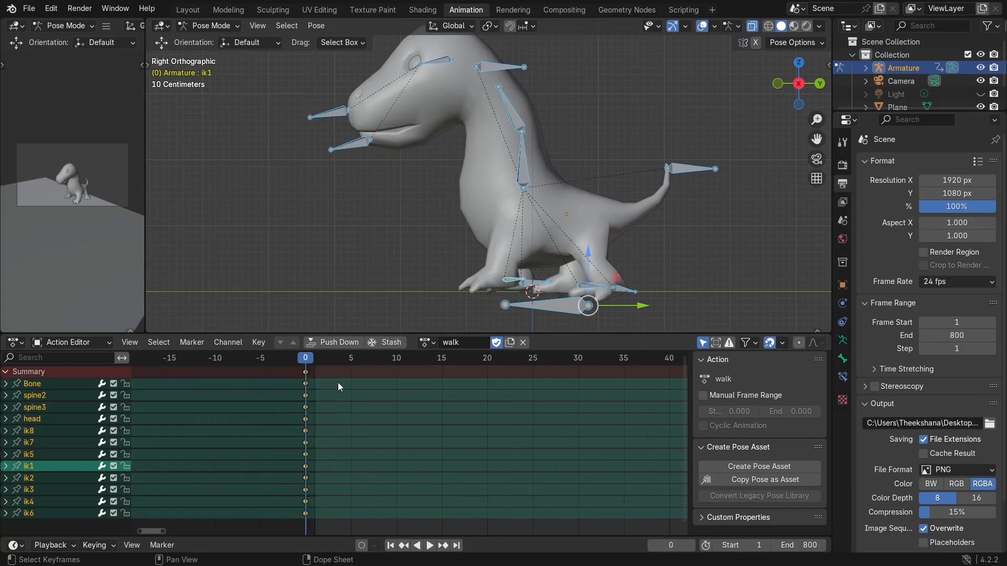
middle_click_drag(338, 382, 315, 371)
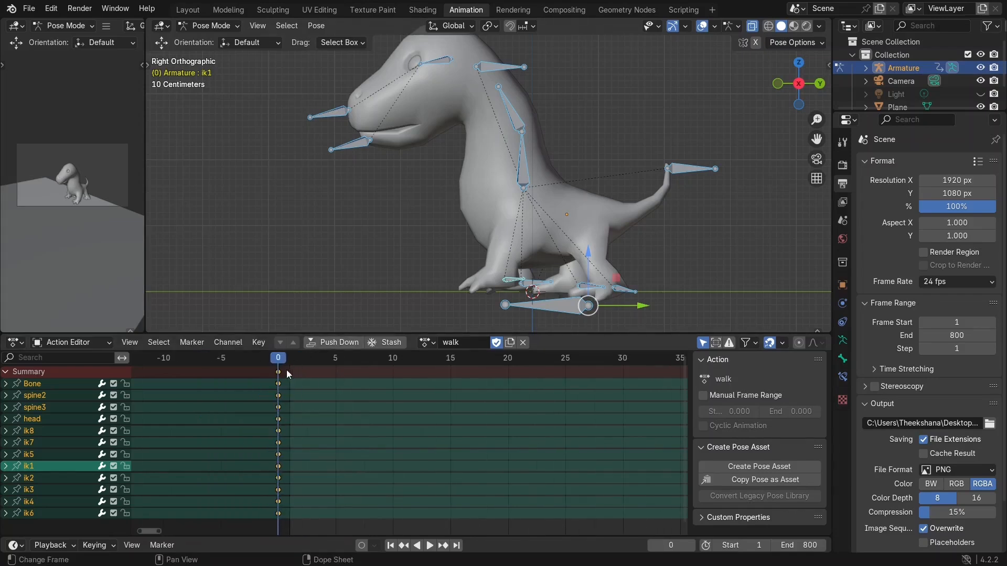
key("alt+a")
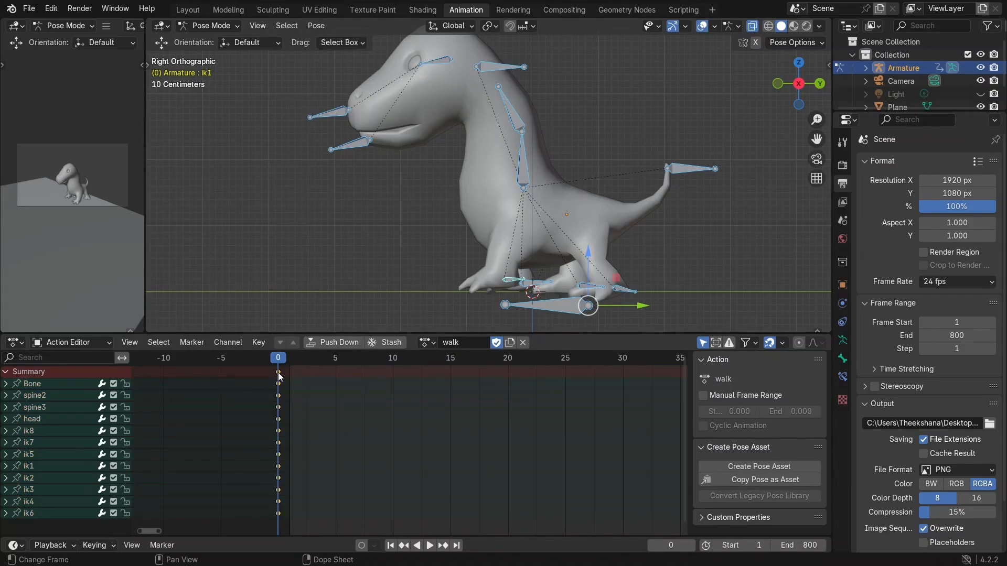
mouse_move(278, 373)
left_mouse_down()
mouse_move(290, 372)
mouse_move(279, 372)
left_mouse_up()
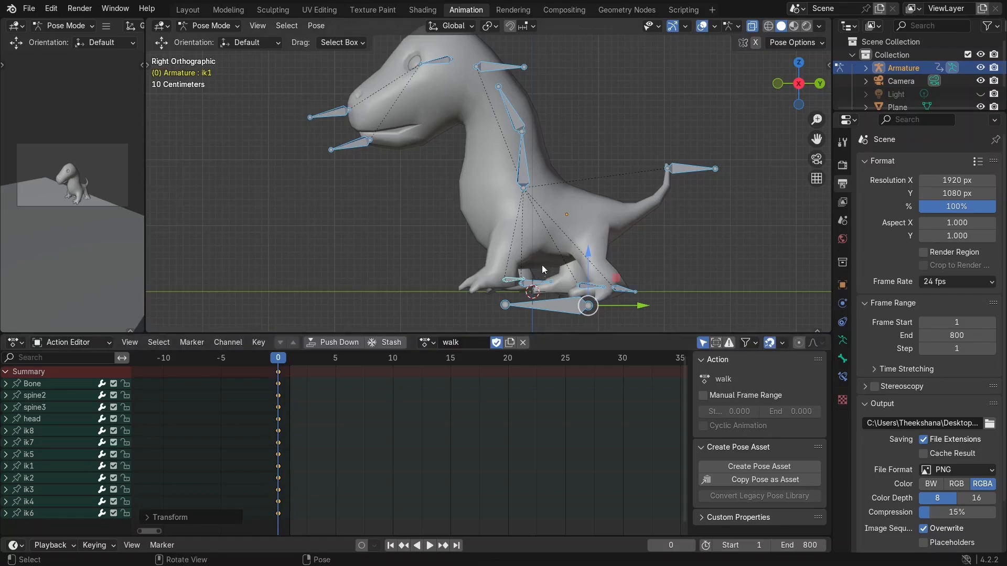
Set the scene's start frame to 0 and move the playhead to frame 8.
left_click(741, 547)
key("Return")
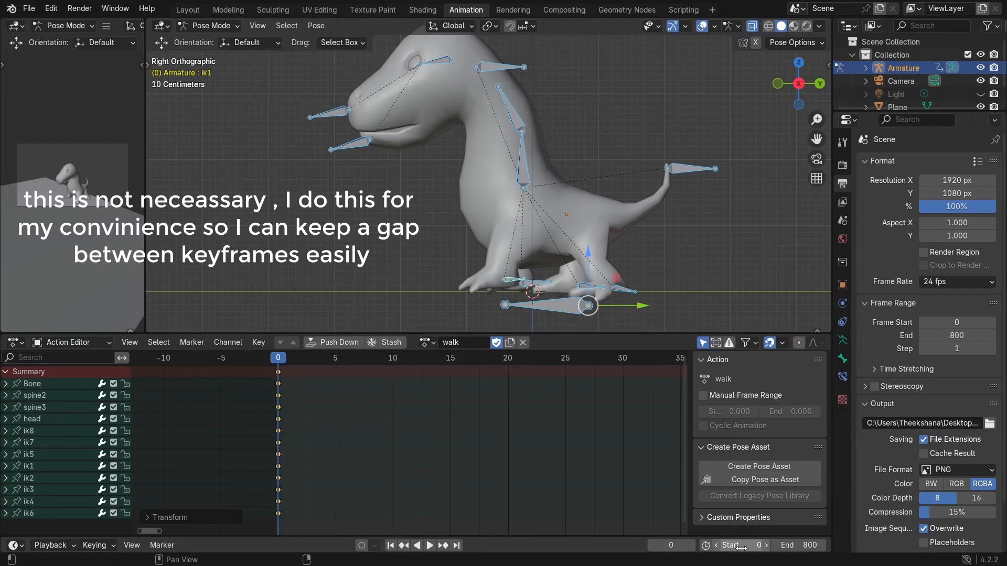
scroll(214, 366, "up", 2)
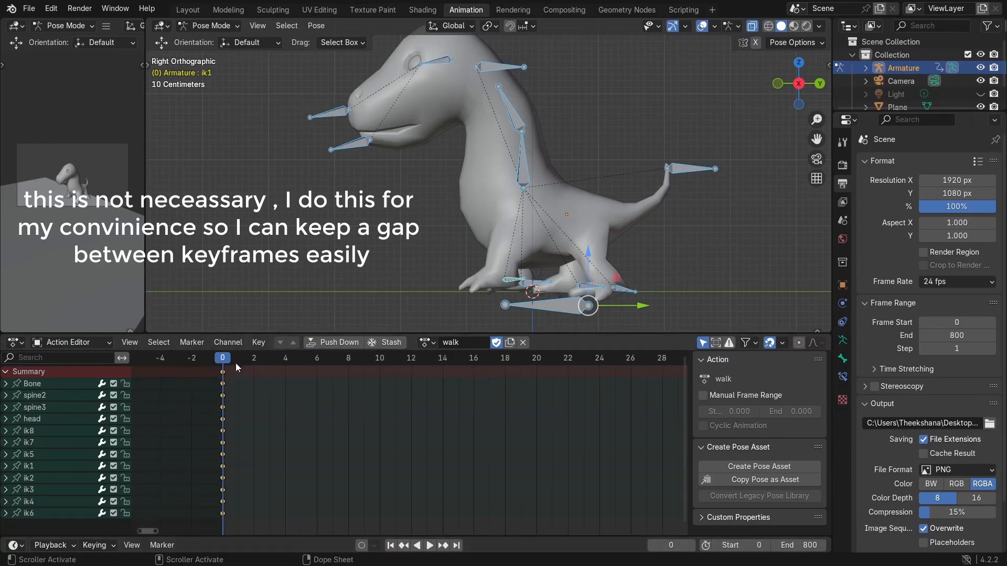
left_click_drag(226, 359, 354, 361)
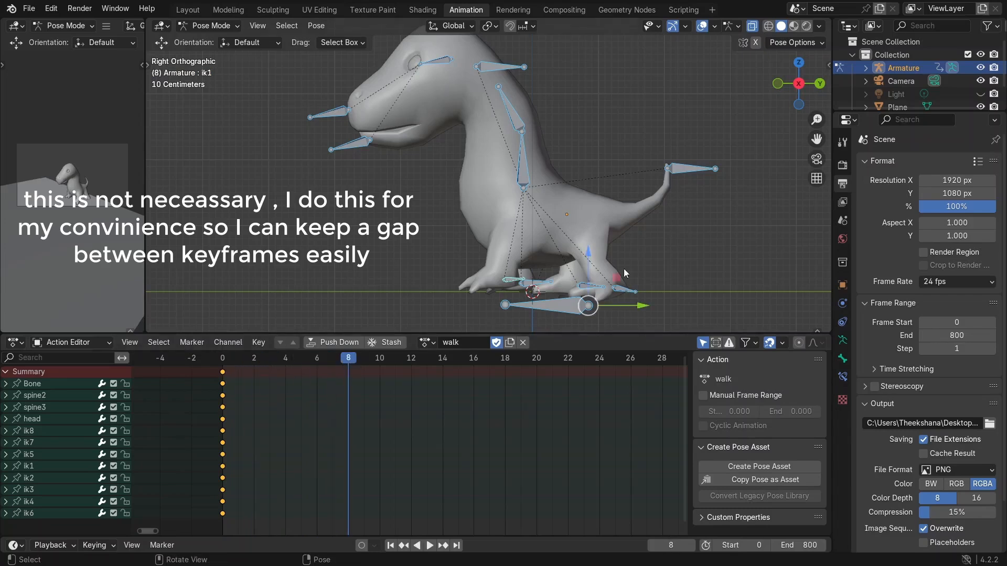
Raise the near front foot's control bone ik1 off the ground at frame 8.
scroll(619, 265, "up", 1)
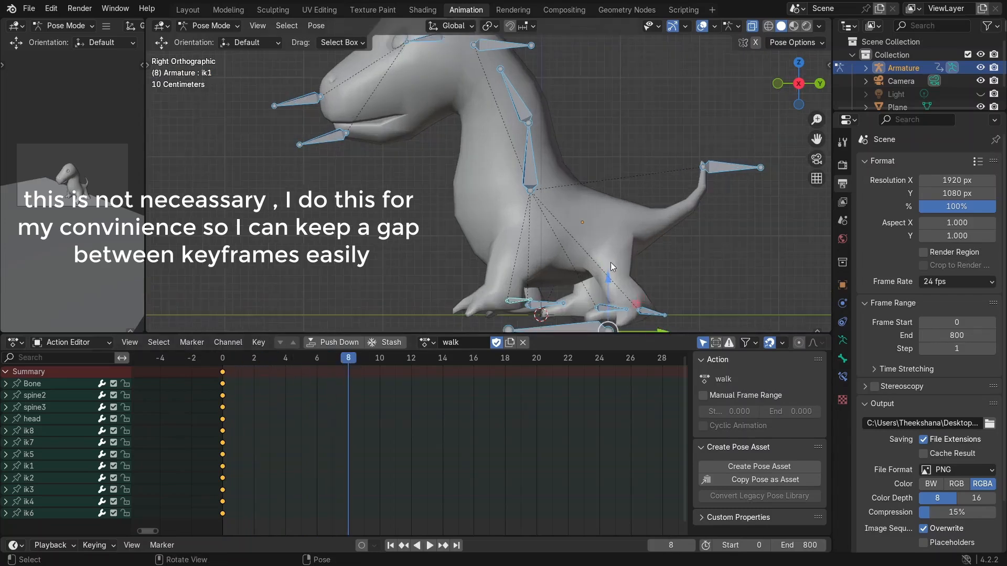
left_click(515, 302)
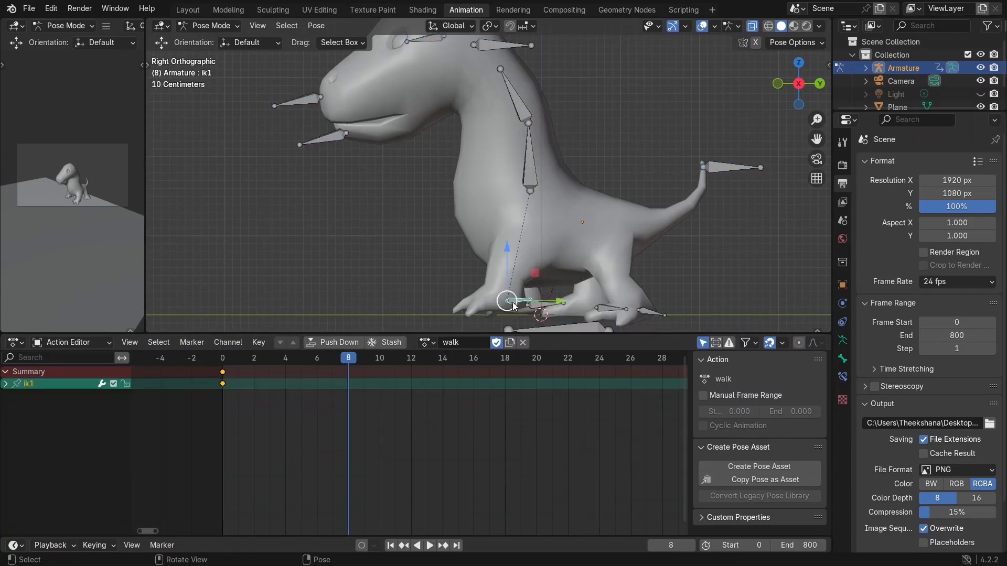
left_click_drag(507, 272, 507, 253)
Raise the far hind foot's control bone ik4 along Z so the diagonal foot lifts at frame 8.
left_click(605, 308)
middle_click_drag(584, 285, 597, 287)
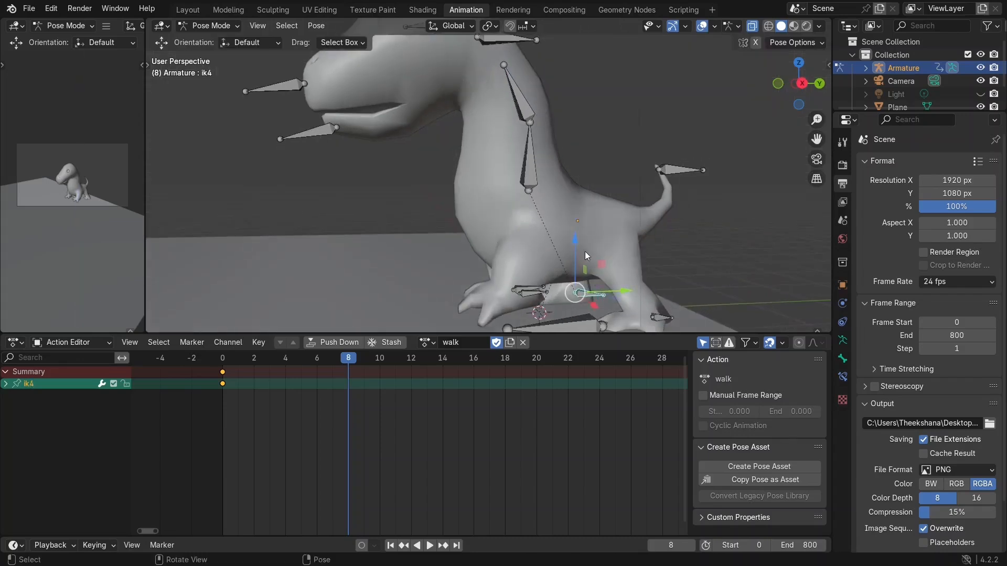
left_click_drag(577, 254, 578, 240)
middle_click_drag(708, 293, 584, 310)
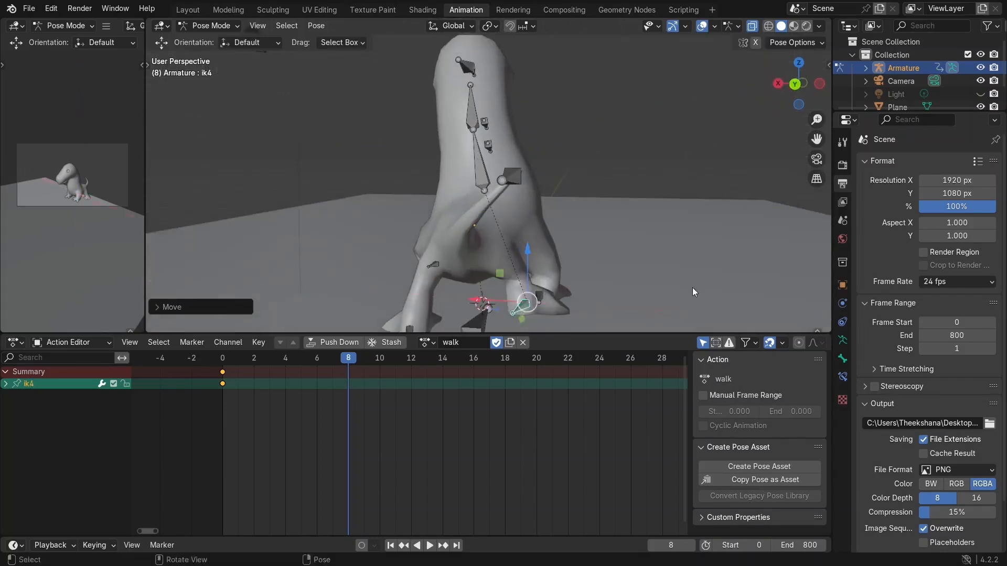
middle_click_drag(694, 292, 530, 278)
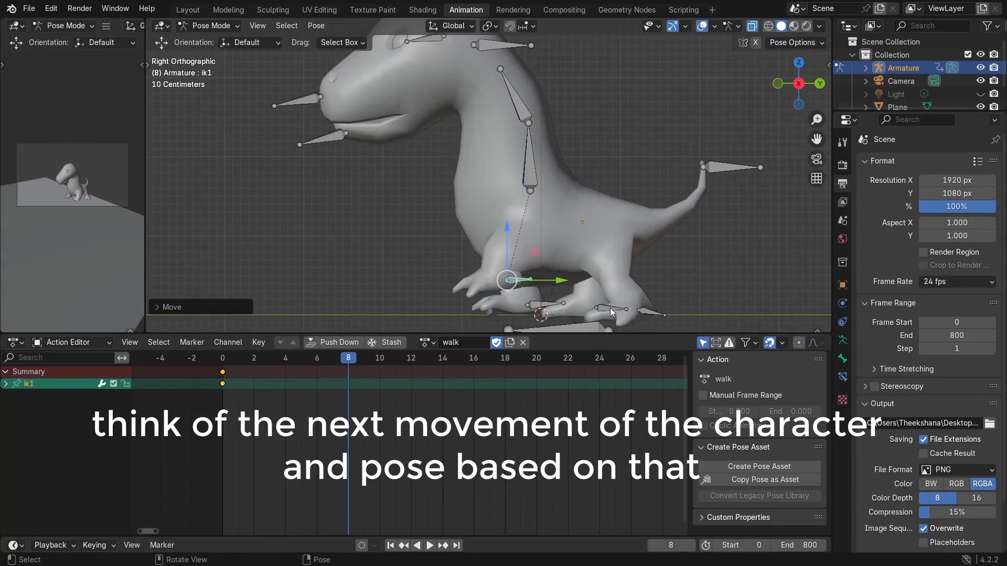
left_click(609, 308)
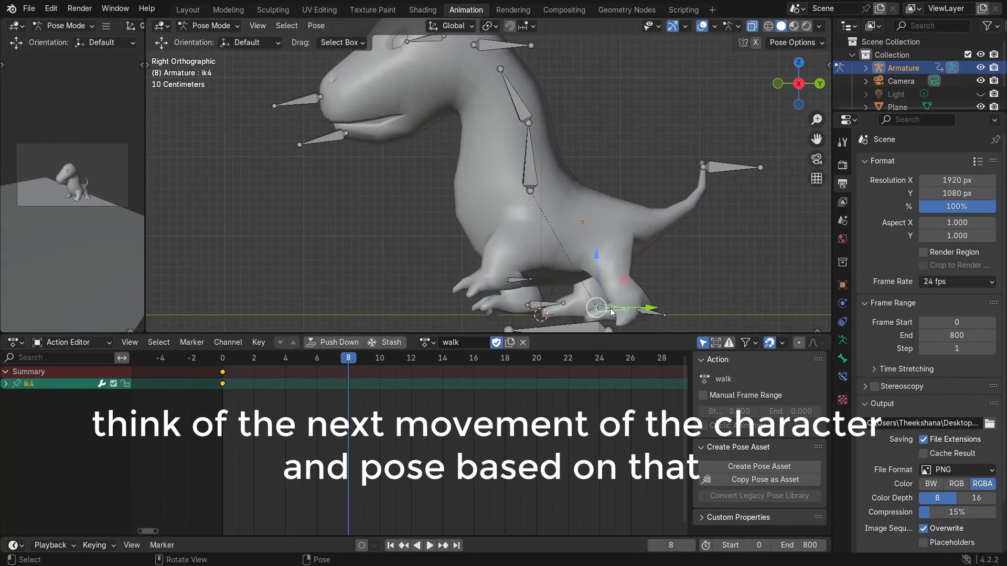
mouse_move(581, 314)
middle_mouse_down()
mouse_move(597, 322)
mouse_move(594, 306)
middle_mouse_up()
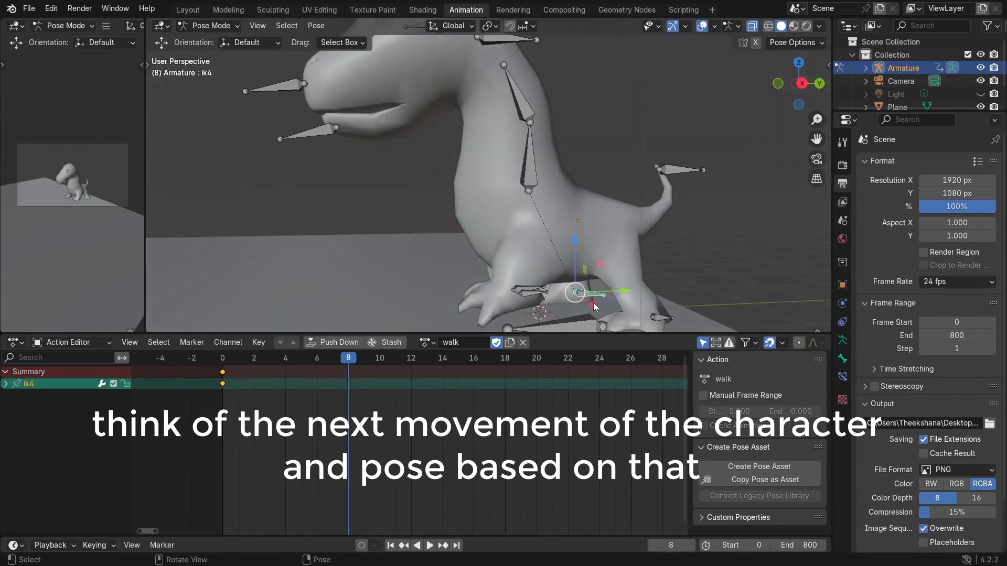
left_click_drag(576, 241, 575, 229)
middle_click_drag(535, 284, 562, 255)
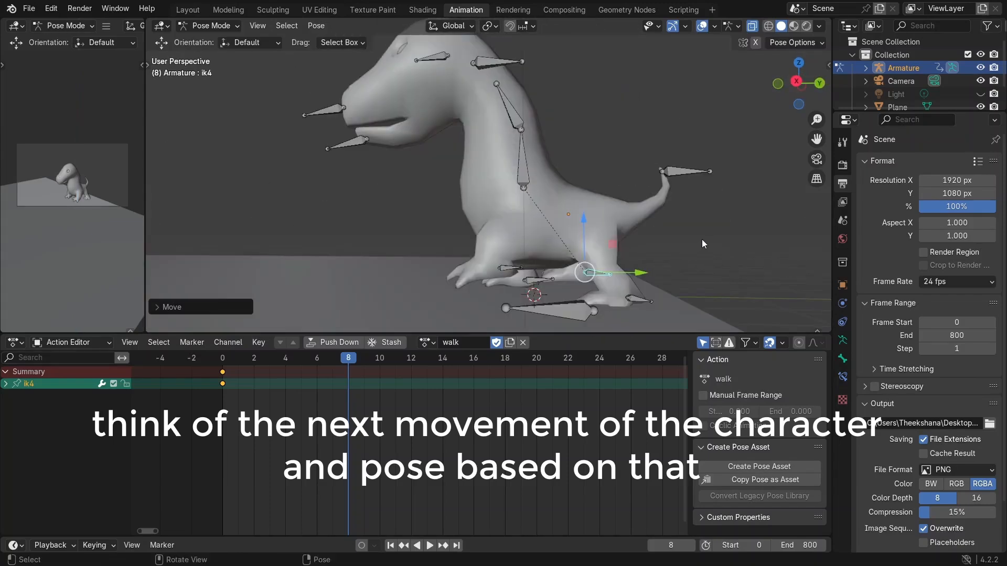
middle_click_drag(702, 240, 725, 242)
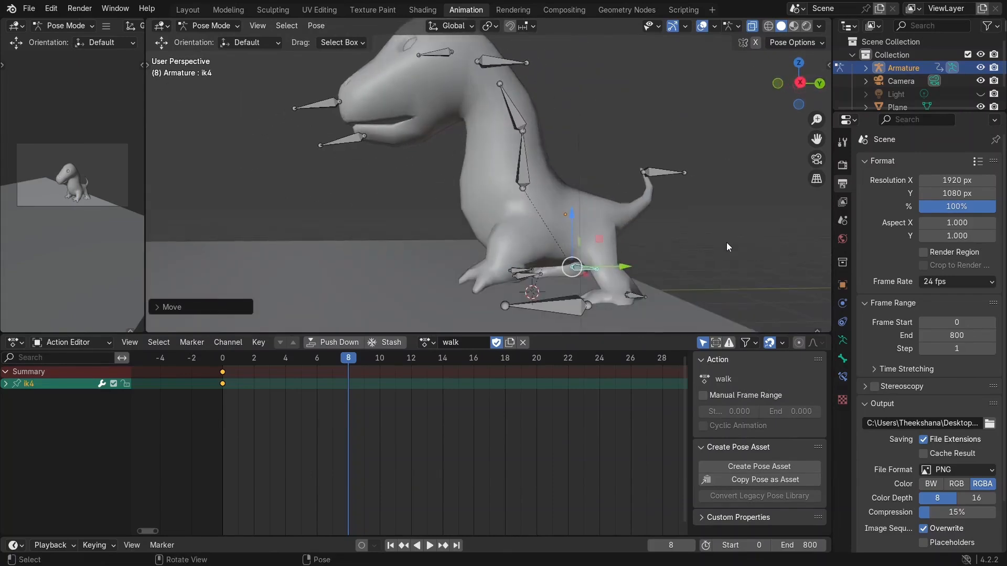
Swing the tail control and shift the head control bone ik6 slightly sideways along X.
middle_click_drag(643, 224, 579, 233)
left_click(618, 205)
left_click_drag(550, 237, 512, 248)
middle_click_drag(407, 243, 621, 220)
middle_click_drag(522, 156, 545, 178)
left_click(506, 101)
middle_click_drag(533, 122, 519, 120)
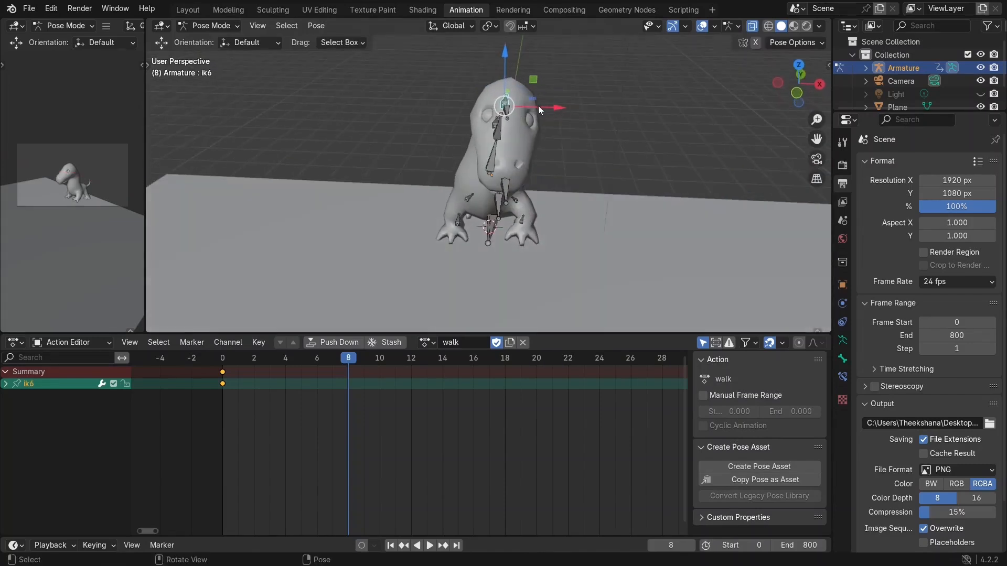
left_click_drag(558, 106, 548, 106)
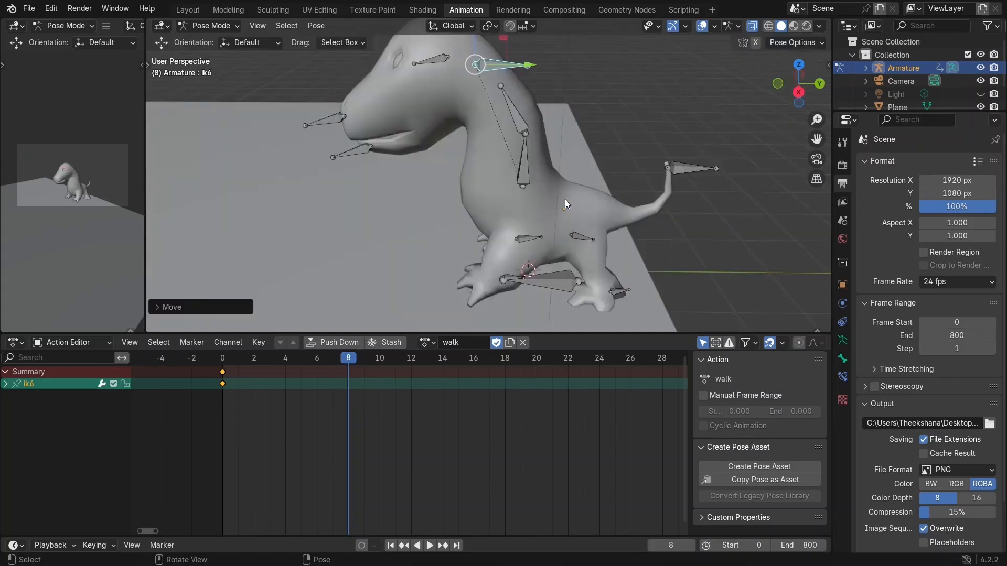
Insert location and rotation keyframes for all bones at frame 8.
key("a")
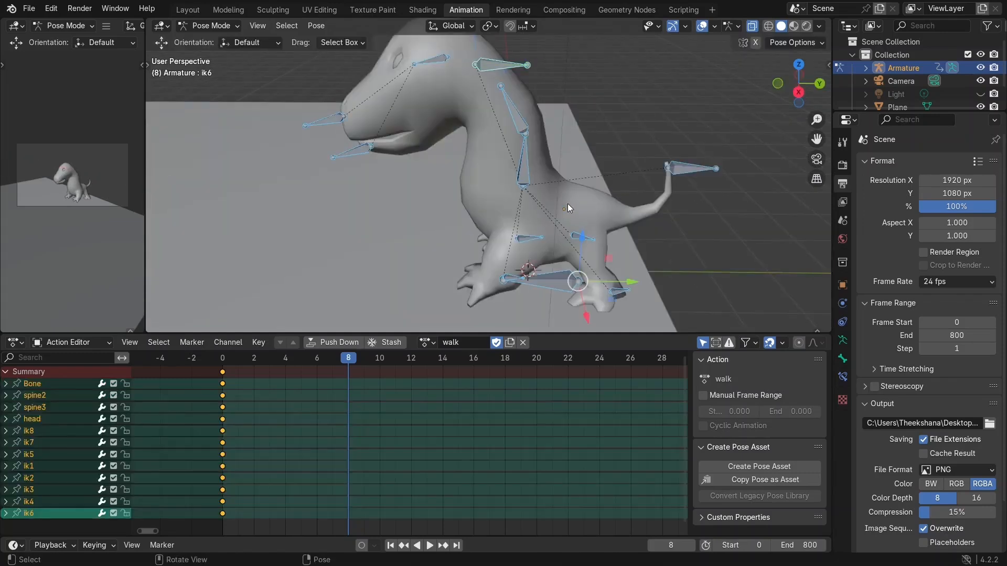
key("i")
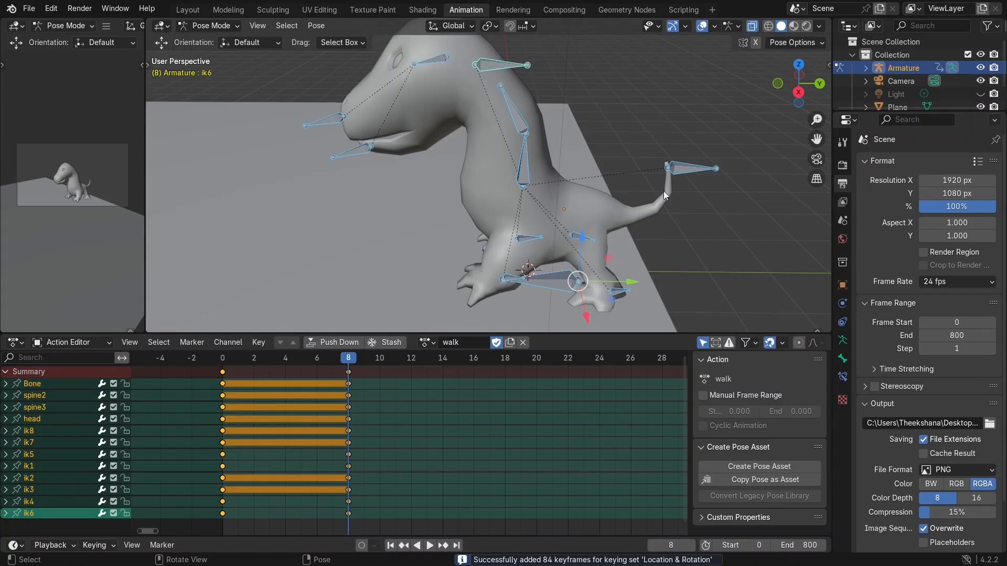
left_click_drag(351, 361, 324, 366)
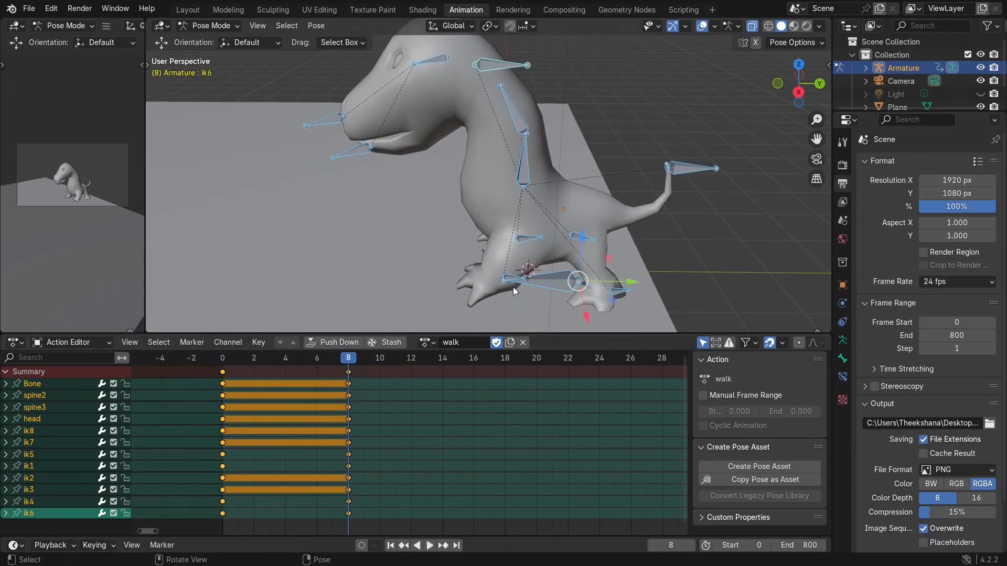
Shift the near hind foot's control bone ik2 slightly forward along Y in the frame 8 pose.
middle_click_drag(638, 291, 589, 210)
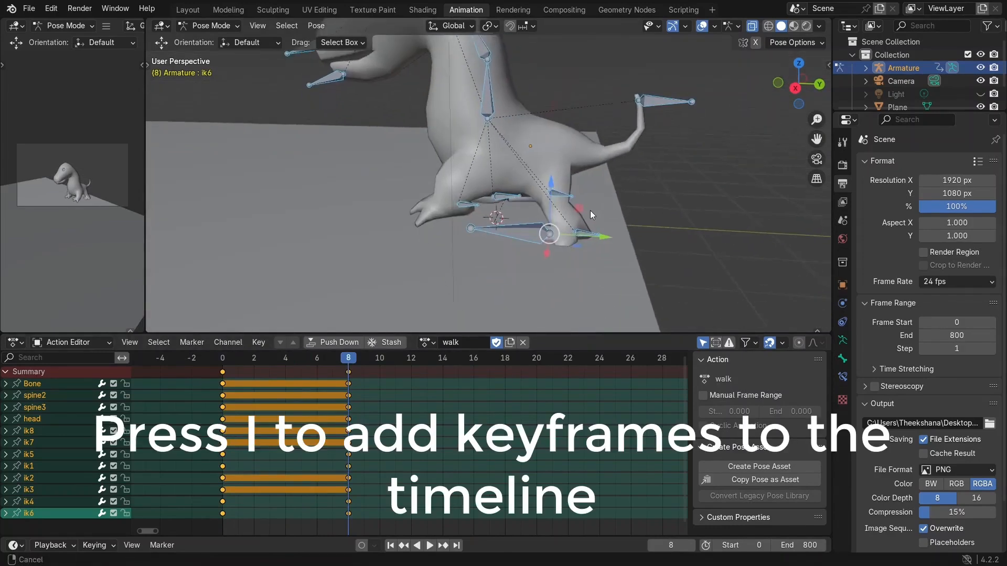
scroll(592, 239, "up", 3)
left_click(668, 272)
left_click(668, 270)
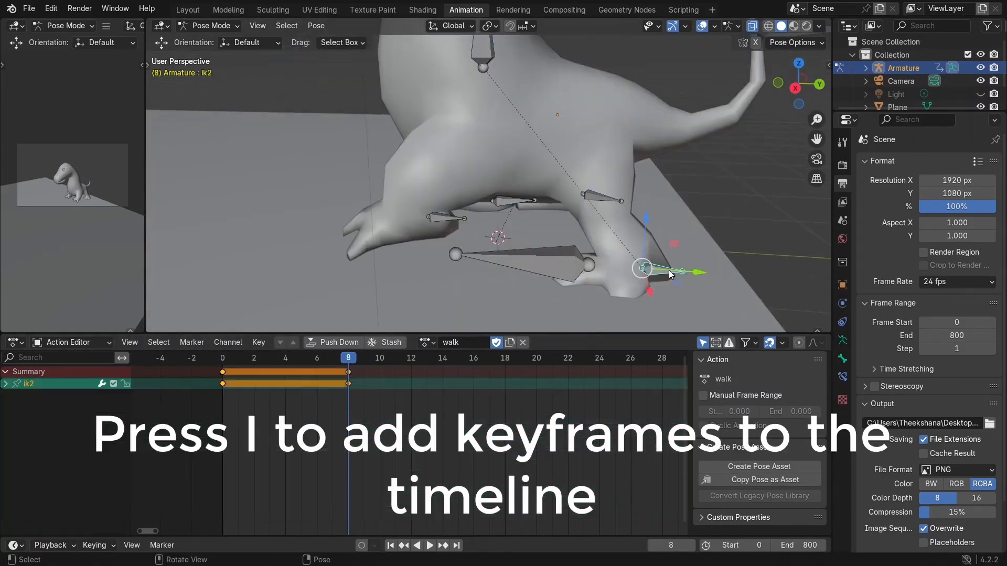
left_click_drag(672, 271, 653, 271)
Move the far front foot's control bone ik3 slightly forward, and re-key all bones at frame 8.
middle_click_drag(492, 255, 693, 237)
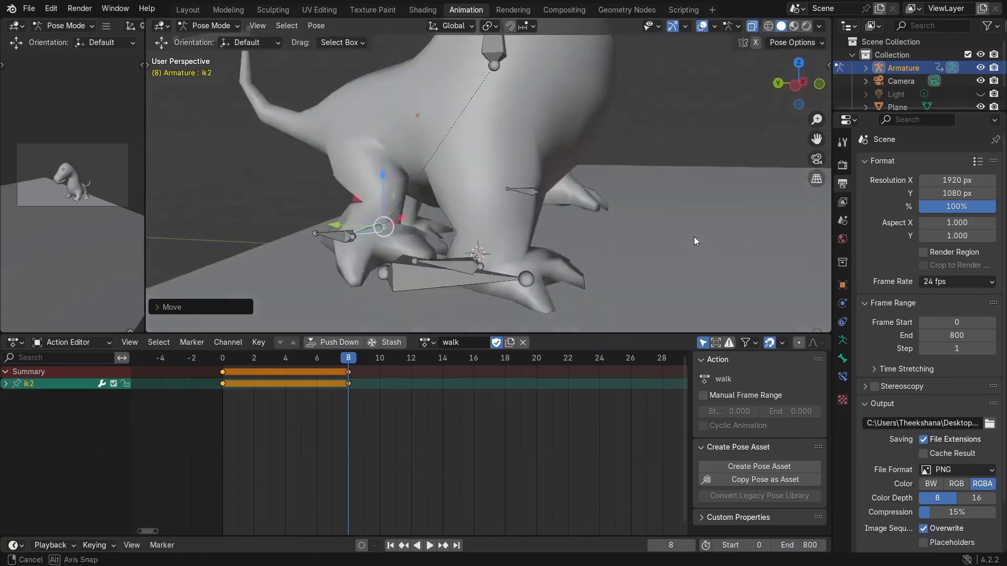
scroll(682, 239, "down", 1)
left_click(481, 245)
left_click_drag(462, 242, 473, 241)
middle_click_drag(608, 205, 642, 217)
key("a")
key("i")
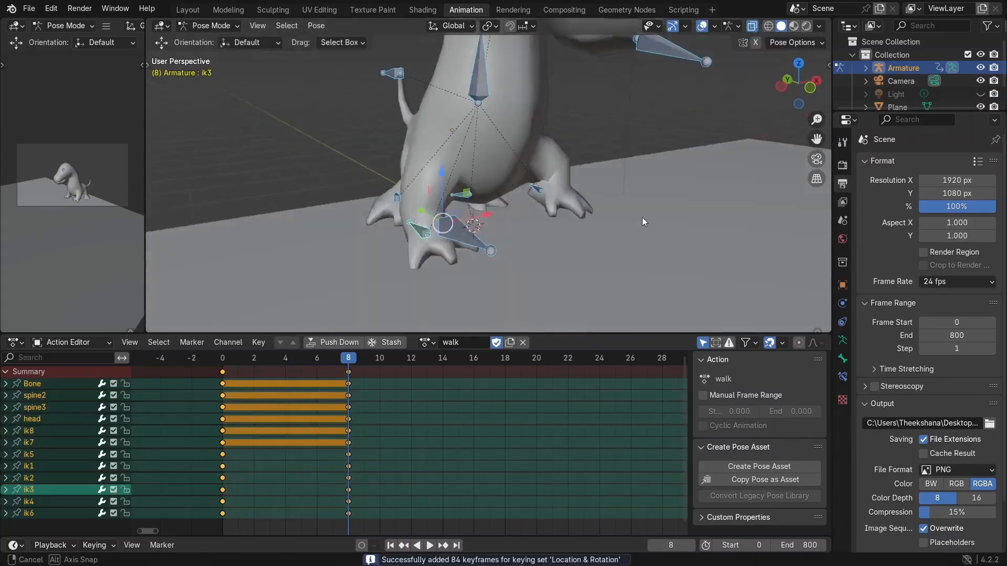
At frame 16, lower the front foot bone ik1 to the ground, moving it backward along Y and adjusting its rotation.
key("KP_3")
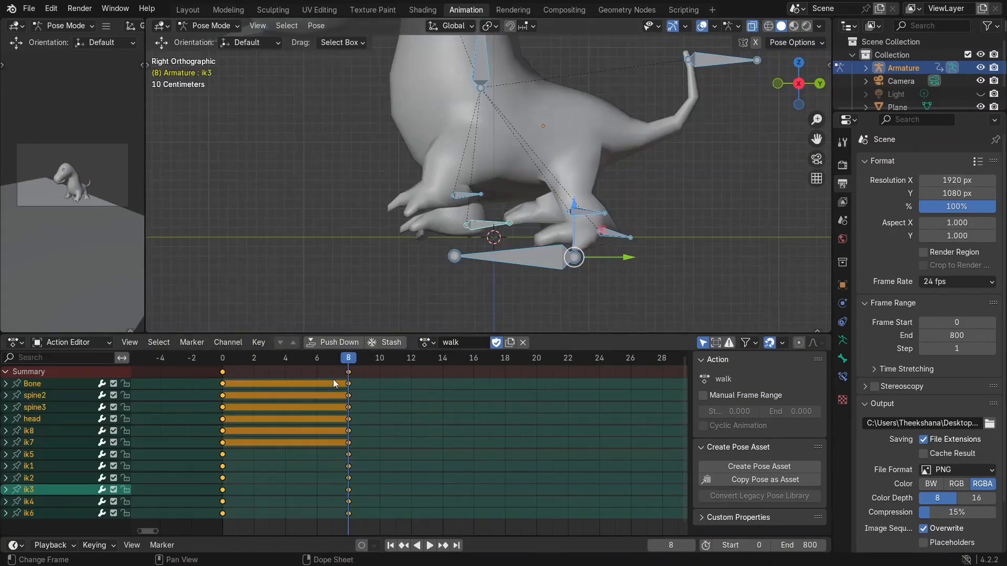
key("space")
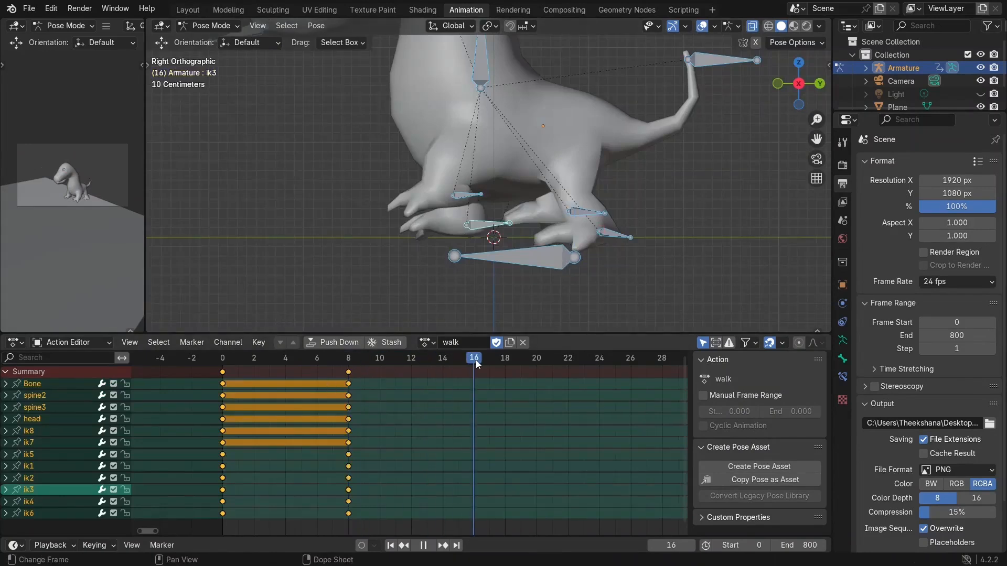
scroll(625, 223, "up", 2)
left_click(464, 201)
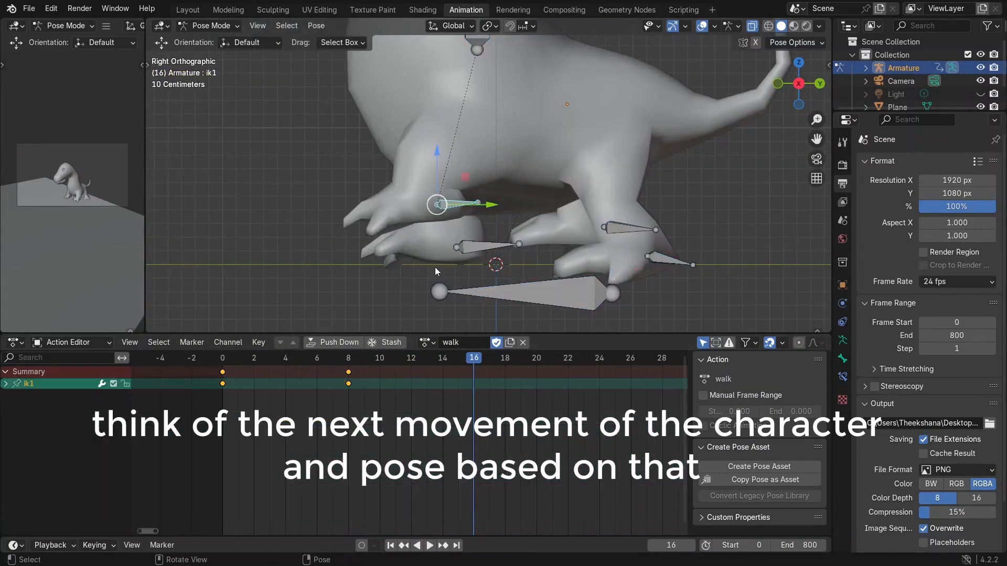
left_click_drag(439, 163, 440, 201)
left_click_drag(486, 243, 527, 244)
left_click_drag(480, 198, 482, 209)
key("r")
left_click(487, 211)
middle_click_drag(550, 215, 574, 222)
Lower the hind foot bone ik4 to the ground and move it backward along Y for the frame 16 pose.
left_click(594, 225)
key("KP_3")
left_click_drag(604, 175, 604, 197)
left_click_drag(657, 249, 674, 249)
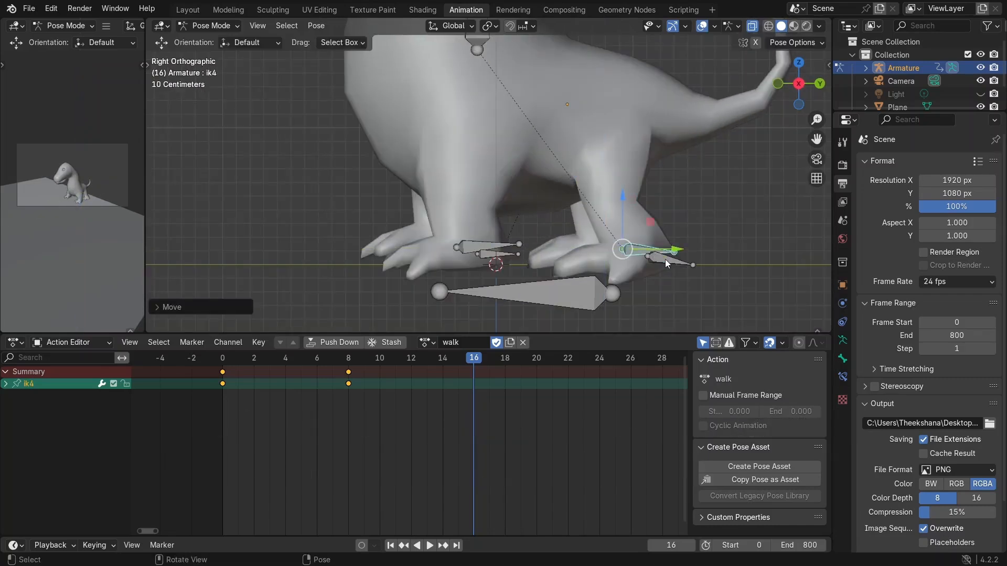
Fine-tune the heights of the hind and front foot control bones for the frame 16 pose.
left_click(662, 259)
left_click(696, 238)
middle_click_drag(728, 236, 661, 235)
left_click(643, 235)
left_click_drag(659, 183, 659, 191)
left_click(504, 231)
middle_click_drag(659, 210, 548, 210)
left_click_drag(549, 197, 549, 203)
Insert keyframes for all bones at frame 16.
middle_click_drag(549, 203, 488, 157)
scroll(488, 157, "down", 4)
left_click(471, 102)
middle_click_drag(479, 108, 592, 149)
key("a")
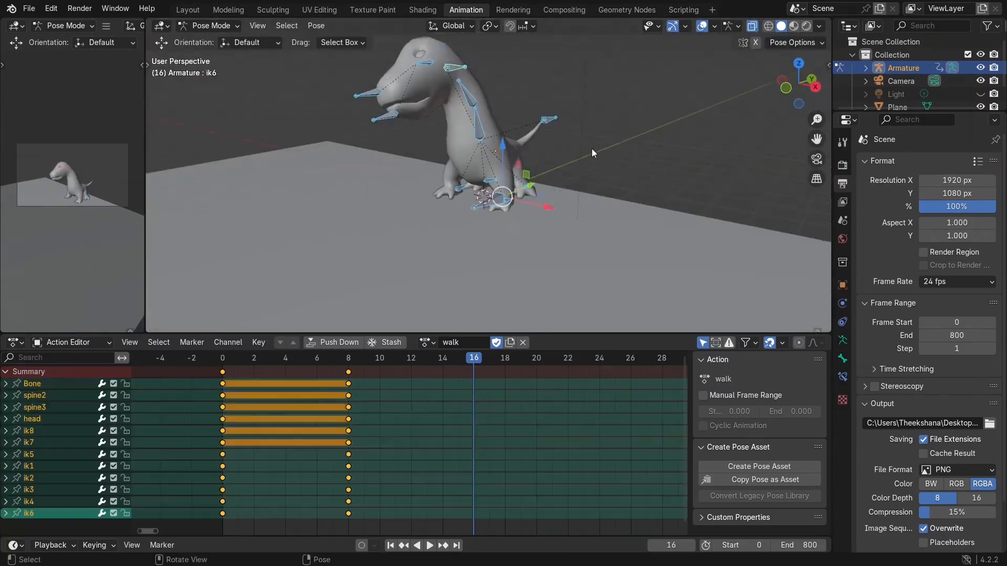
key("i")
At frame 24, raise the near hind foot's control bone ik2 and move it forward along Y.
key("space")
left_click_drag(474, 381, 599, 385)
key("space")
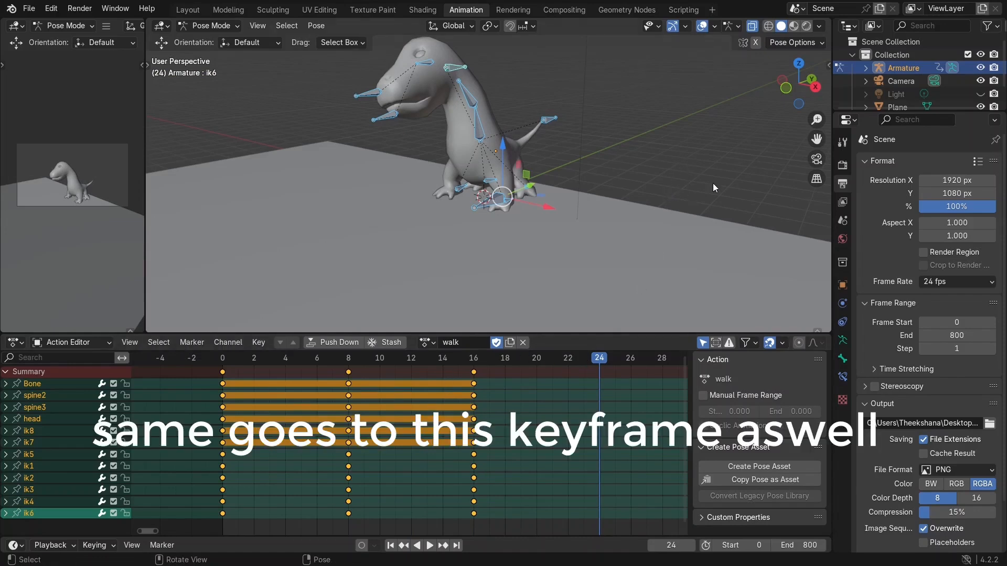
middle_click_drag(712, 184, 605, 183)
scroll(610, 188, "up", 4)
left_click(610, 236)
mouse_move(612, 242)
middle_mouse_down()
mouse_move(610, 231)
mouse_move(612, 245)
middle_mouse_up()
scroll(612, 247, "up", 2)
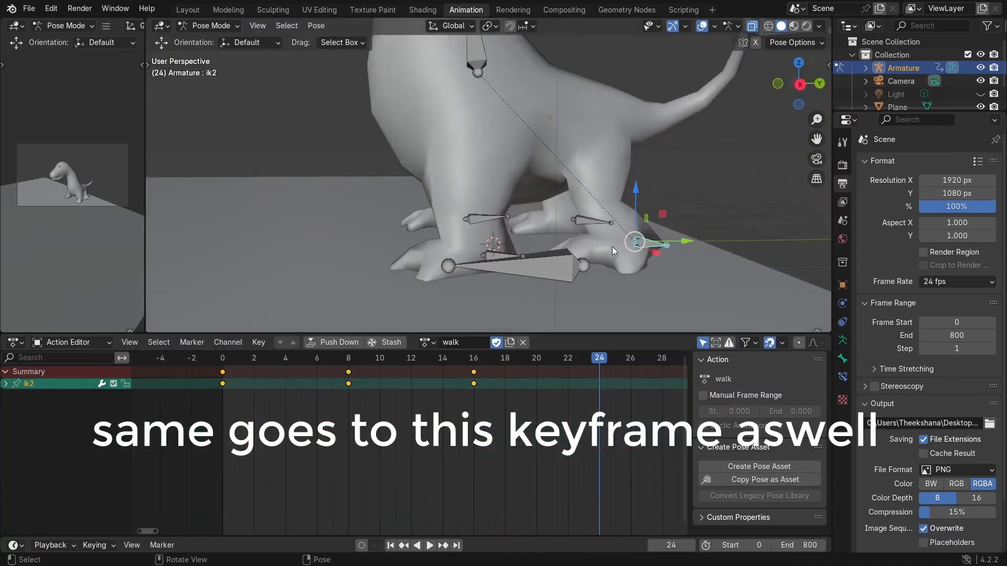
left_click_drag(637, 210, 637, 197)
left_click_drag(683, 228, 648, 228)
Shift the front foot bone ik1 slightly forward along Y and lift the hind foot bone ik2 further along Z.
left_click(498, 255)
left_click_drag(498, 255, 517, 256)
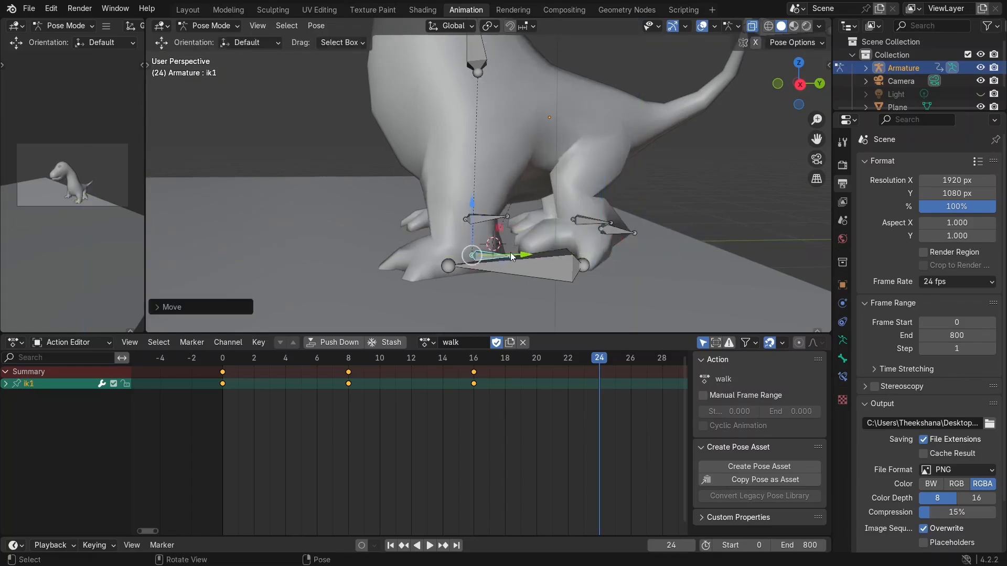
middle_click_drag(524, 209, 576, 210)
left_click(624, 222)
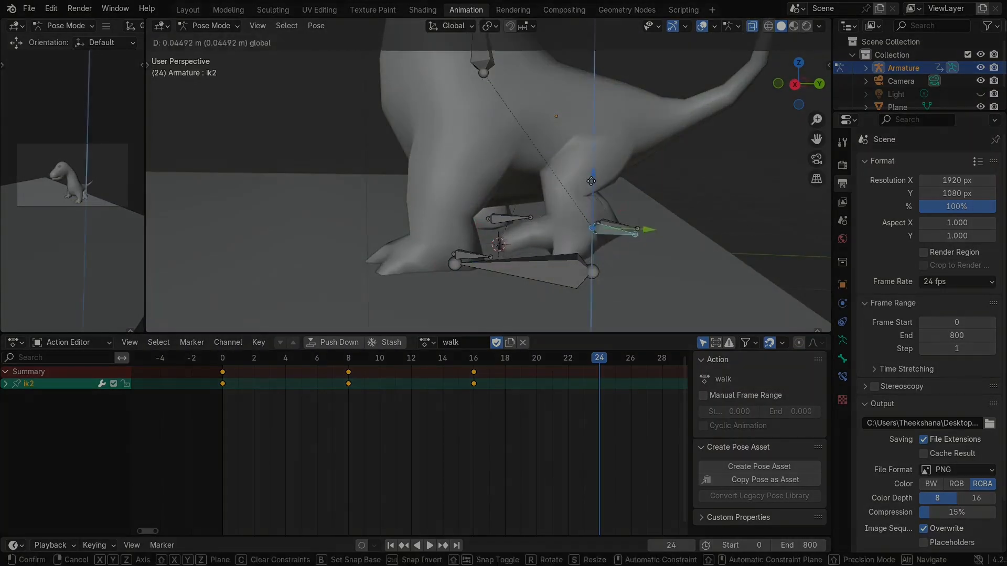
left_click_drag(625, 209, 625, 172)
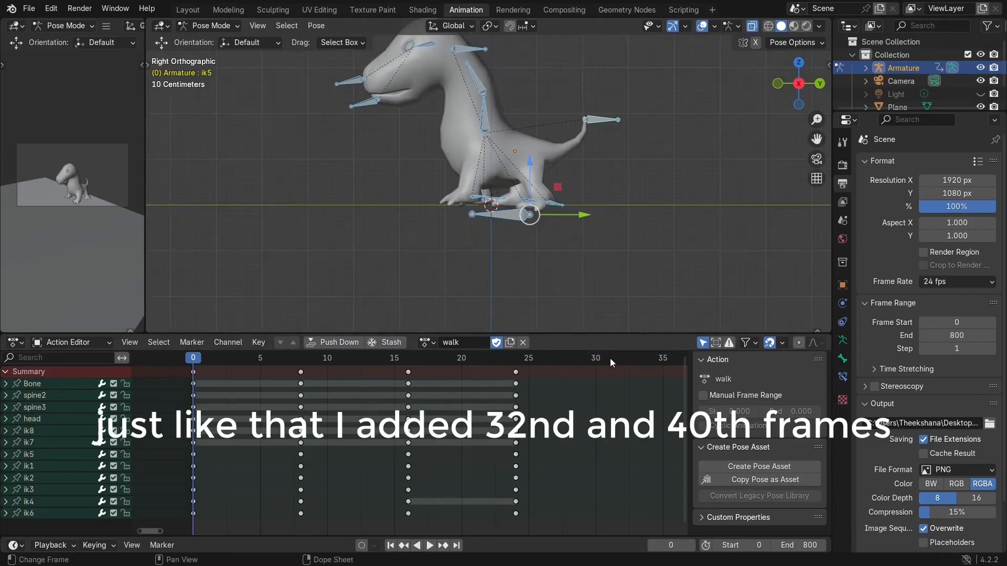
Play and scrub the walk action up to frame 40 to examine the keyed poses.
key("space")
scroll(553, 244, "up", 4)
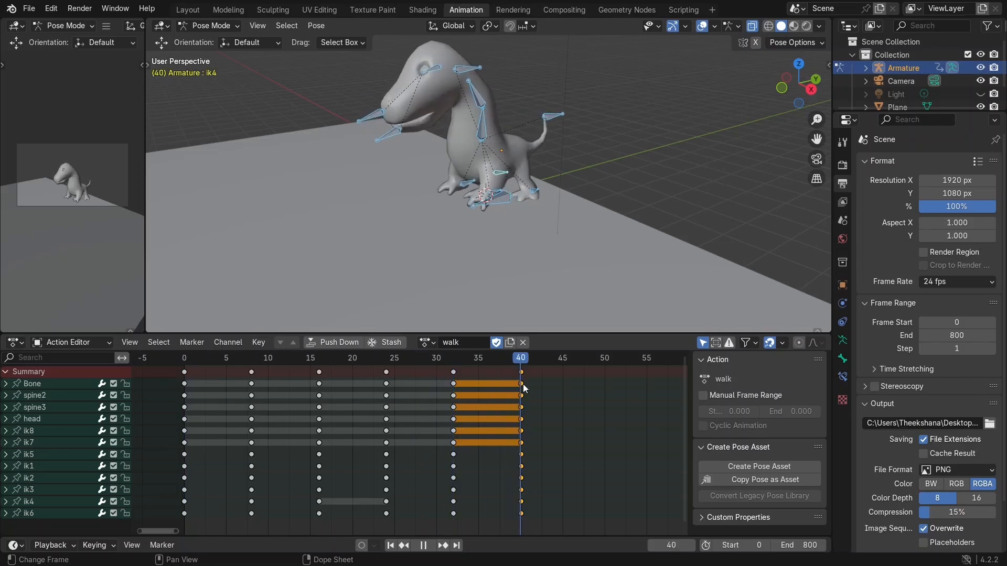
mouse_move(531, 384)
left_mouse_down()
mouse_move(419, 380)
mouse_move(477, 381)
mouse_move(442, 354)
mouse_move(511, 359)
mouse_move(187, 380)
mouse_move(530, 385)
mouse_move(520, 386)
left_mouse_up()
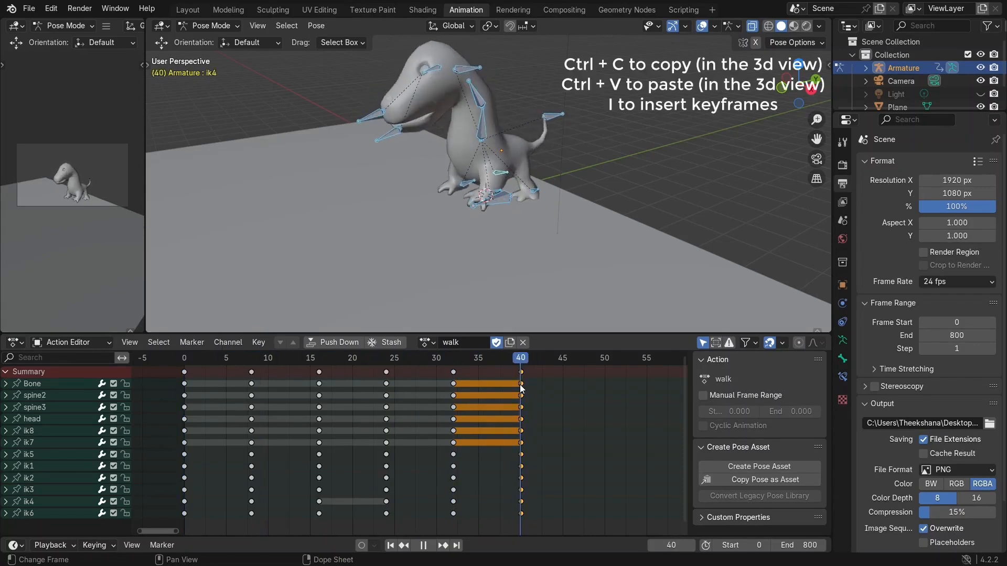
Copy the pose of all bones at frame 16 and paste it onto the rig at frame 48.
left_click(254, 363)
key("space")
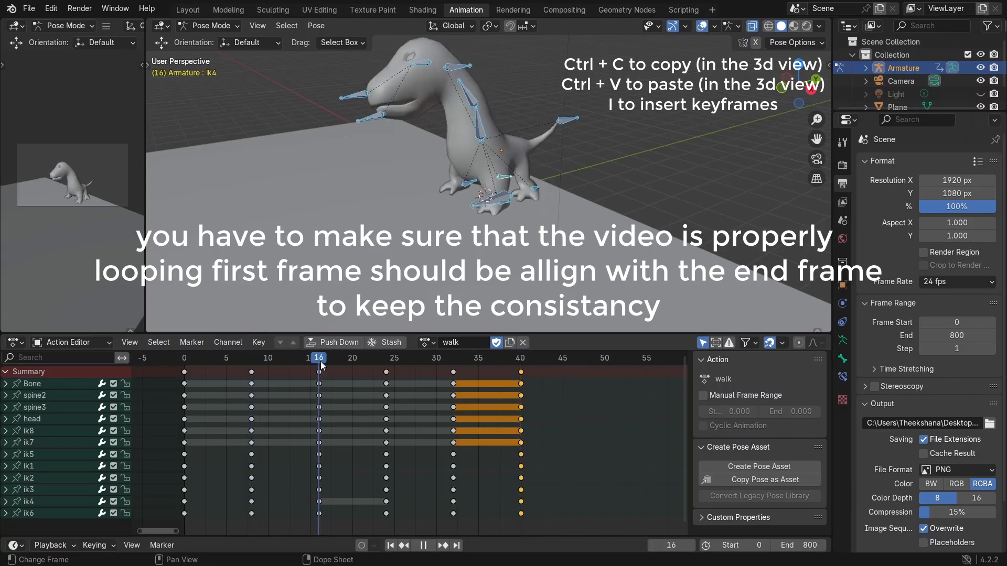
key("ctrl+c")
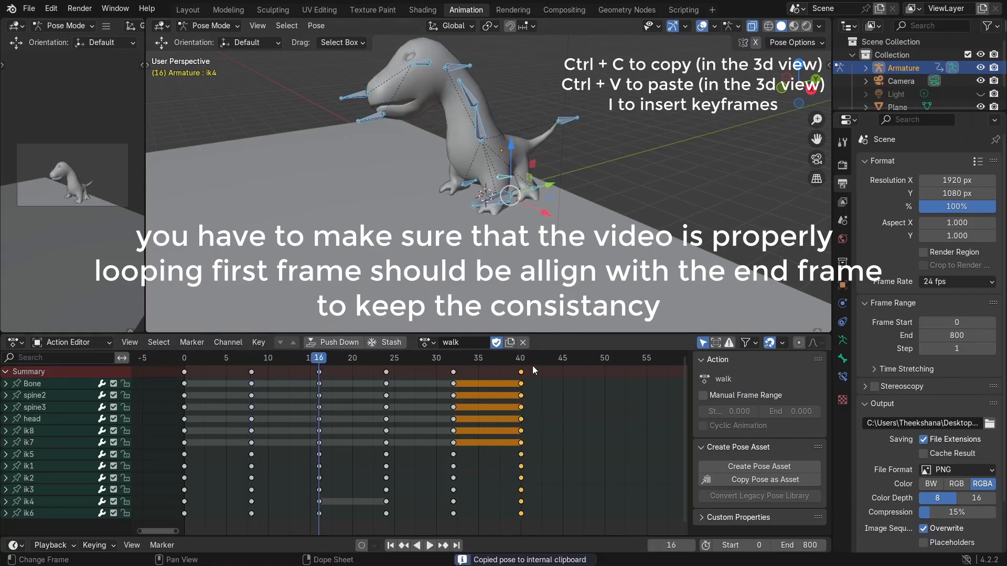
left_click(529, 357)
key("space")
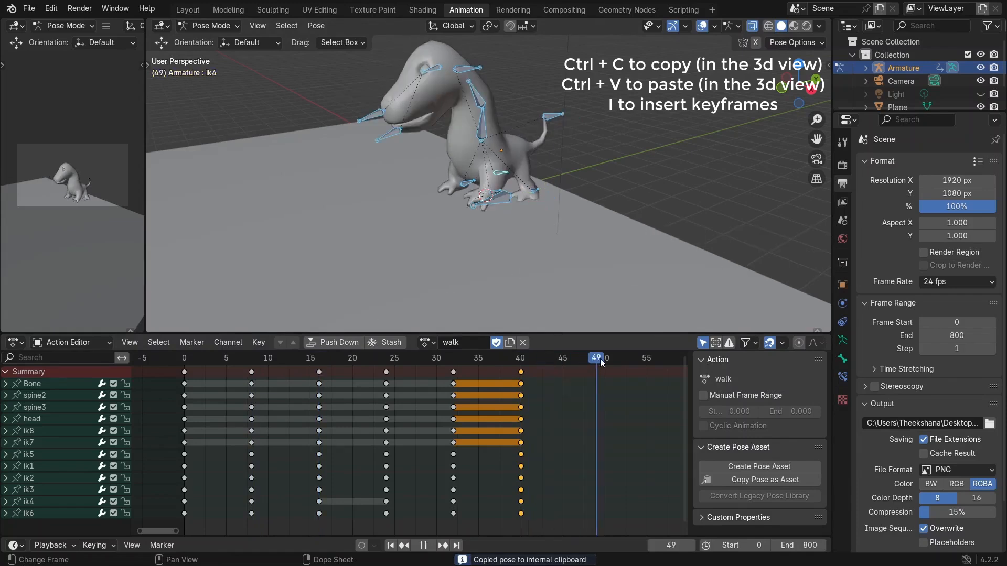
key("space")
left_click(591, 359)
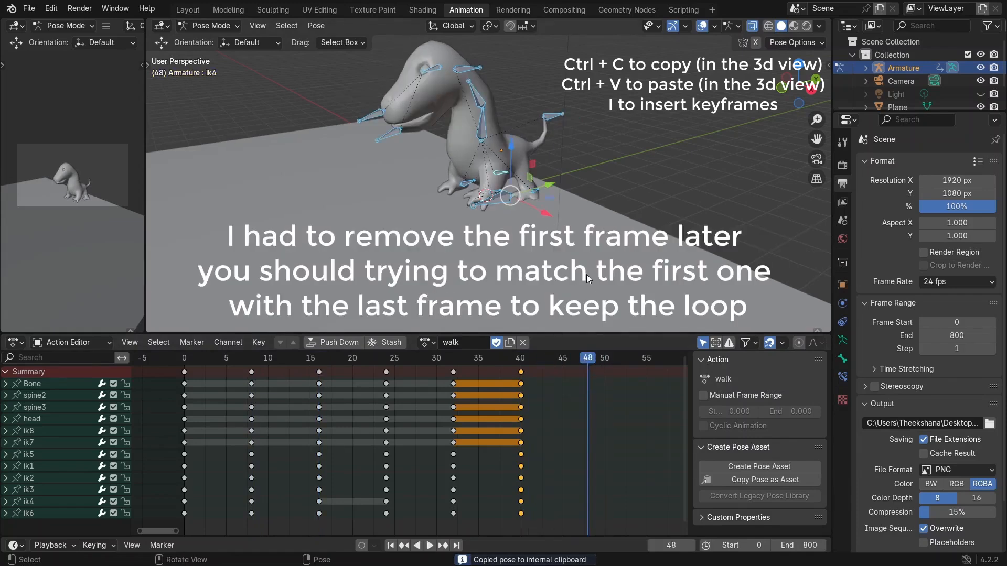
key("ctrl+v")
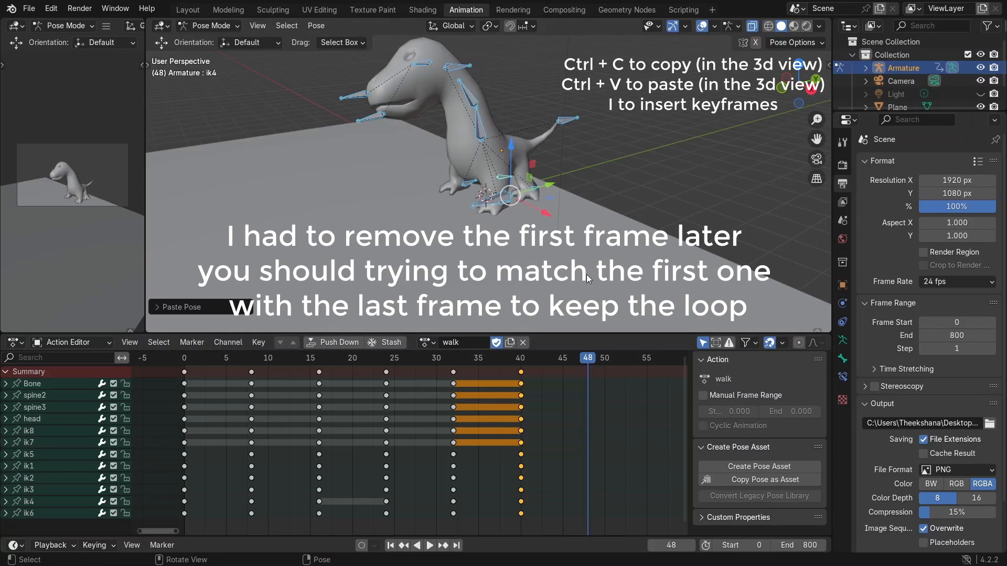
Key the pasted pose at frame 48, and copy the frame 24 pose onto frame 56 with keyframes.
key("i")
left_click_drag(588, 365, 386, 358)
key("ctrl+c")
left_click_drag(516, 362, 586, 362)
key("ctrl+v")
key("i")
Copy the frame 32 pose, paste it onto the rig at frame 64, and insert keyframes.
scroll(527, 419, "down", 3)
scroll(496, 364, "up", 4)
key("ctrl+c")
key("ctrl+v")
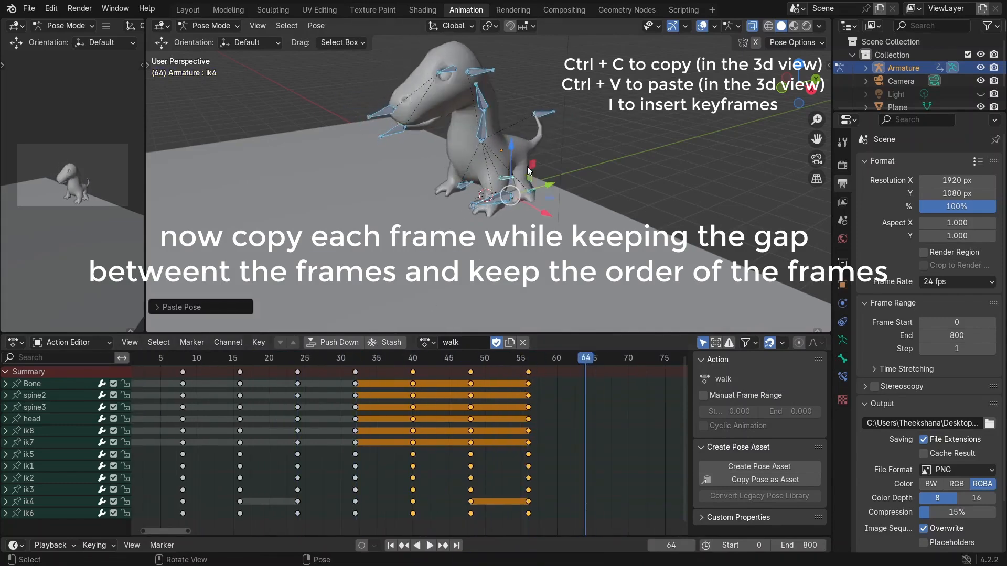
key("i")
Repeat the frame 24 and 32 poses at frames 56 and 64, keying all bones at each frame.
scroll(504, 372, "down", 8)
left_click_drag(393, 376, 505, 368)
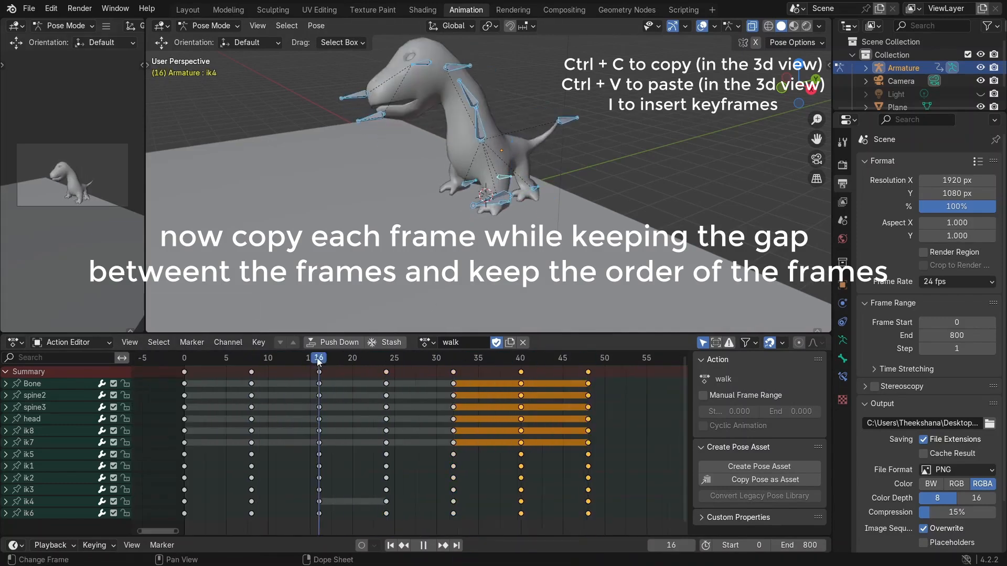
left_click_drag(319, 358, 527, 388)
key("ctrl+c")
scroll(502, 377, "up", 3)
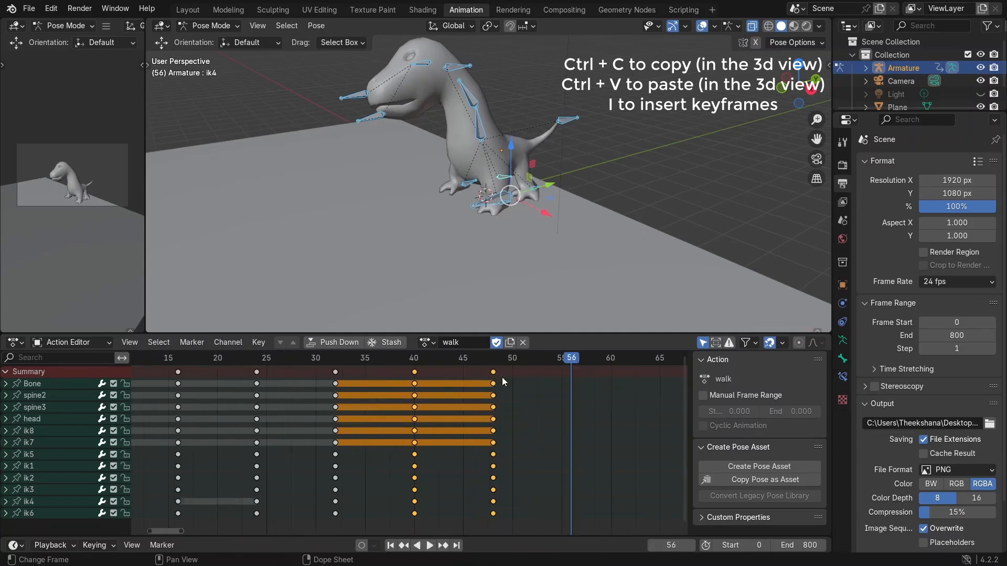
key("ctrl+v")
key("i")
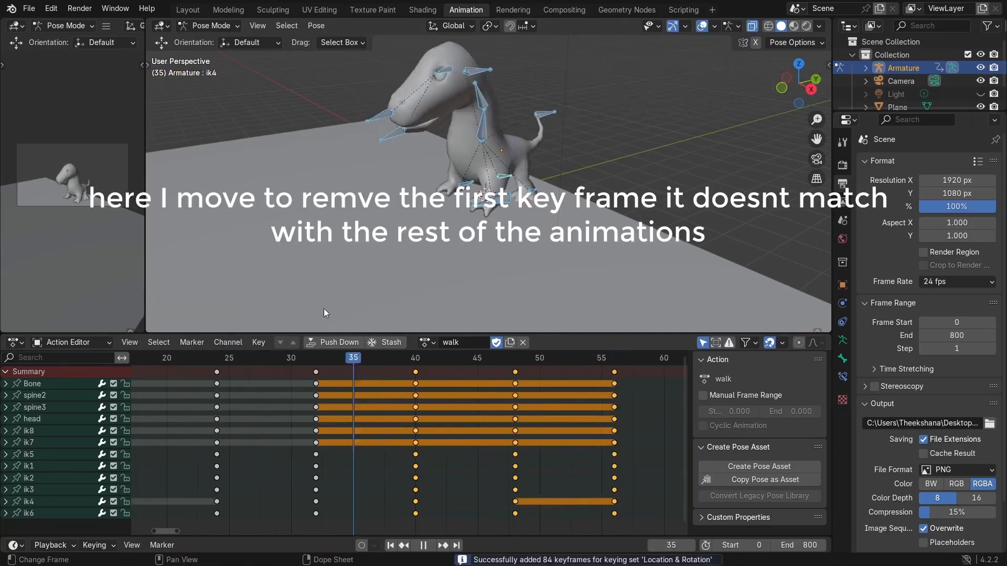
scroll(357, 367, "down", 4)
left_click(373, 362)
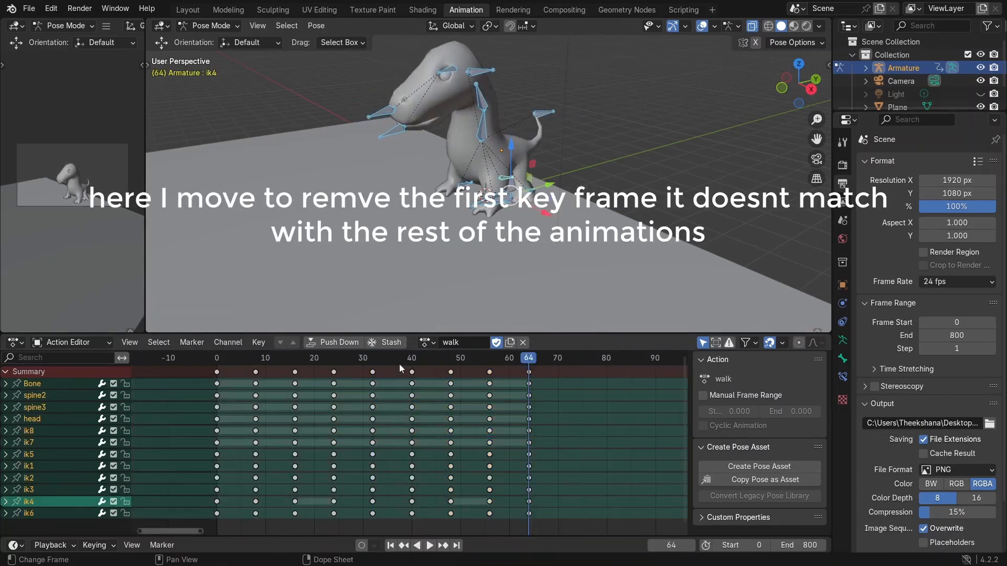
left_click_drag(373, 360, 469, 373)
Enlarge the Action Editor and shift all keyframes of the walk action 8 frames earlier.
scroll(540, 467, "down", 7)
left_click_drag(597, 333, 599, 249)
key("a")
key("g")
left_click(427, 310)
left_click_drag(435, 274, 312, 285)
key("space")
scroll(348, 310, "up", 6)
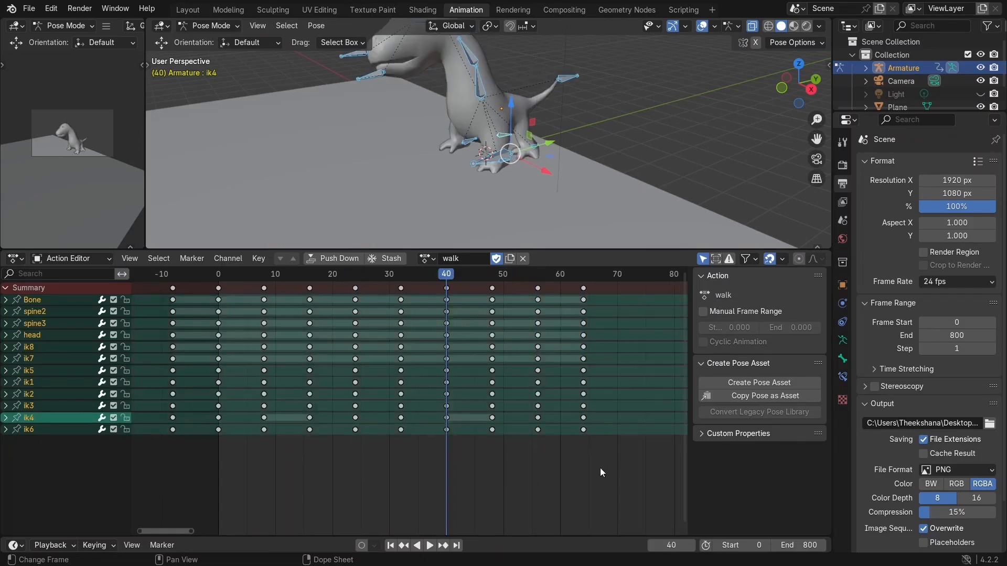
Copy the keyframes of all bones from frames 40 to 64 and paste them starting at frame 72.
left_click_drag(599, 468, 439, 275)
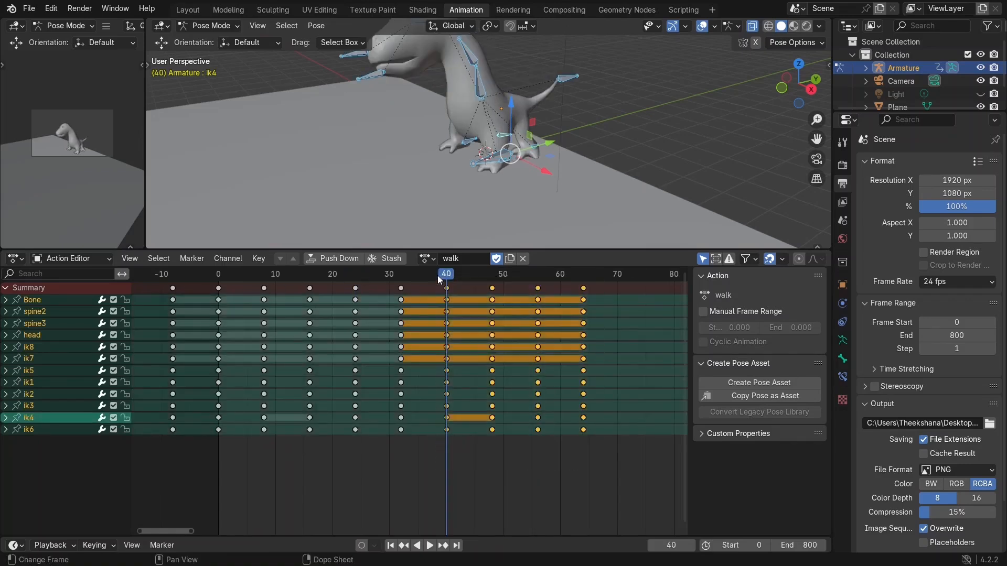
scroll(468, 358, "down", 5)
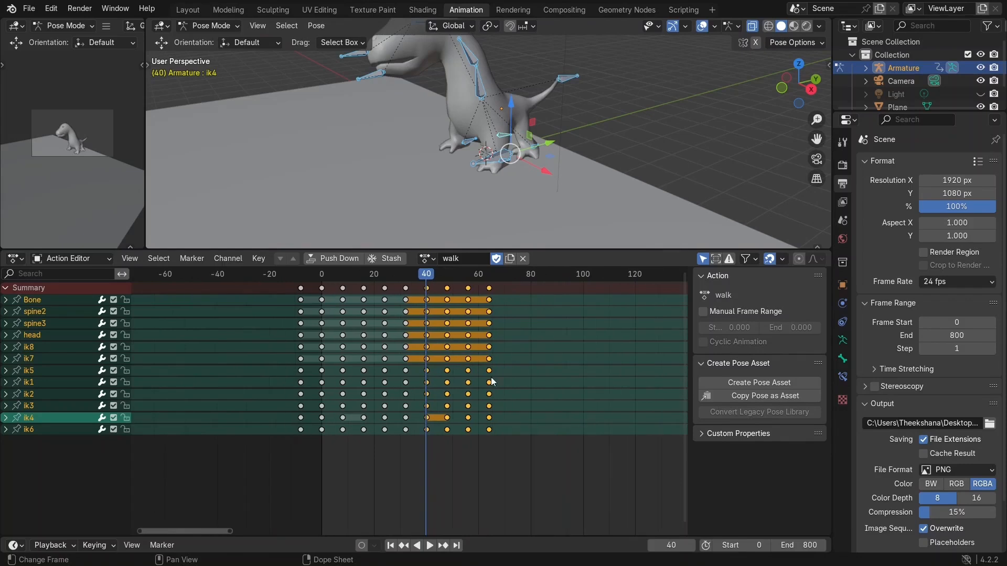
middle_click_drag(491, 376, 381, 373)
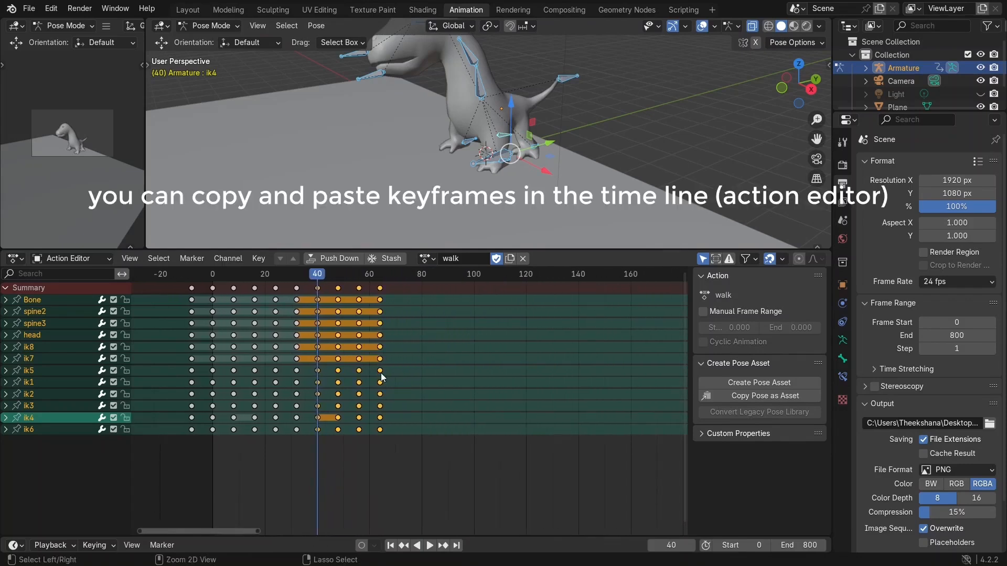
scroll(401, 290, "up", 3)
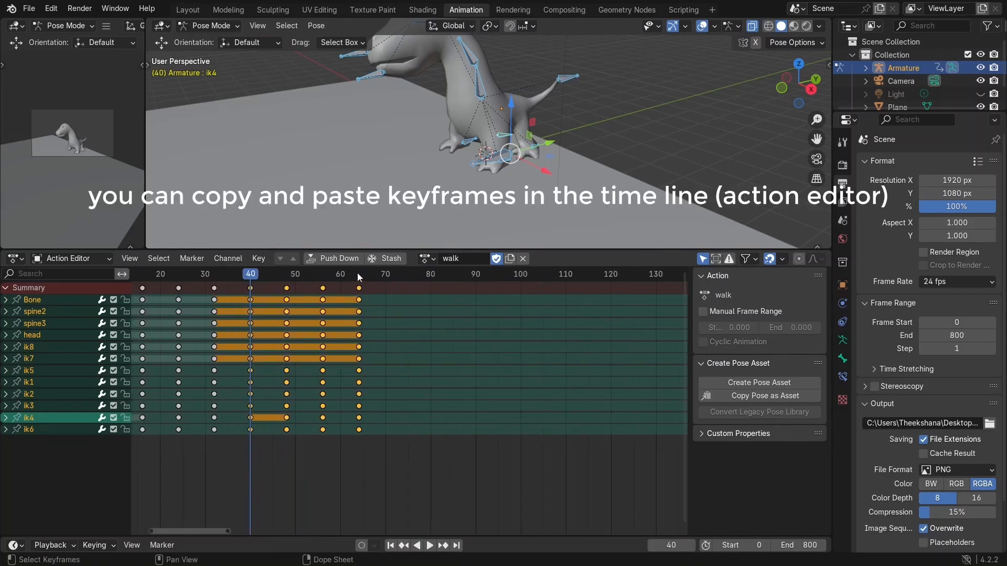
left_click_drag(357, 274, 365, 273)
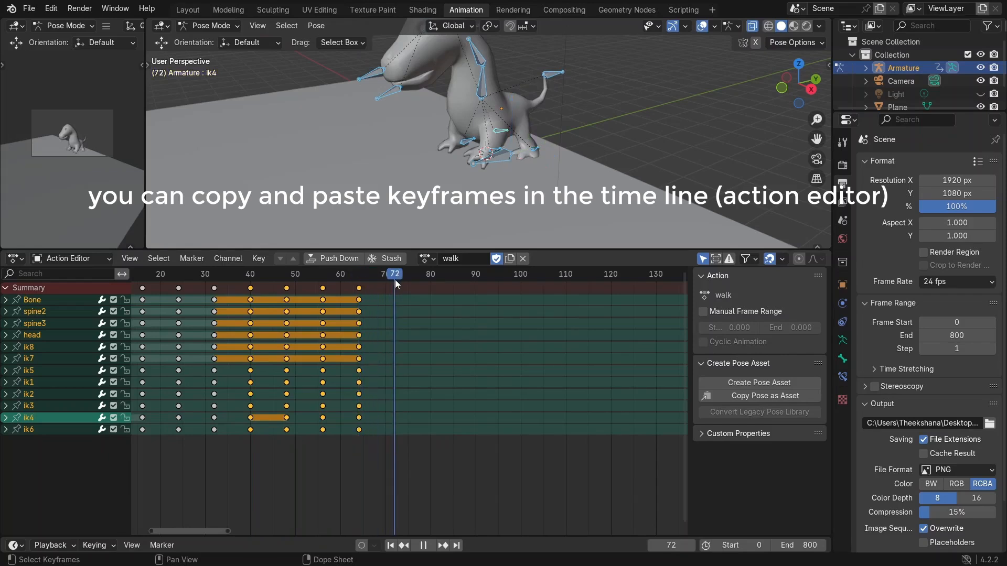
key("ctrl+v")
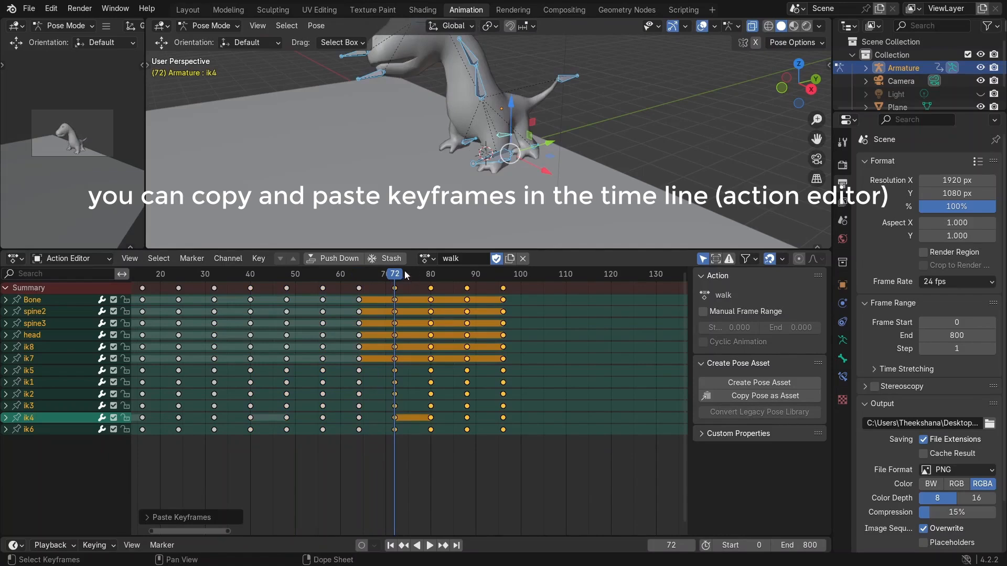
Paste the same block of keyframes again at frame 104 to extend the walk to frame 128.
left_click_drag(406, 274, 462, 348)
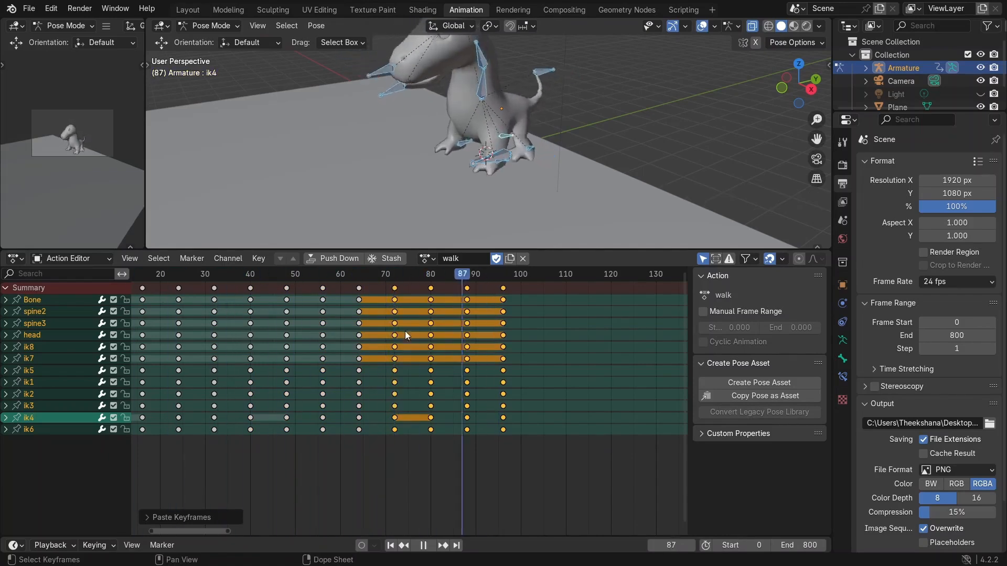
left_click_drag(405, 331, 504, 354)
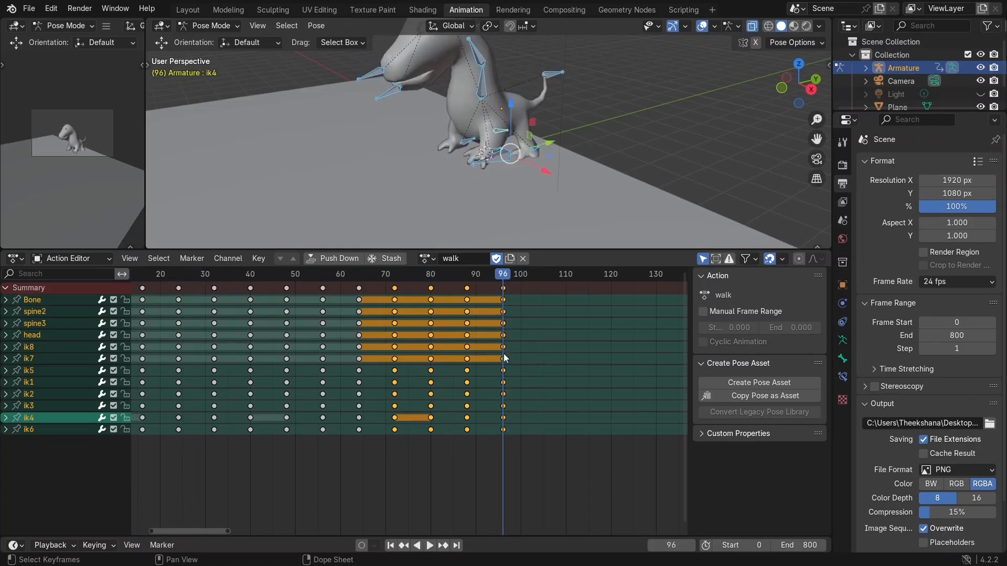
left_click(512, 362)
scroll(512, 363, "up", 8)
middle_click_drag(512, 363, 419, 372)
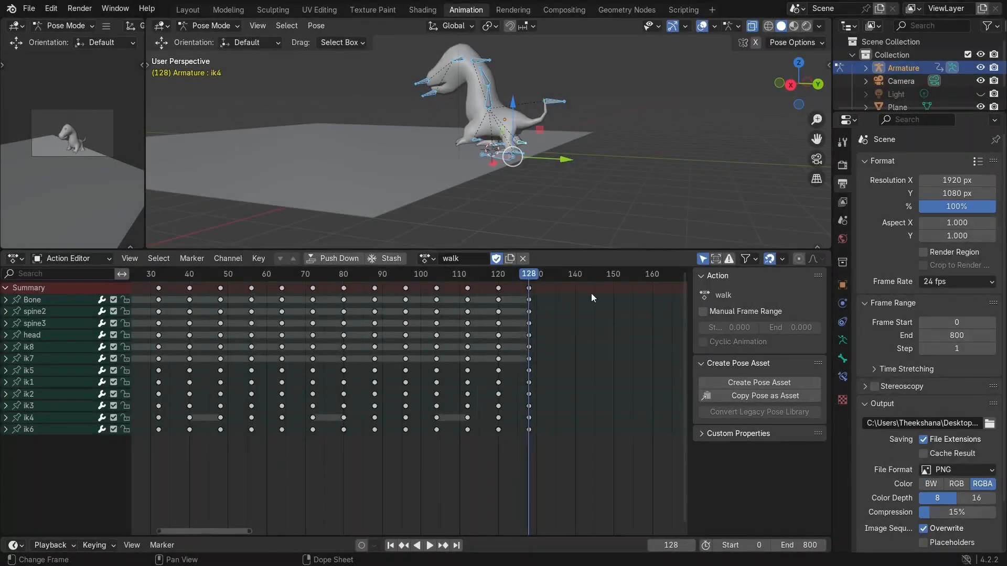
Play and scrub the walk action through frame 128 to examine the repeated cycle.
key("space")
middle_click_drag(599, 314, 356, 379)
scroll(412, 335, "up", 5)
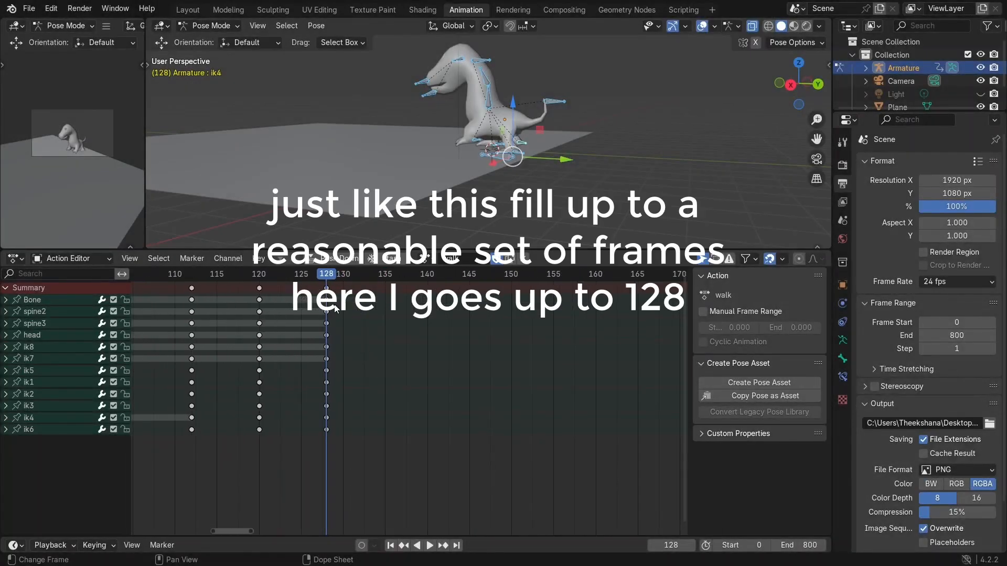
mouse_move(328, 280)
left_mouse_down()
mouse_move(225, 287)
mouse_move(326, 287)
left_mouse_up()
scroll(313, 283, "up", 1)
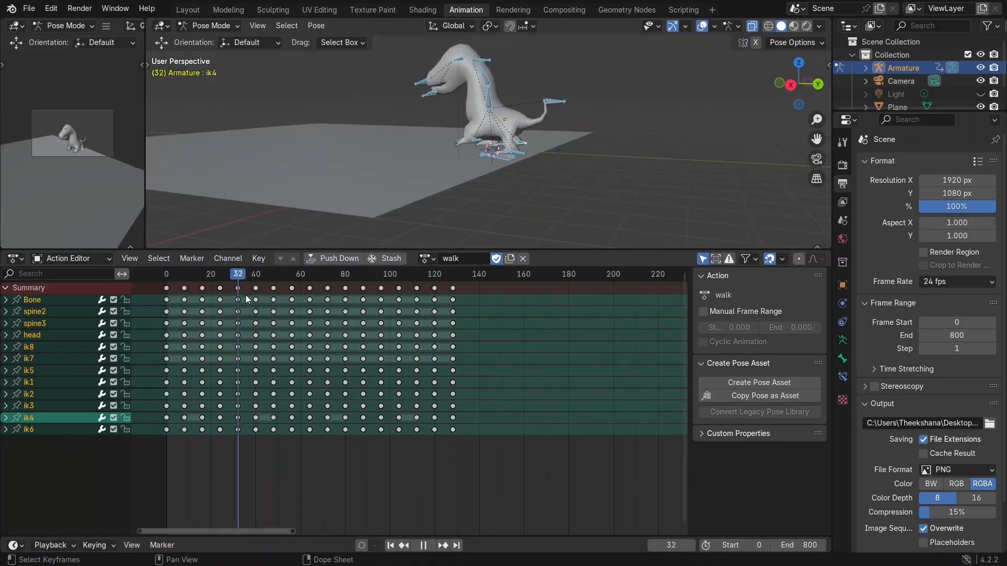
left_click_drag(245, 294, 454, 291)
key("space")
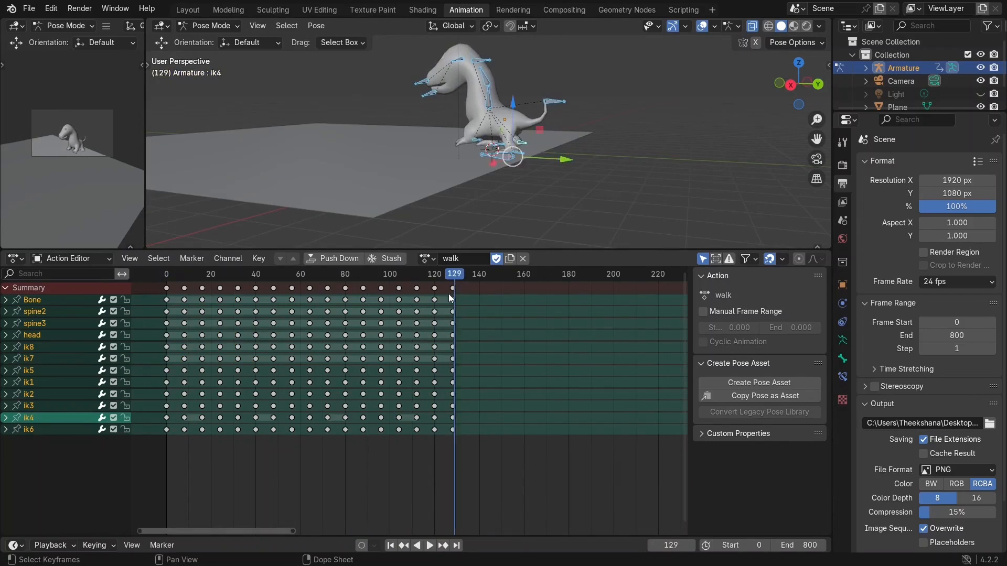
Go to frame 4 and insert keyframes on all displayed bones.
scroll(335, 306, "up", 5)
middle_click_drag(269, 316, 431, 357)
scroll(294, 315, "up", 2)
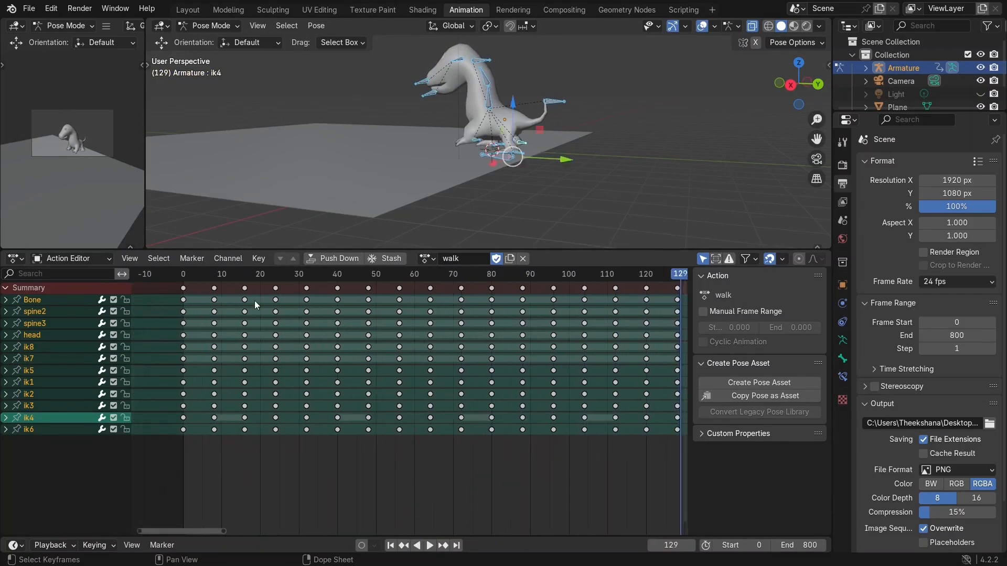
left_click(198, 279)
middle_click_drag(291, 146, 471, 250)
middle_click_drag(480, 204, 615, 111)
left_click(498, 120)
key("a")
key("i")
At frame 36, rotate the spine2 bone by about -21 degrees and key all bones.
left_click(322, 276)
middle_click_drag(367, 173, 467, 185)
left_click(496, 153)
left_click(497, 97)
key("r")
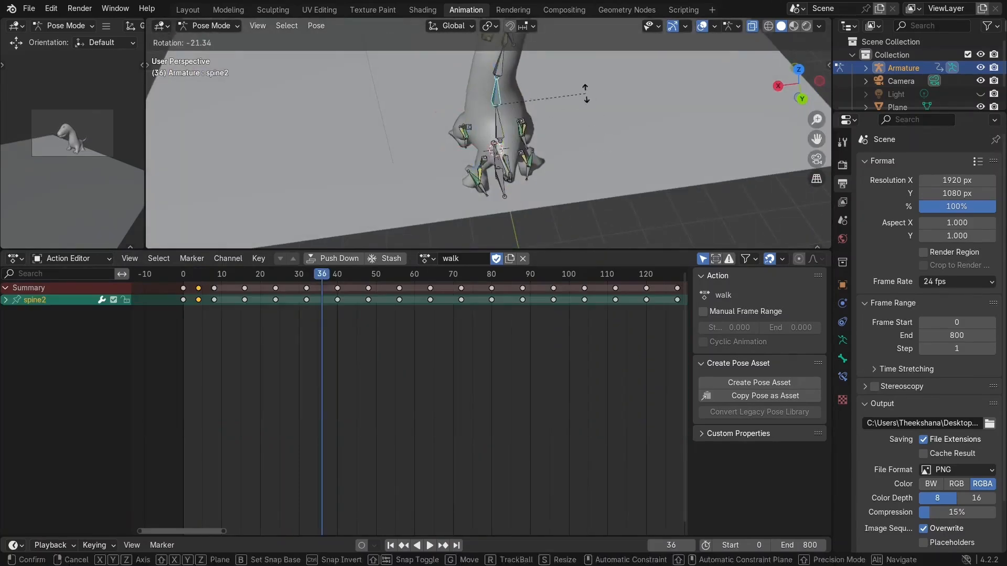
left_click(585, 93)
key("a")
key("i")
At frame 108, move the snout control bone ik8 and insert keyframes on all bones.
left_click_drag(574, 277, 599, 297)
middle_click_drag(580, 110, 367, 115)
left_click(452, 83)
left_click(377, 142)
key("g")
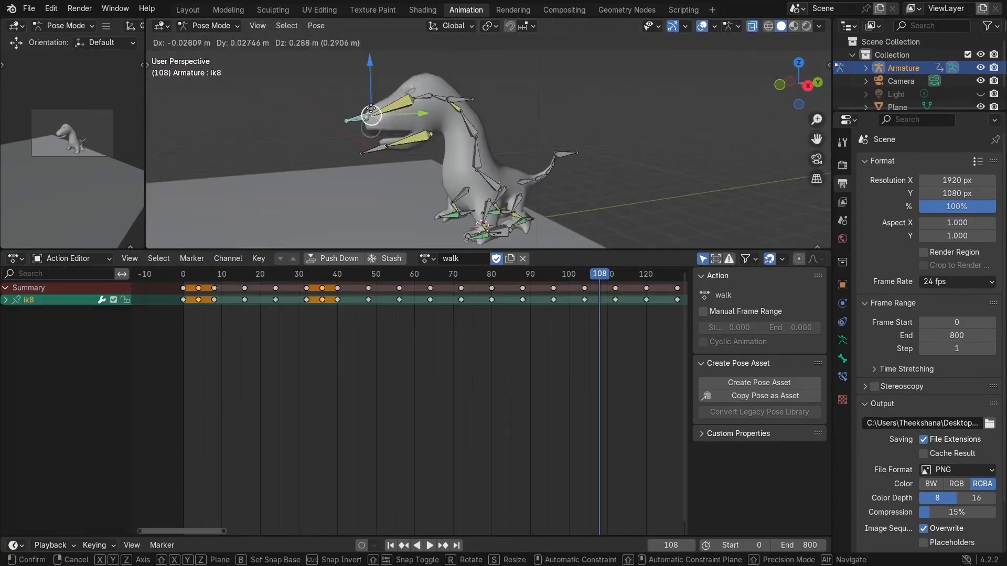
left_click(378, 155)
key("a")
key("i")
middle_click_drag(475, 155, 527, 158)
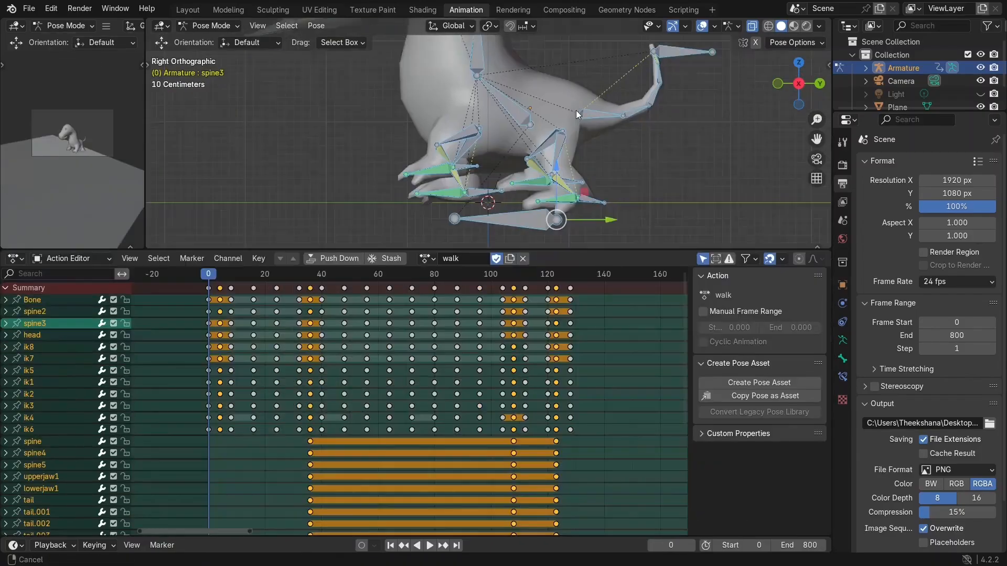
middle_click_drag(576, 110, 580, 144)
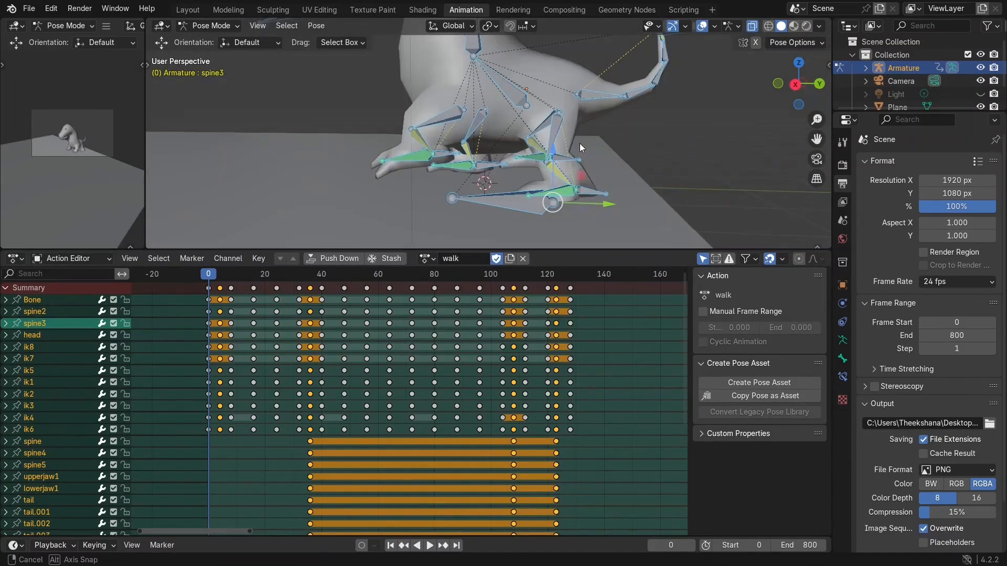
left_click(590, 193)
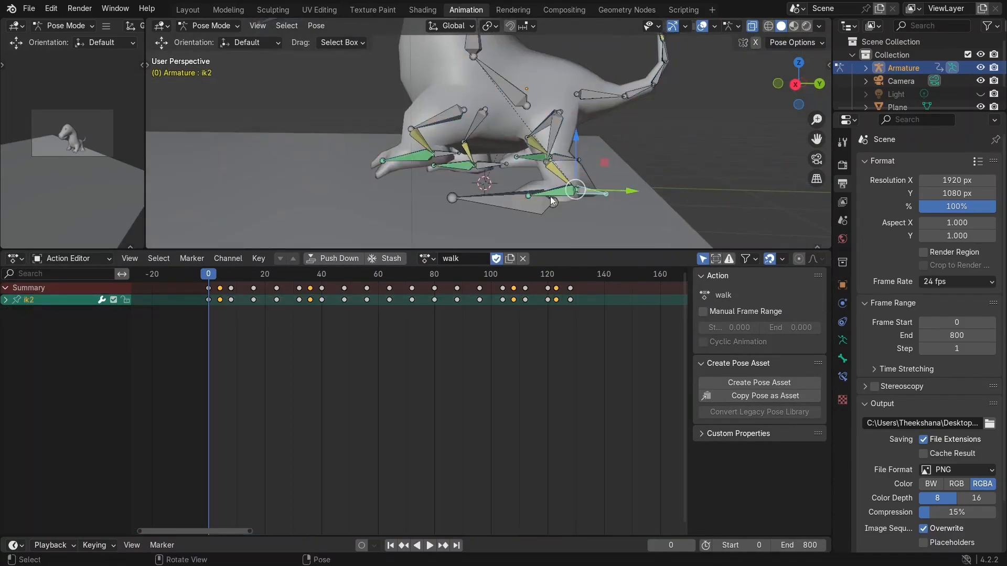
left_click(385, 160)
key("r")
right_click(385, 183)
At frame 83, rotate the tail bone by about -24 degrees and key it.
middle_click_drag(551, 196, 386, 197)
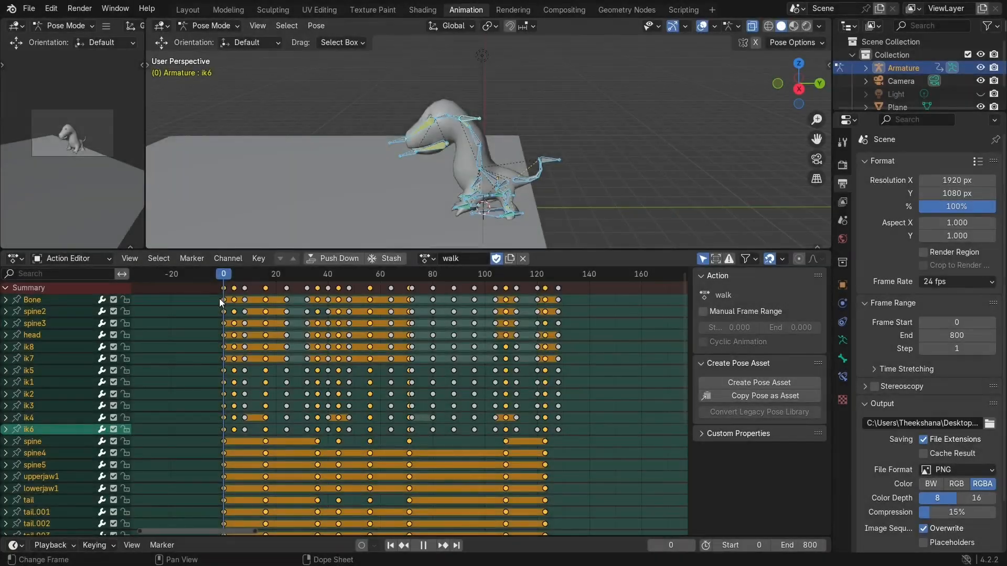
left_click_drag(221, 303, 553, 303)
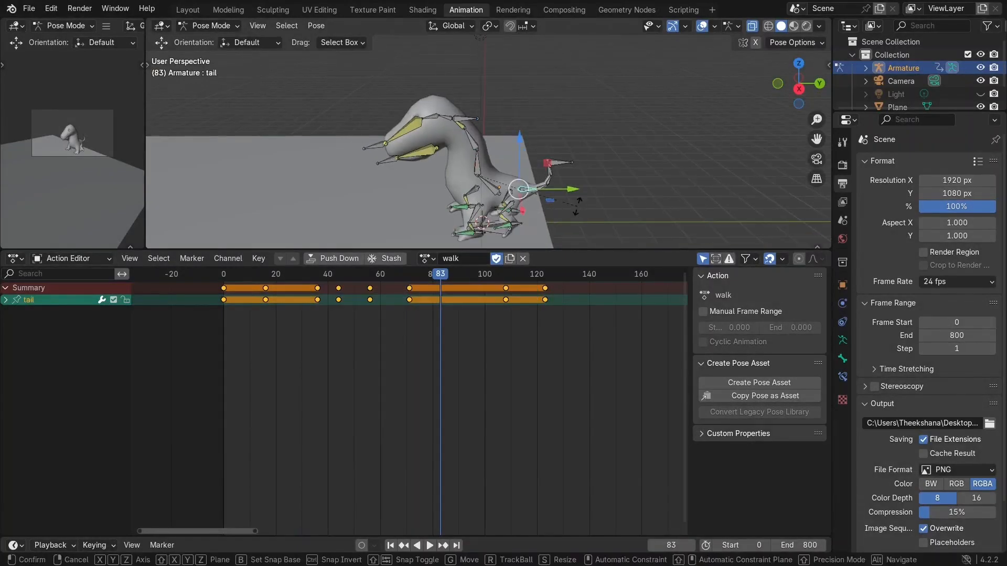
key("r")
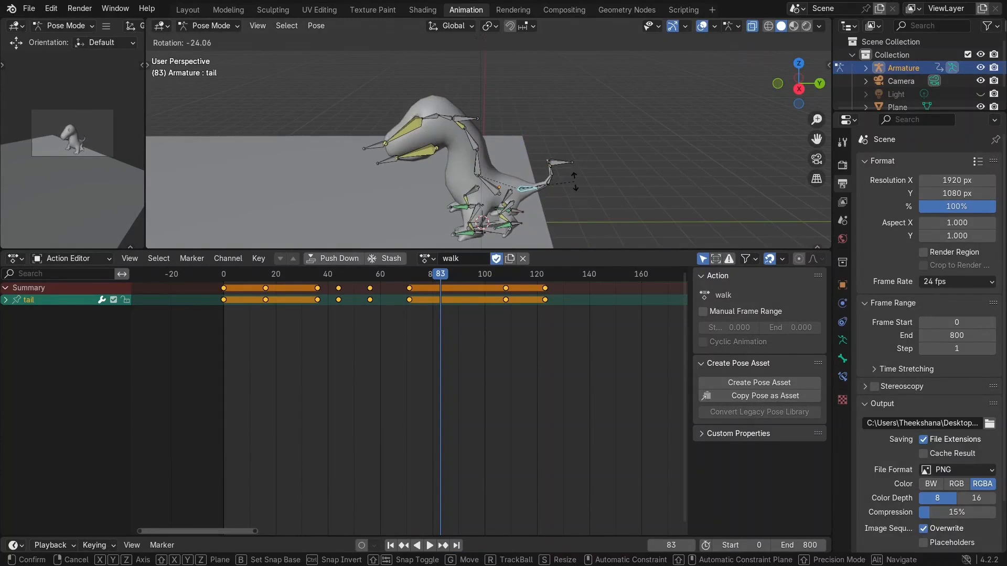
left_click(574, 181)
key("i")
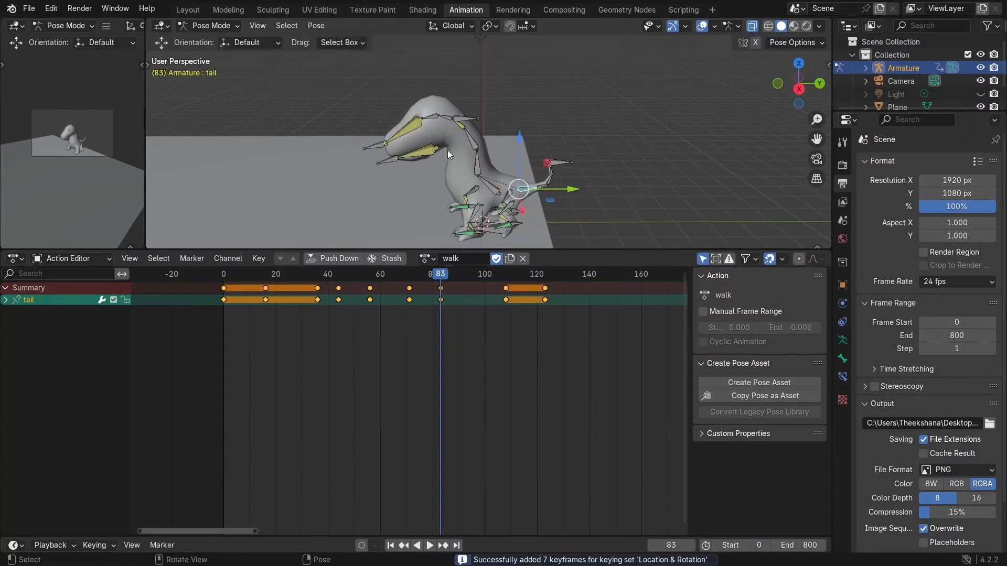
left_click(430, 155)
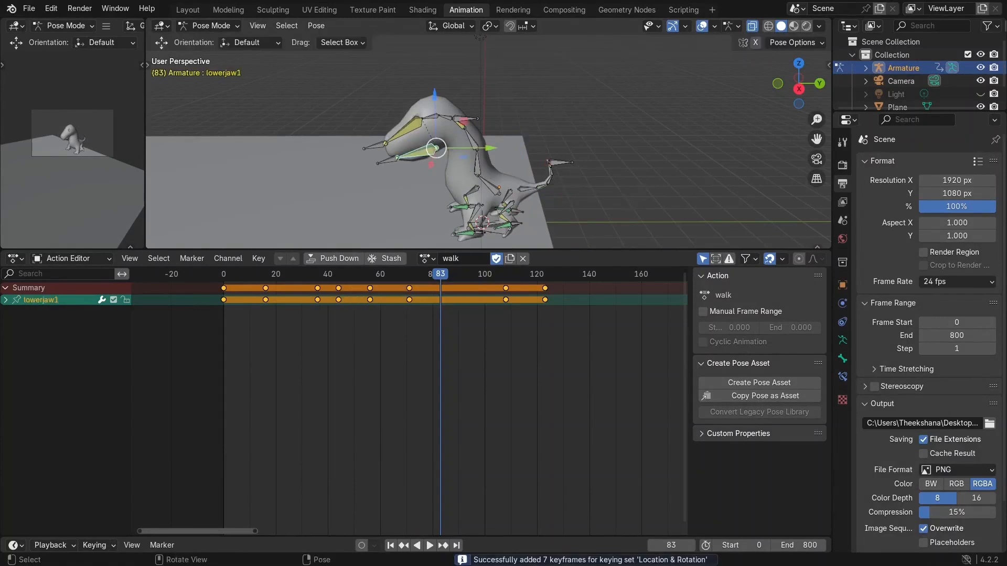
key("r")
right_click(512, 153)
Move the lower jaw control bone ik7 slightly at frame 83 and key it.
left_click(383, 162)
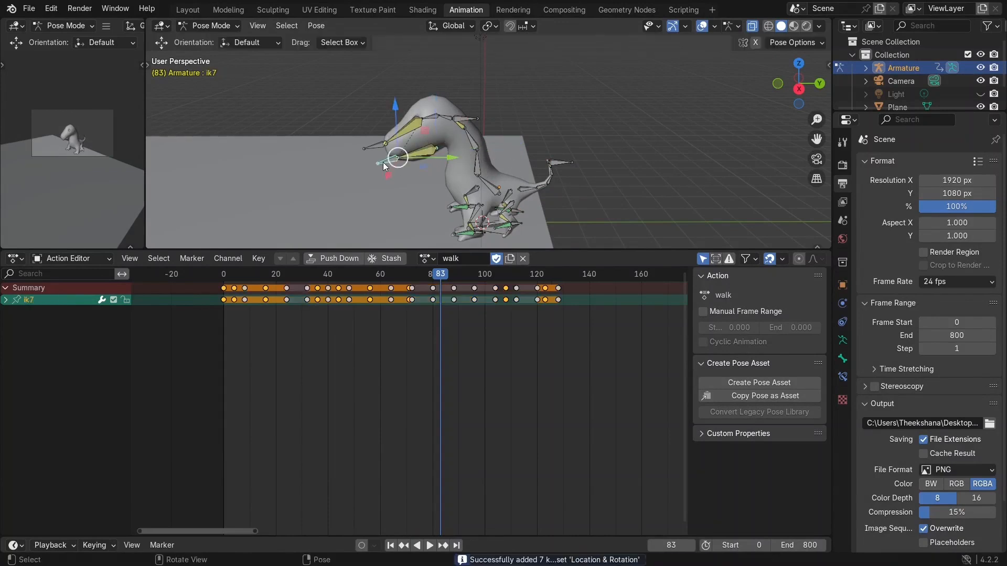
key("g")
left_click(385, 169)
key("i")
Select all bones, copy every keyframe of the walk action and paste the set just after the last keyframe at frame 128.
left_click_drag(442, 275, 544, 295)
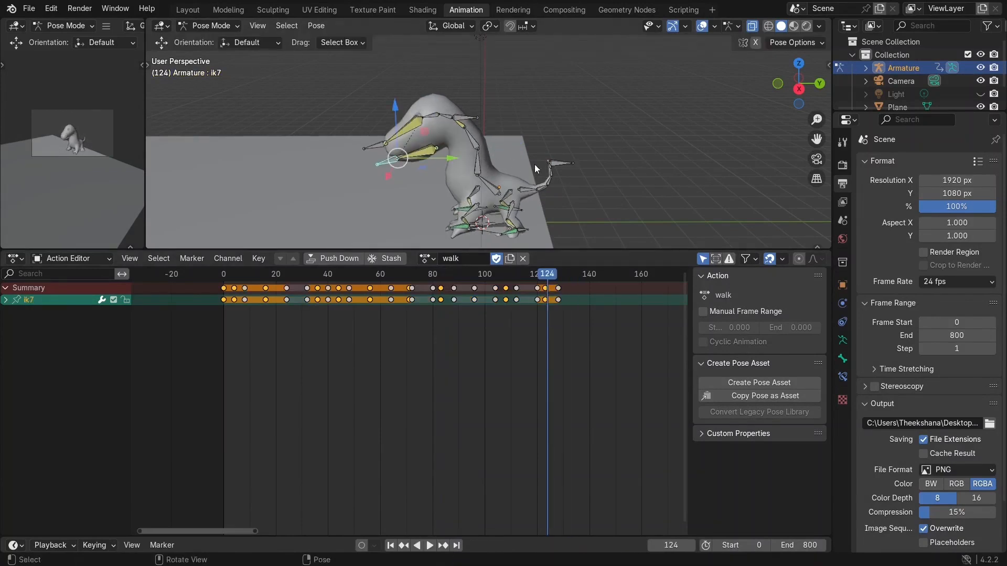
key("a")
key("space")
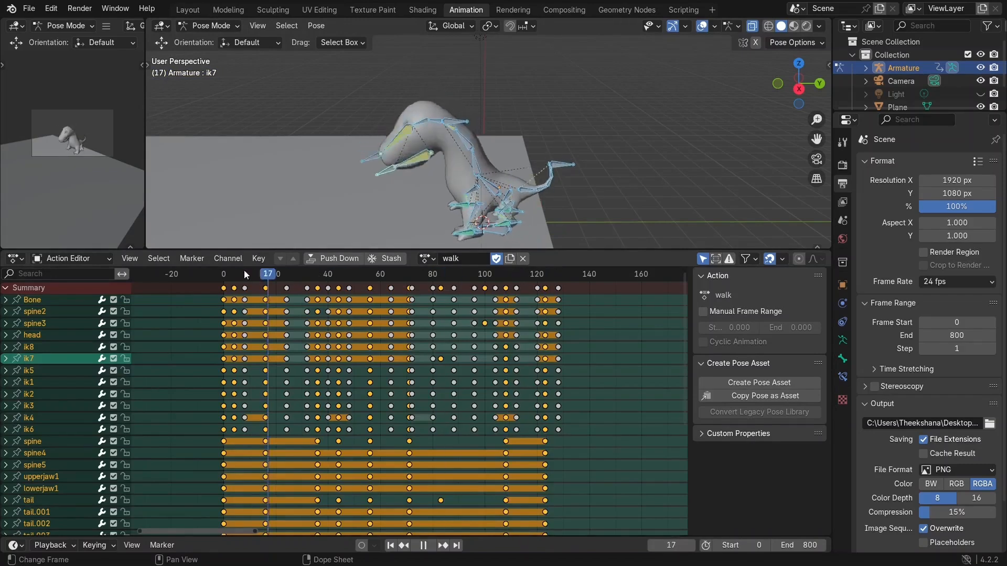
key("ctrl+space")
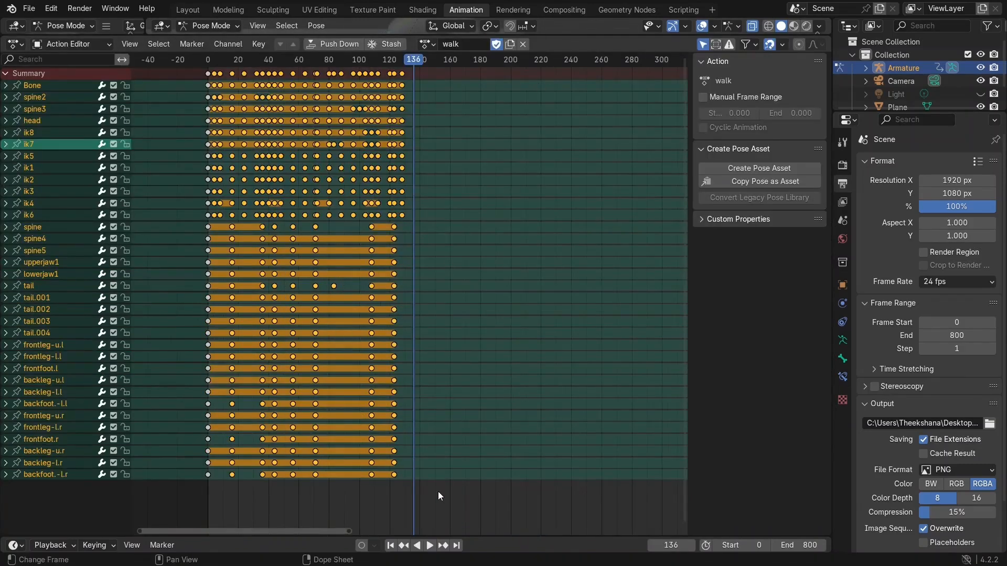
left_click_drag(438, 506, 210, 49)
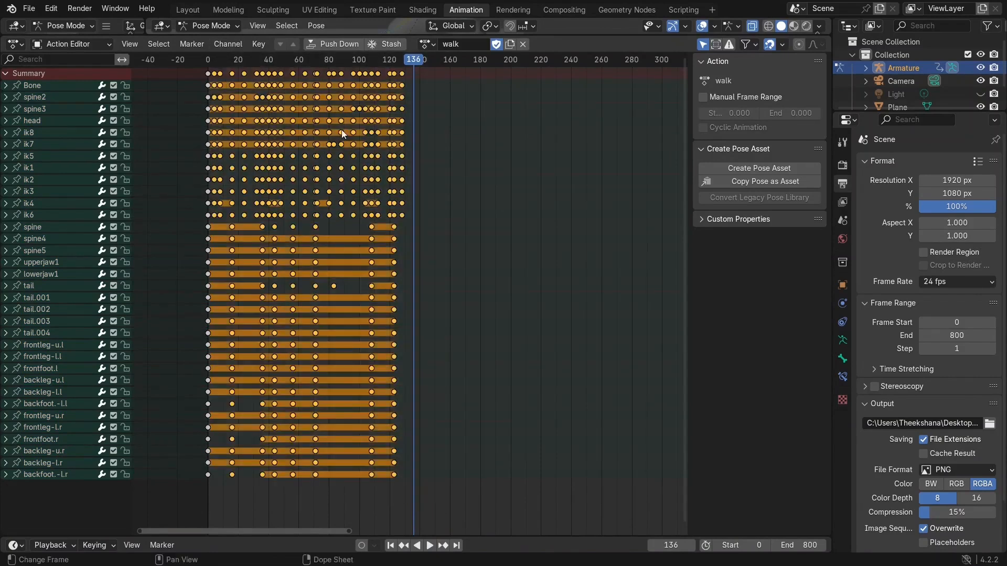
middle_click_drag(343, 133, 335, 222)
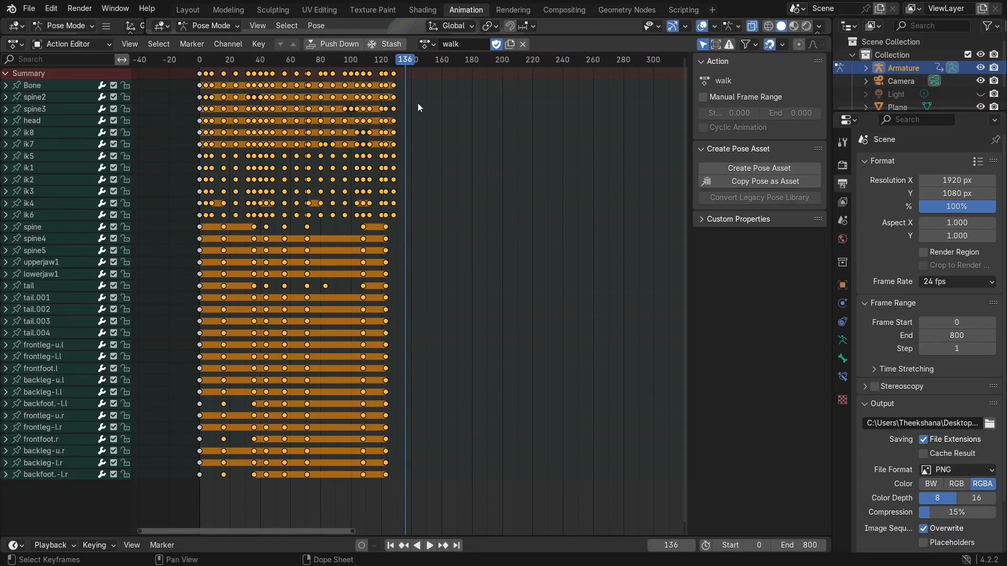
mouse_move(410, 61)
left_mouse_down()
mouse_move(394, 62)
mouse_move(404, 65)
left_mouse_up()
key("ctrl+v")
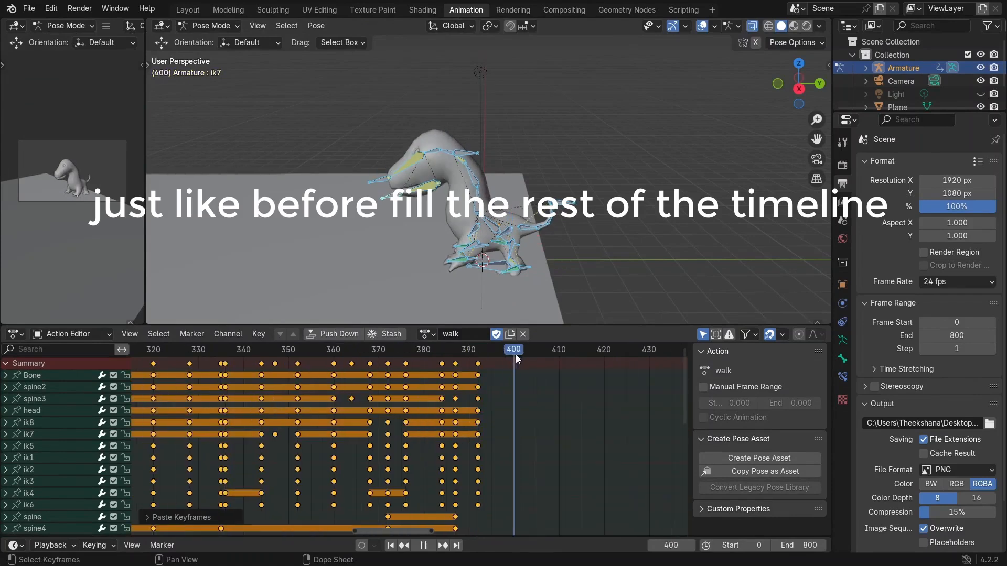
Paste further copies of the walk cycle keyframes after frame 392 and at frame 532.
left_click_drag(515, 354, 460, 354)
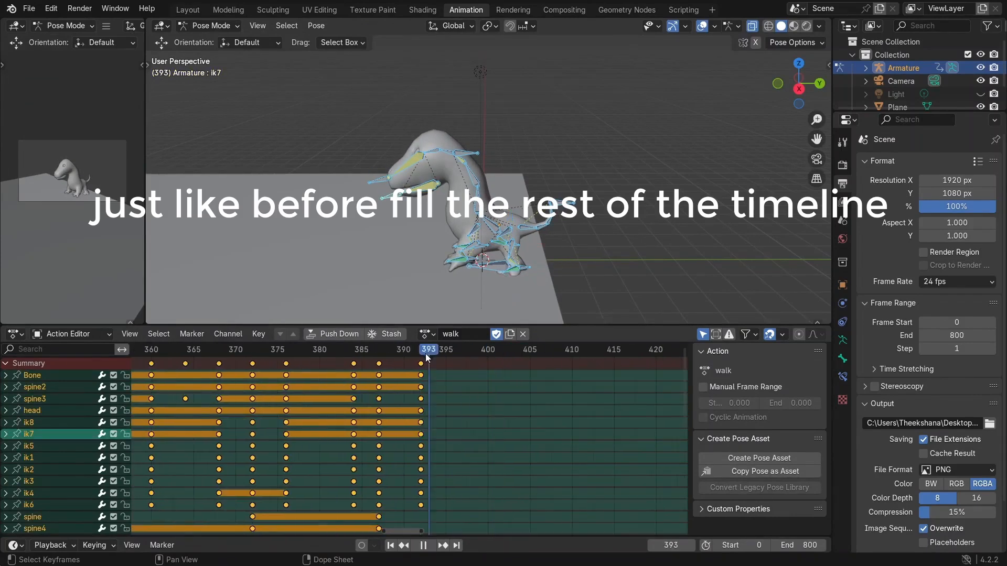
key("ctrl+v")
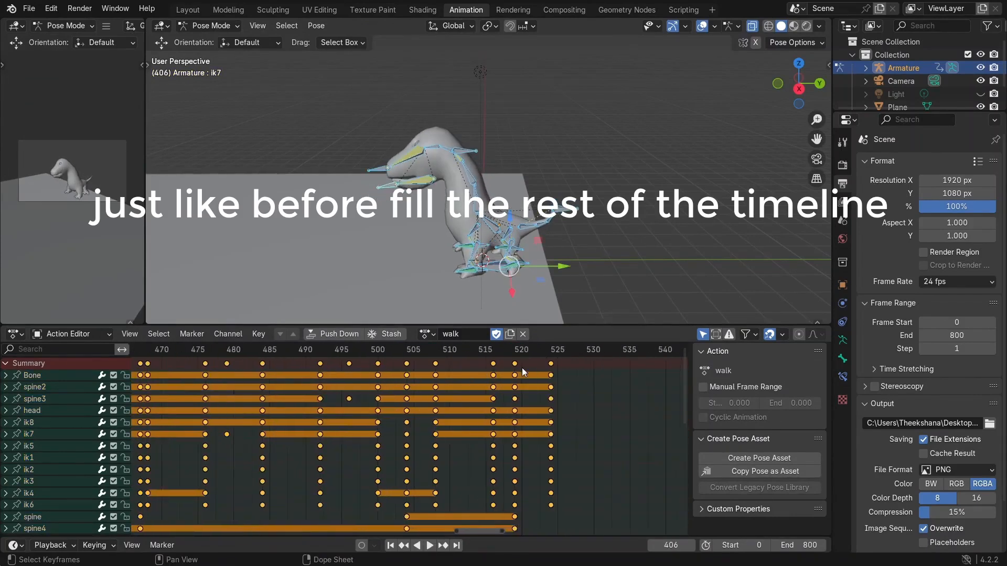
key("ctrl+v")
scroll(566, 383, "down", 13)
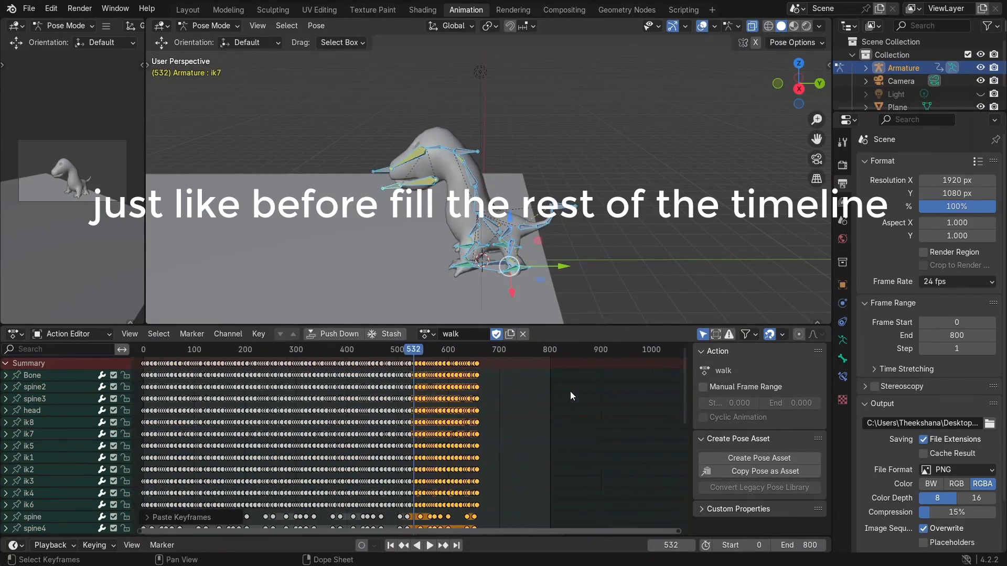
Copy all the accumulated keyframes of every bone and paste them at frame 664 to fill the timeline past frame 800.
left_click_drag(498, 525, 149, 59)
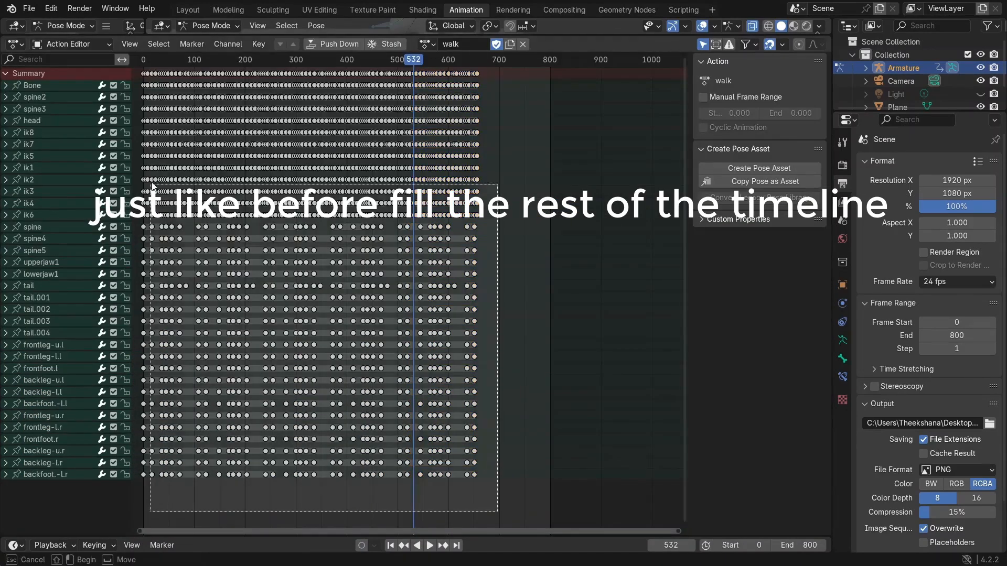
middle_click_drag(177, 262, 269, 272)
scroll(269, 273, "up", 5)
scroll(366, 301, "down", 20, "ctrl")
scroll(513, 266, "down", 13)
left_click(512, 265)
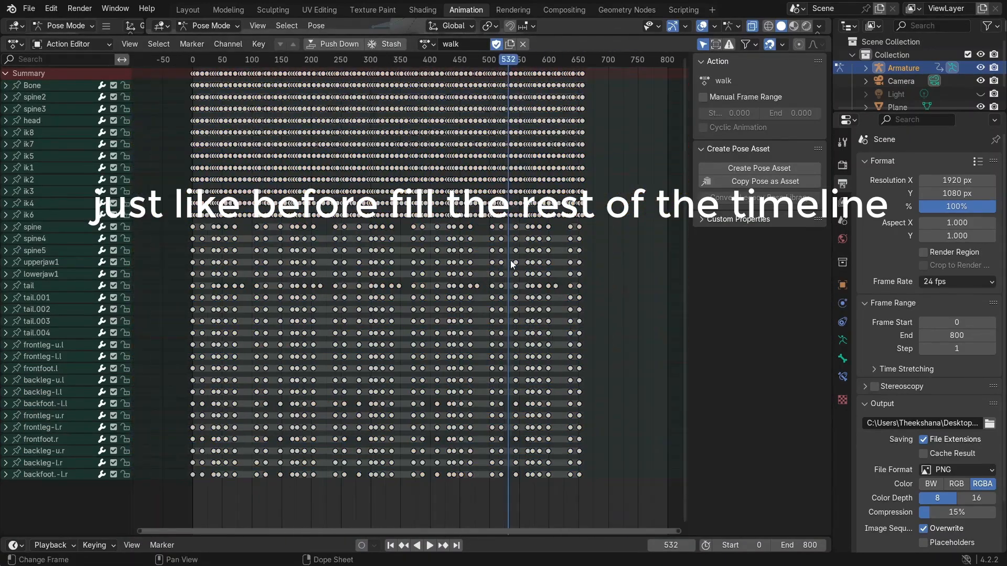
left_click_drag(592, 488, 157, 68)
scroll(199, 187, "up", 3)
middle_click_drag(157, 184, 342, 127)
scroll(342, 127, "up", 9)
scroll(480, 225, "down", 20, "ctrl")
scroll(480, 225, "up", 10)
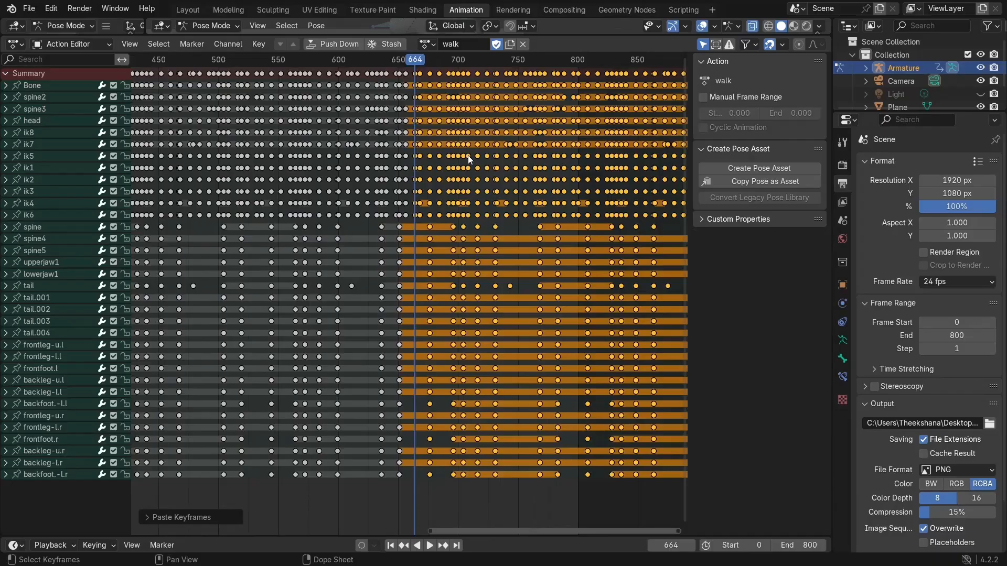
scroll(467, 155, "down", 3)
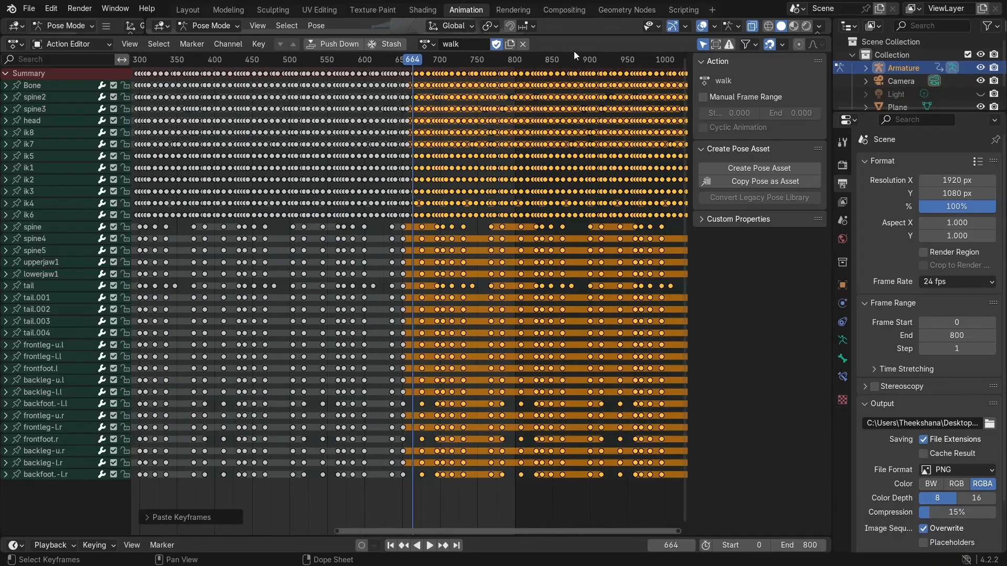
Play back the extended walk animation in an enlarged viewport, stop it and return to the first frame.
left_click_drag(580, 34, 592, 446)
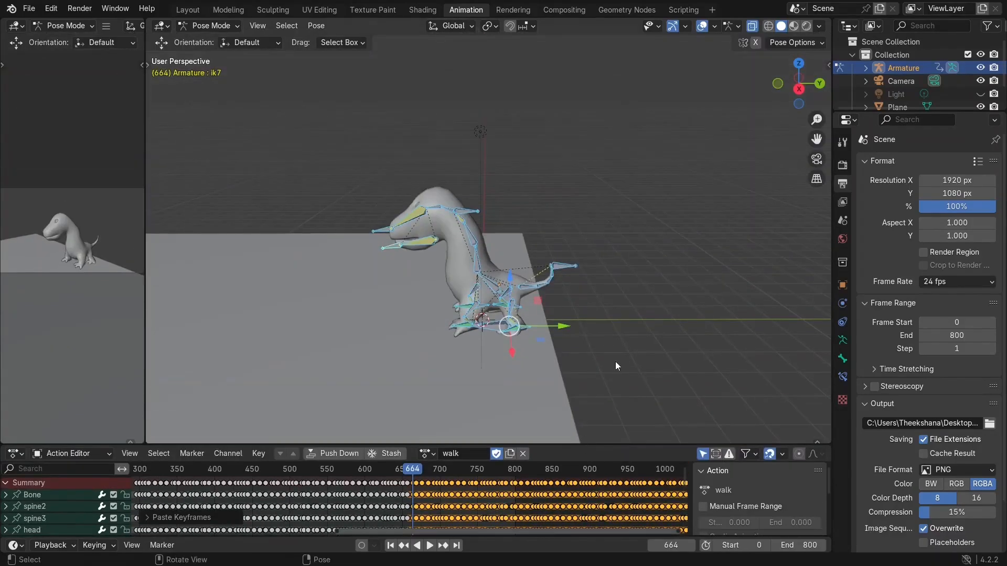
left_click(428, 546)
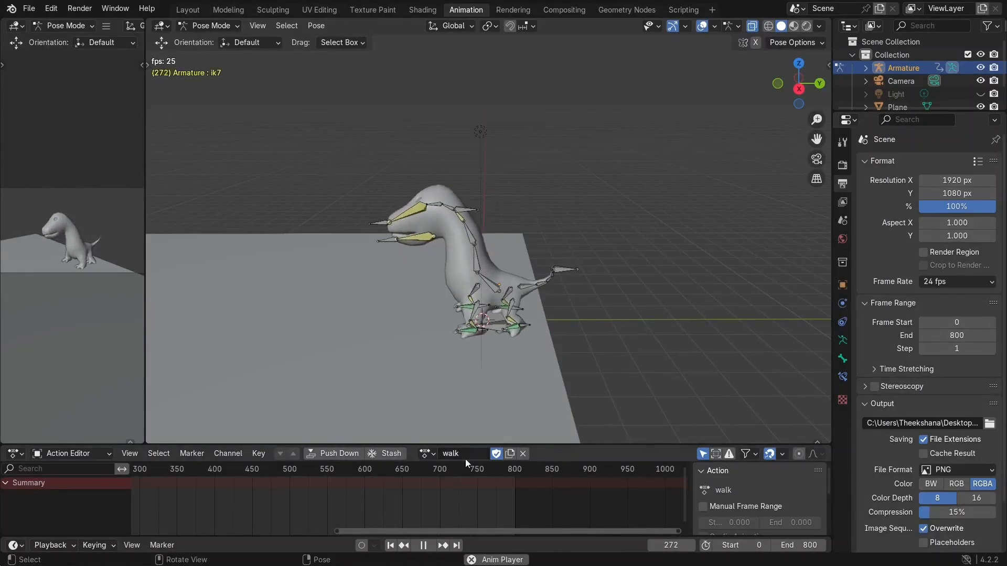
left_click(422, 545)
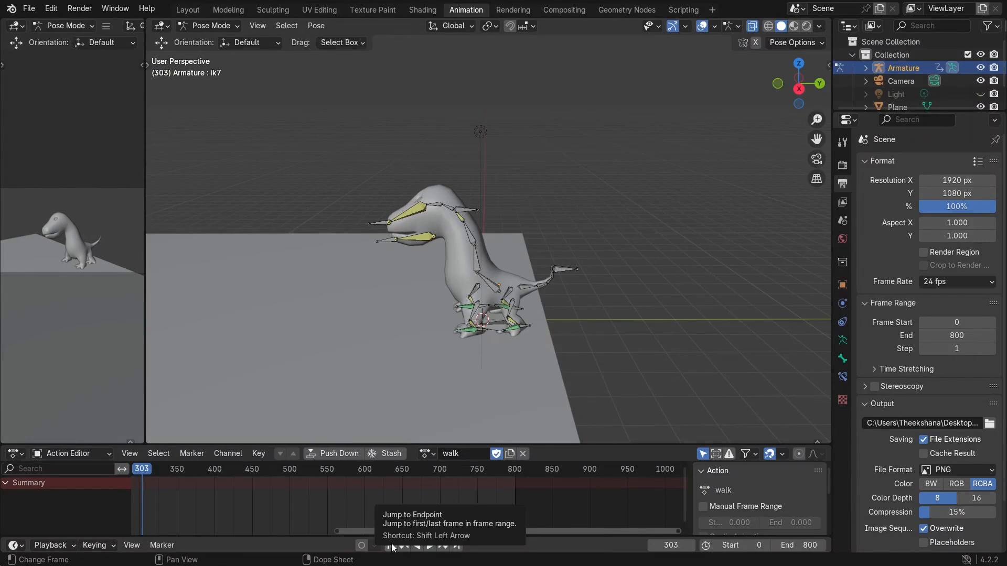
left_click(389, 547)
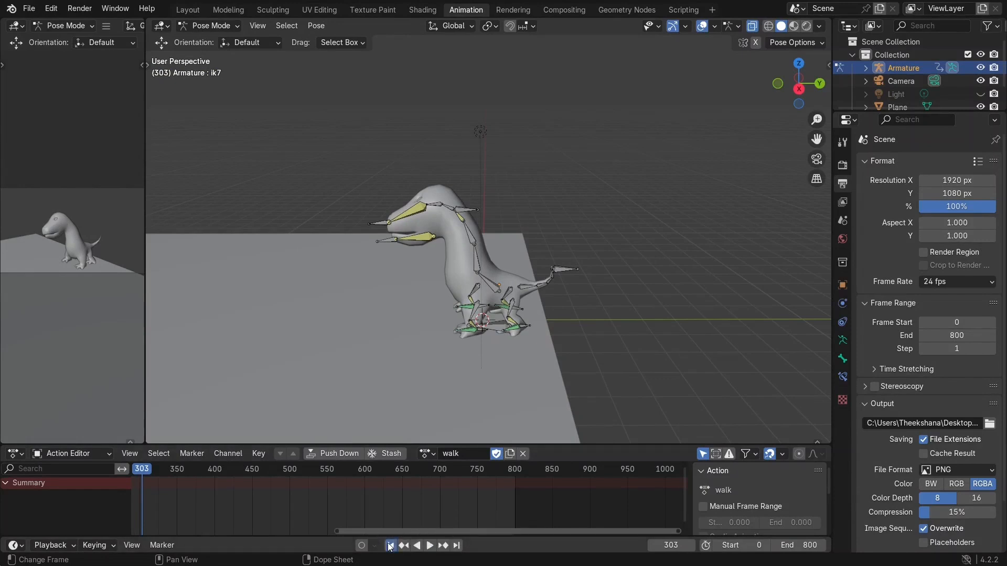
middle_click_drag(381, 515, 176, 522)
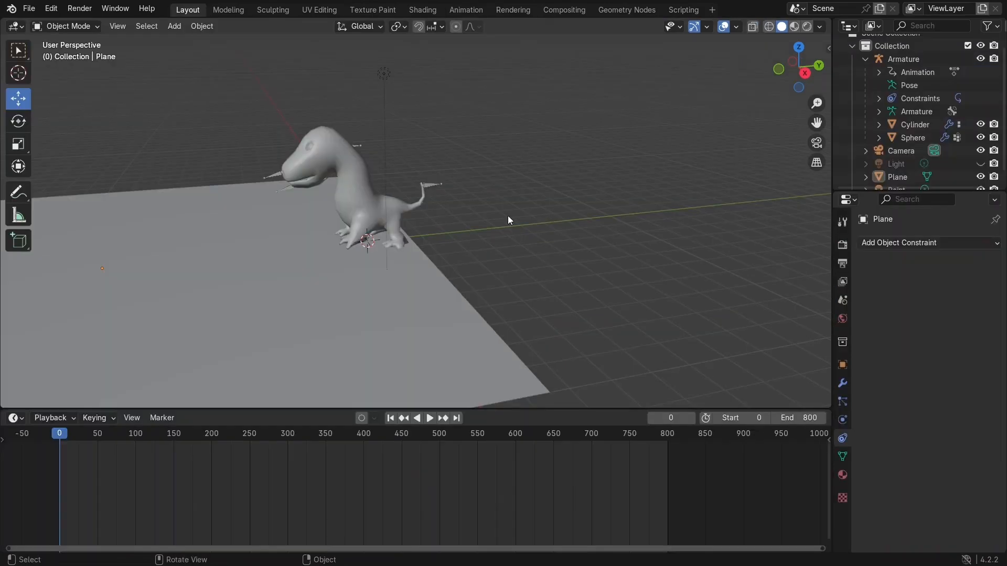
Play the walk animation in the Layout workspace and inspect the dinosaur on the plane.
middle_click_drag(508, 215, 499, 223)
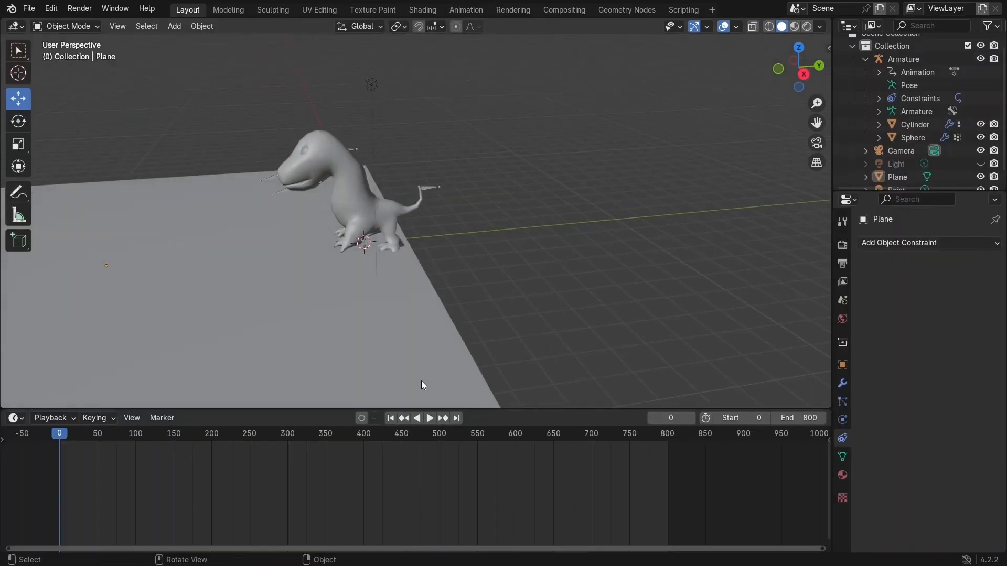
left_click(432, 419)
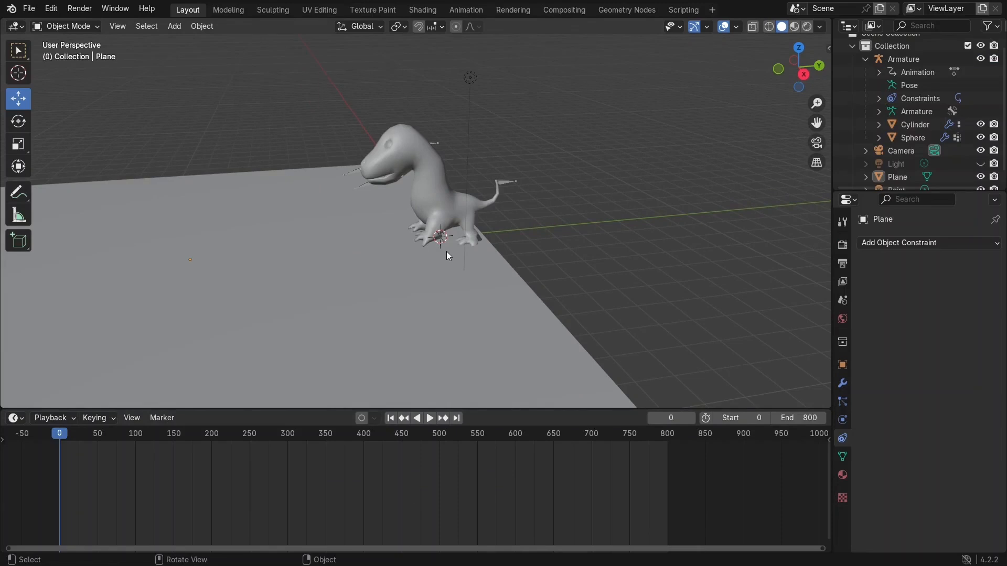
mouse_move(586, 219)
middle_mouse_down()
mouse_move(465, 218)
mouse_move(611, 218)
mouse_move(602, 220)
middle_mouse_up()
In Edit Mode, extend the ground plane in front of the dinosaur by moving its far edge along negative Y.
left_click(370, 270)
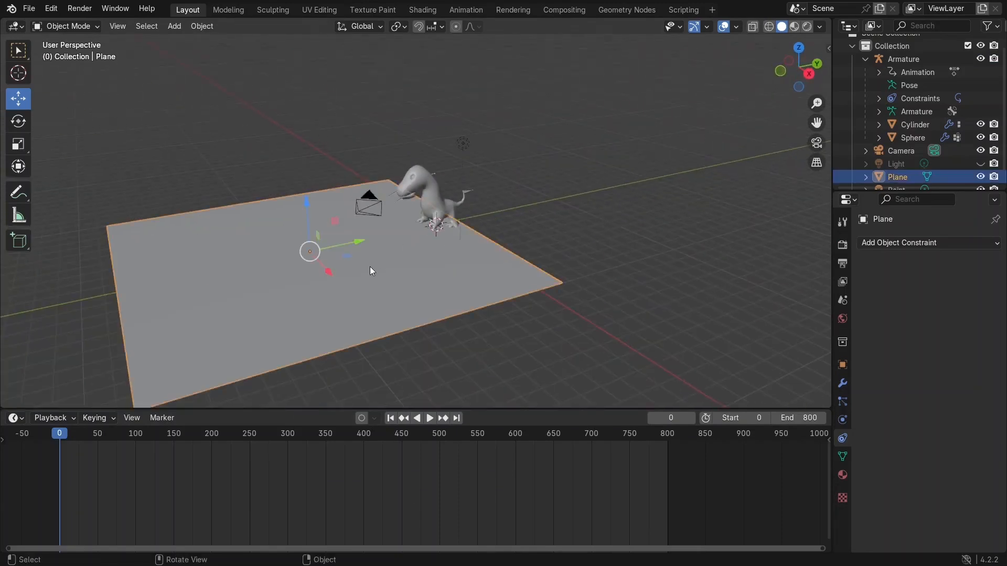
scroll(370, 270, "down", 1)
key("Tab")
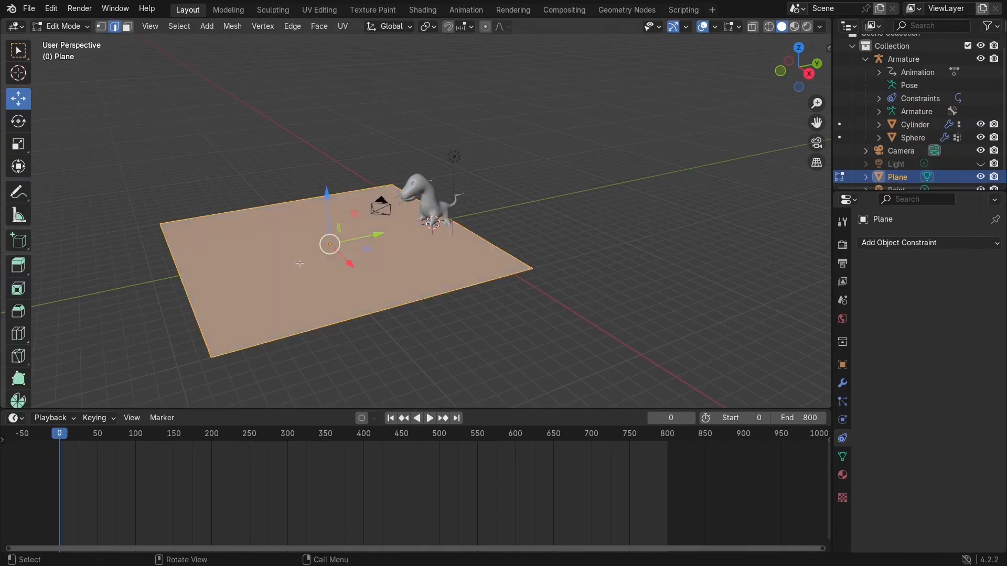
left_click(180, 276)
left_click_drag(180, 276, 34, 304)
scroll(353, 308, "down", 2)
Move the plane's side edge outward along X and its front edge further along negative Y, and return to Object Mode.
left_click(313, 269)
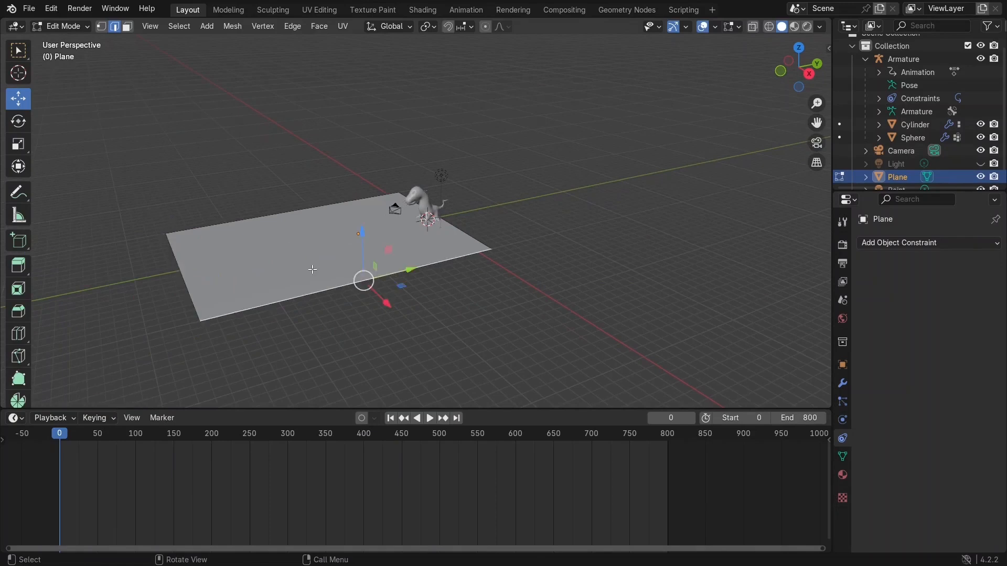
left_click_drag(379, 303, 454, 388)
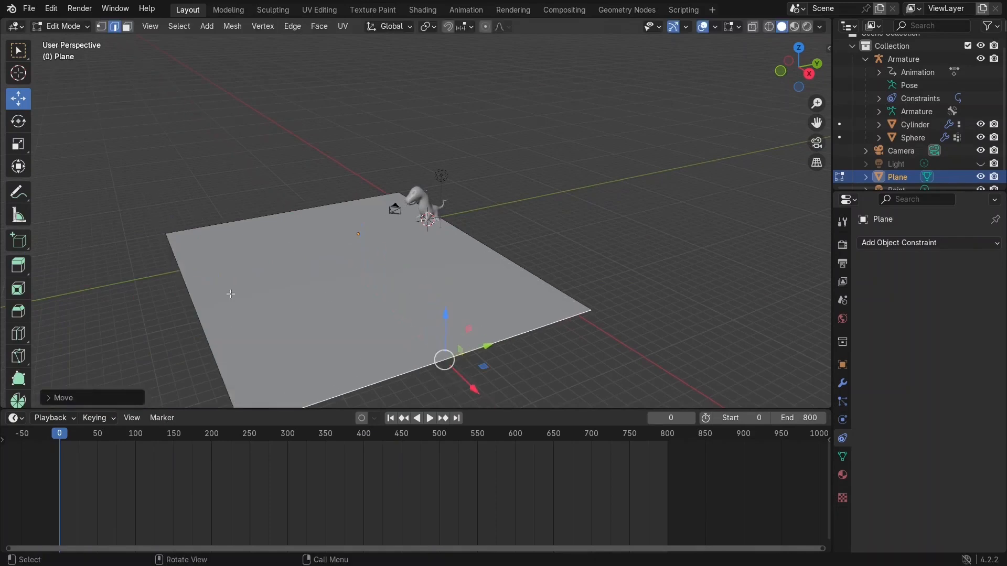
left_click(185, 286)
left_click_drag(226, 294, 186, 301)
scroll(209, 289, "down", 1)
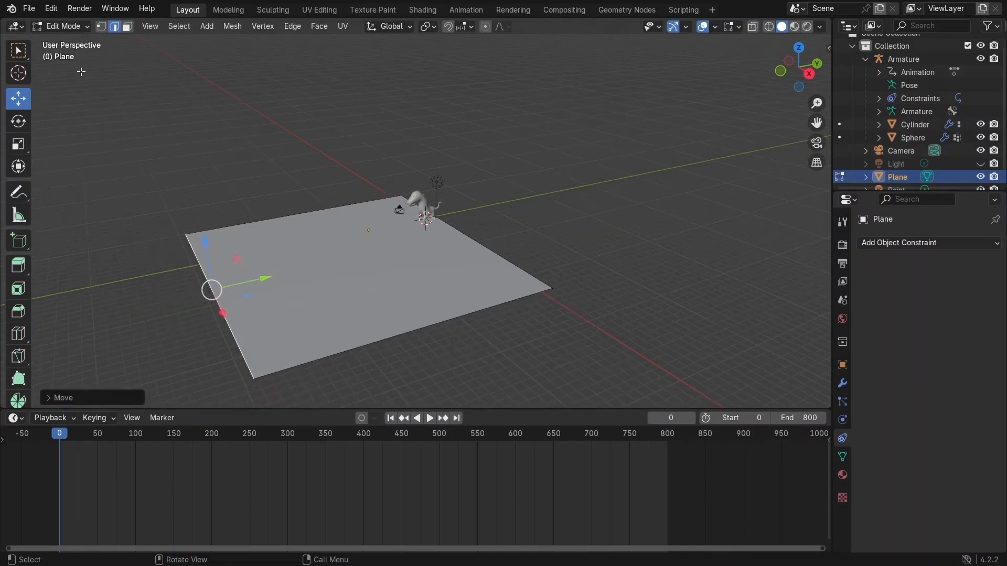
left_click(67, 24)
left_click(66, 43)
scroll(456, 157, "up", 4)
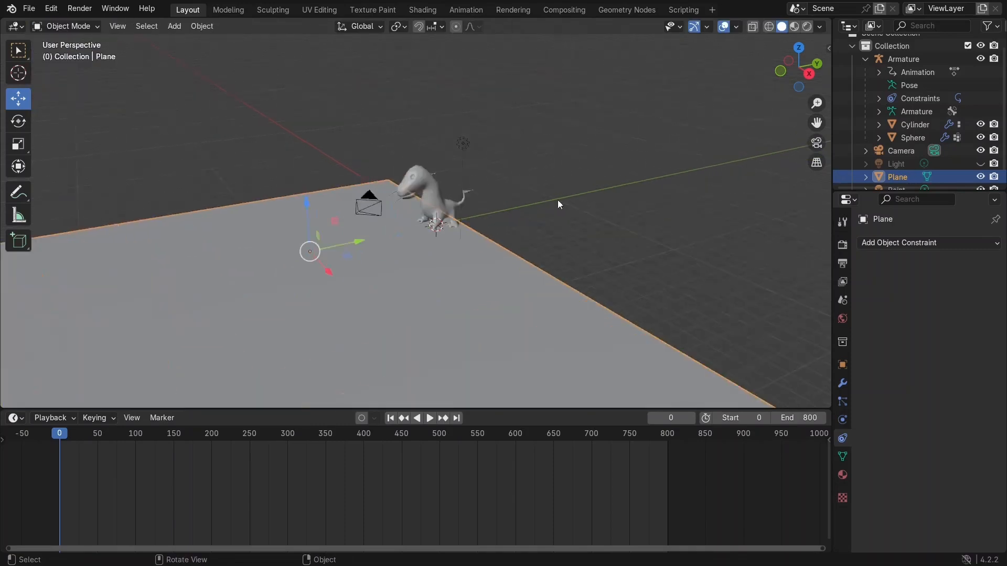
Deselect the plane, enlarge the 3D viewport over the timeline, and add a Path curve at the dinosaur's feet.
middle_click_drag(558, 200, 538, 206)
left_click(538, 206)
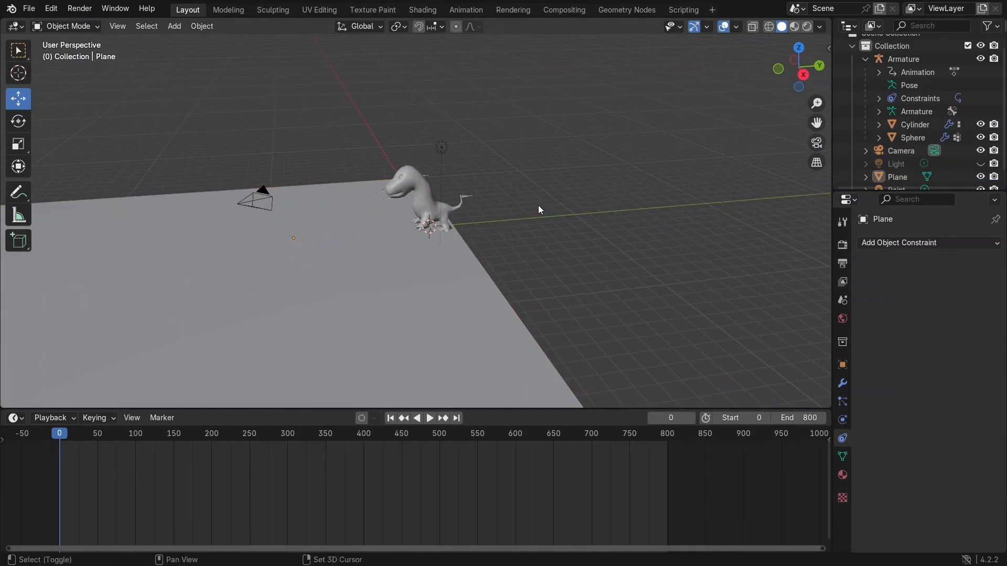
scroll(512, 211, "down", 3)
scroll(510, 211, "up", 4)
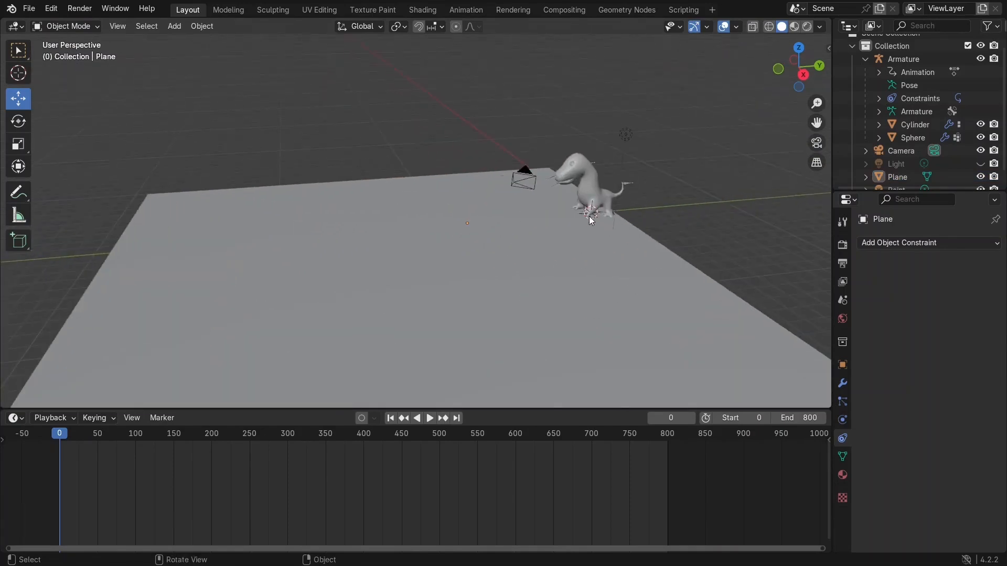
scroll(555, 296, "up", 1)
middle_click_drag(579, 254, 511, 438)
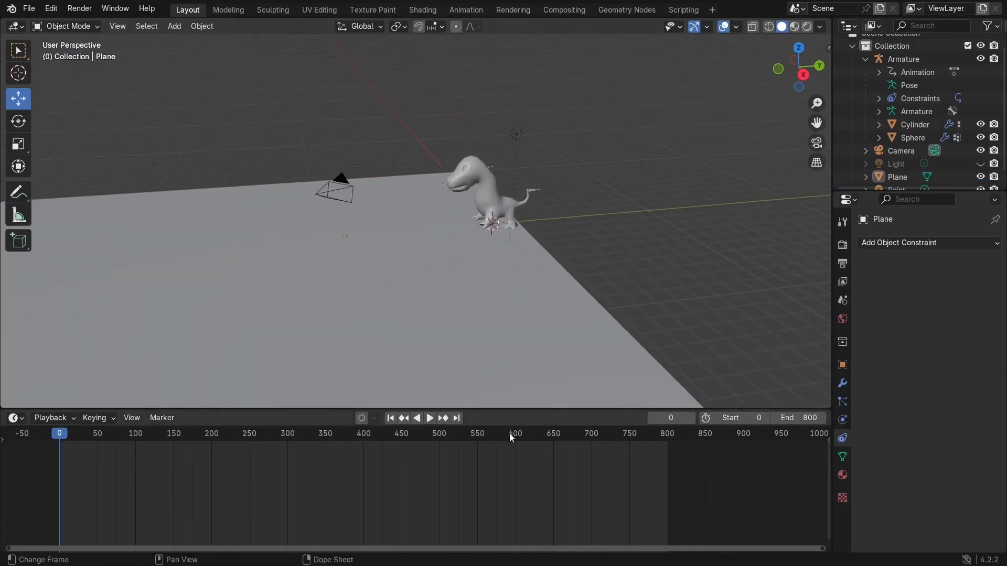
left_click_drag(511, 408, 506, 512)
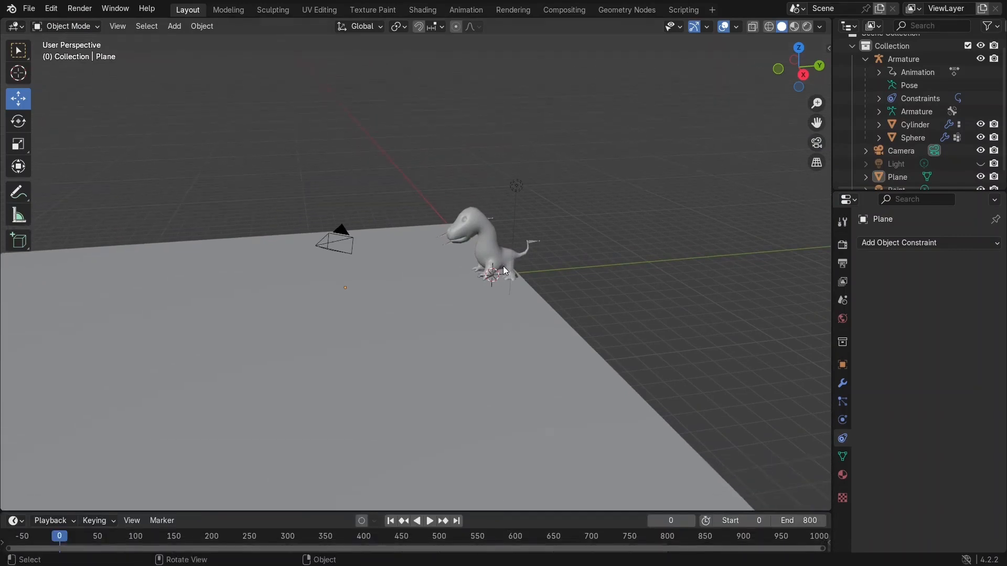
key("shift+a")
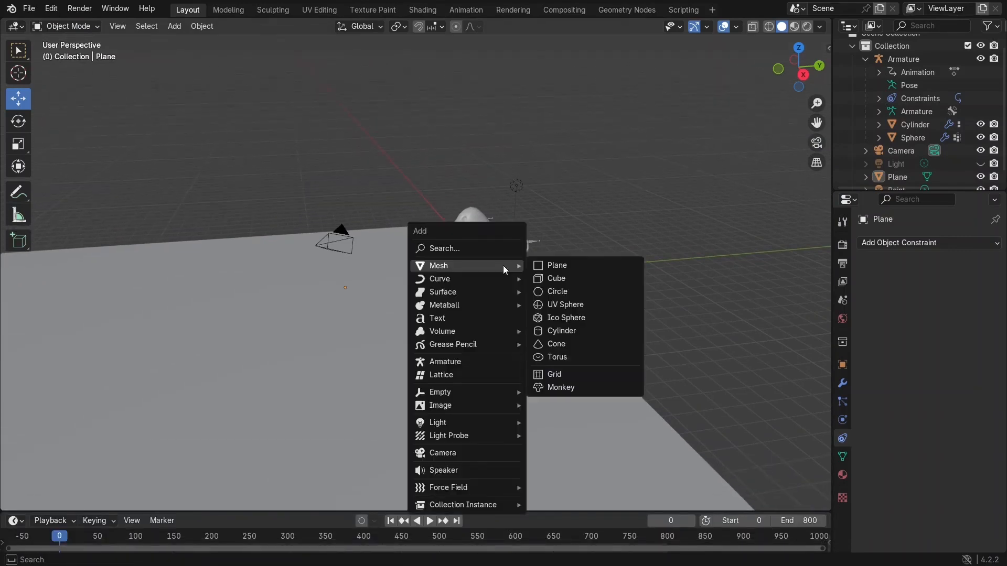
mouse_move(483, 278)
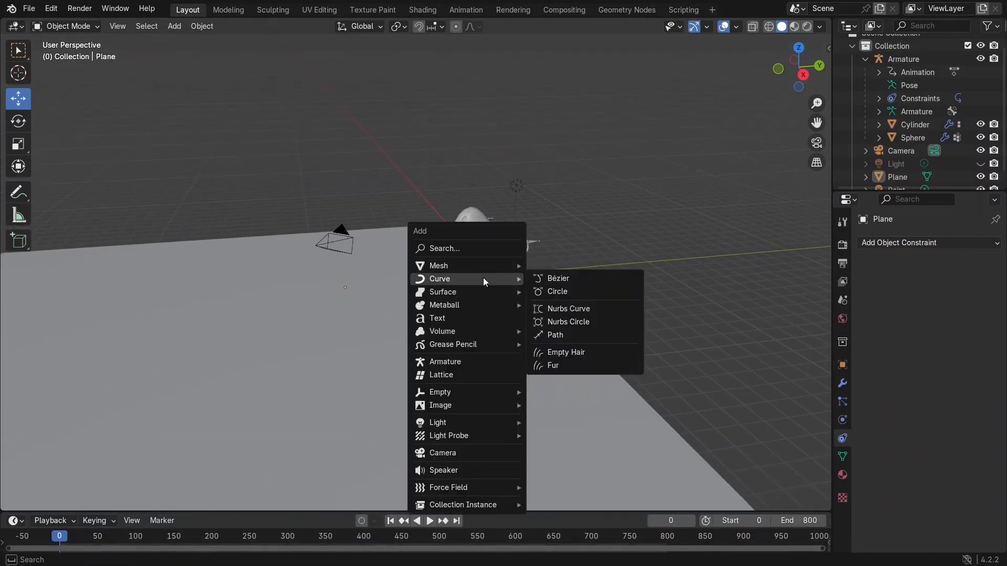
left_click(575, 335)
middle_click_drag(571, 294, 606, 288)
scroll(540, 234, "up", 6)
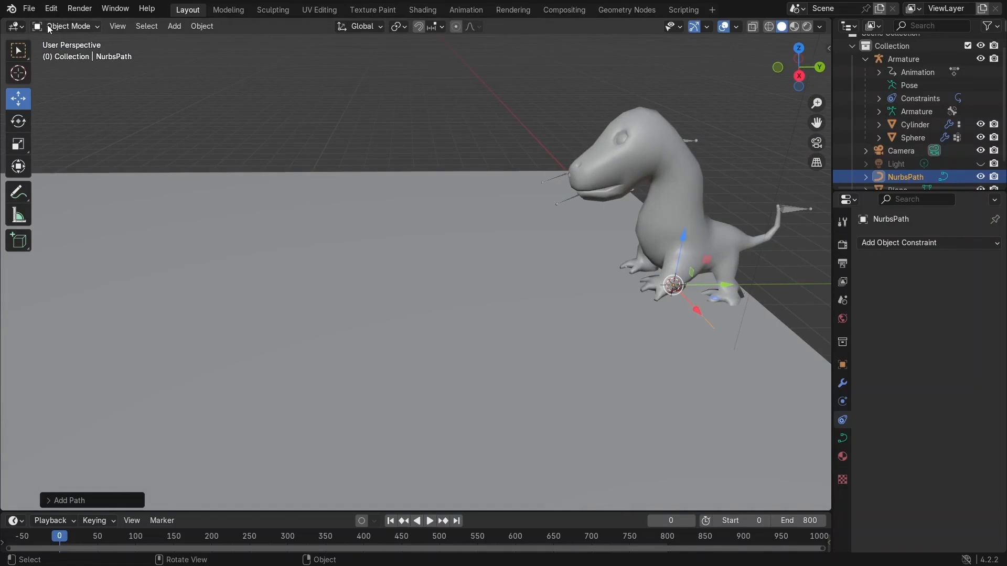
Put the path curve into Edit Mode and look at it from above, framed around the dinosaur.
scroll(903, 178, "down", 2)
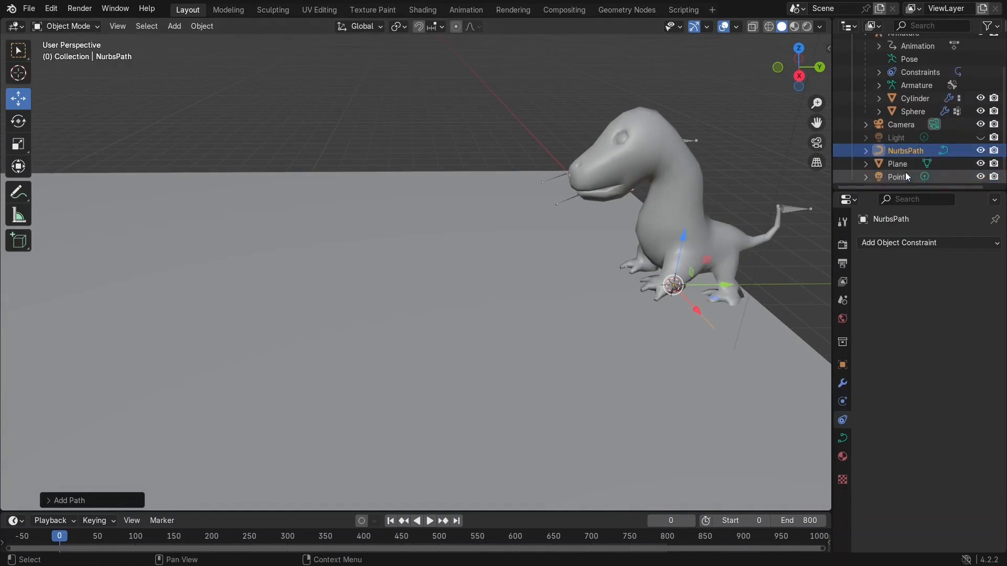
left_click(55, 25)
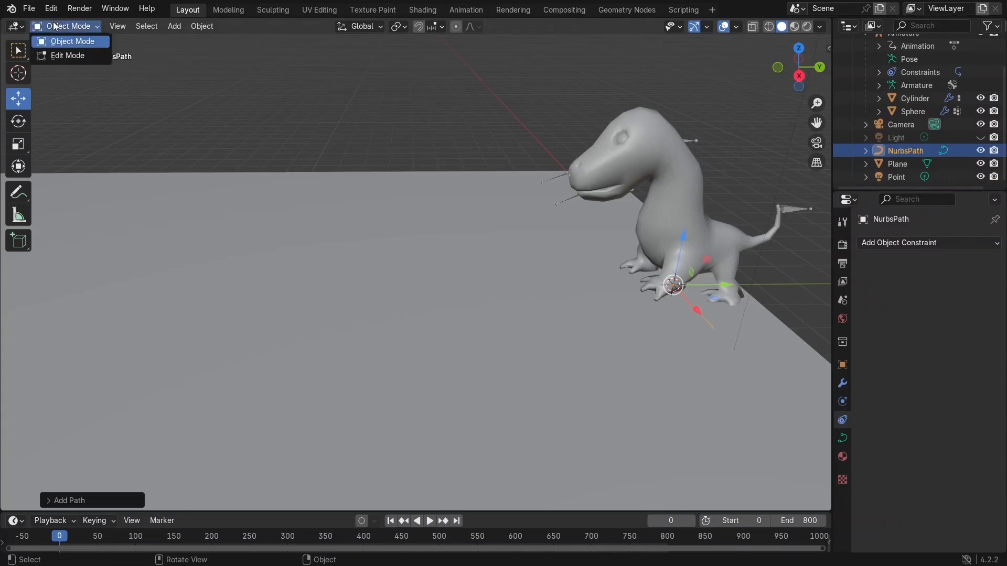
left_click(64, 56)
scroll(554, 113, "down", 1)
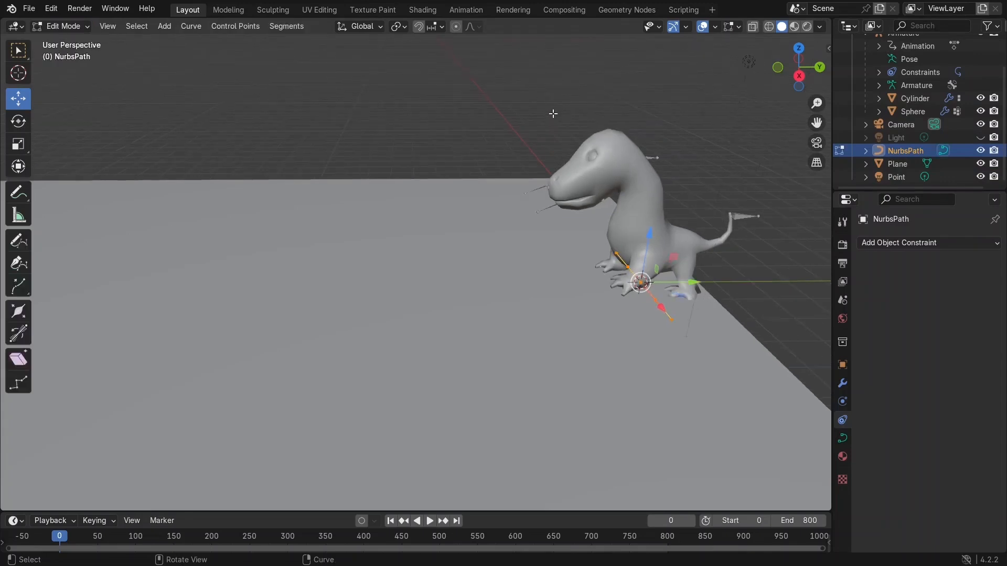
key("KP_7")
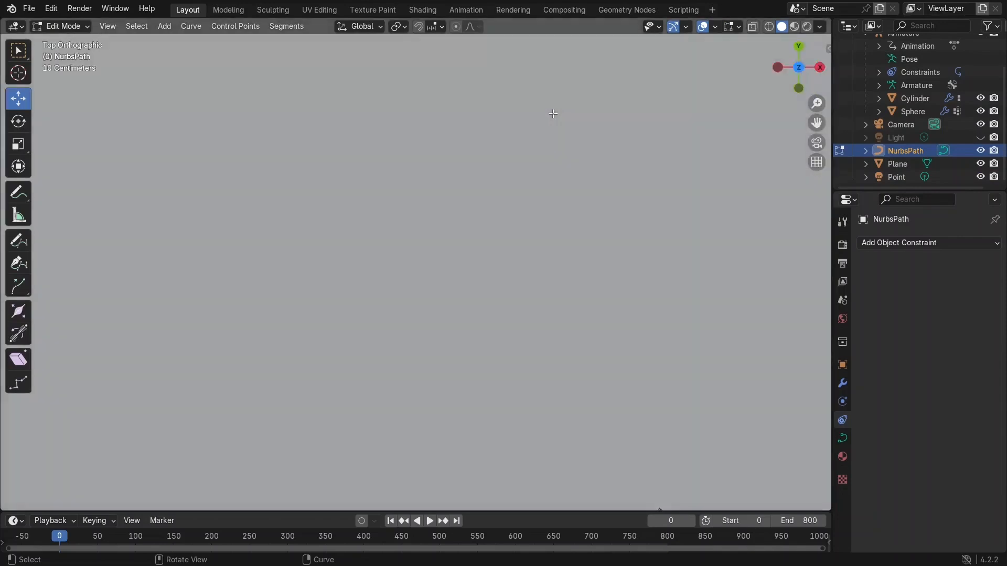
scroll(553, 113, "down", 3)
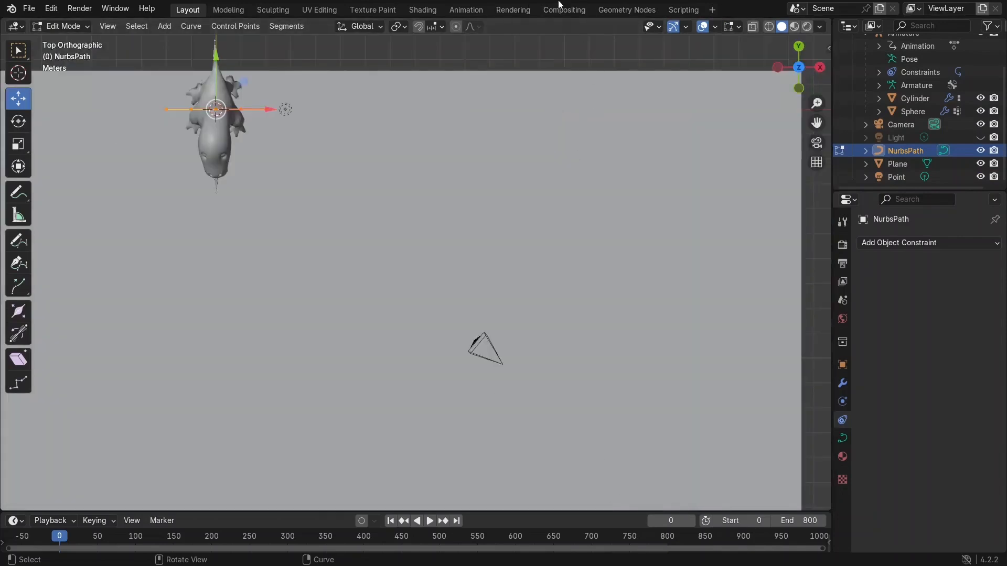
middle_click_drag(326, 175, 450, 261, "shift")
scroll(409, 236, "up", 4)
middle_click_drag(366, 215, 468, 264, "shift")
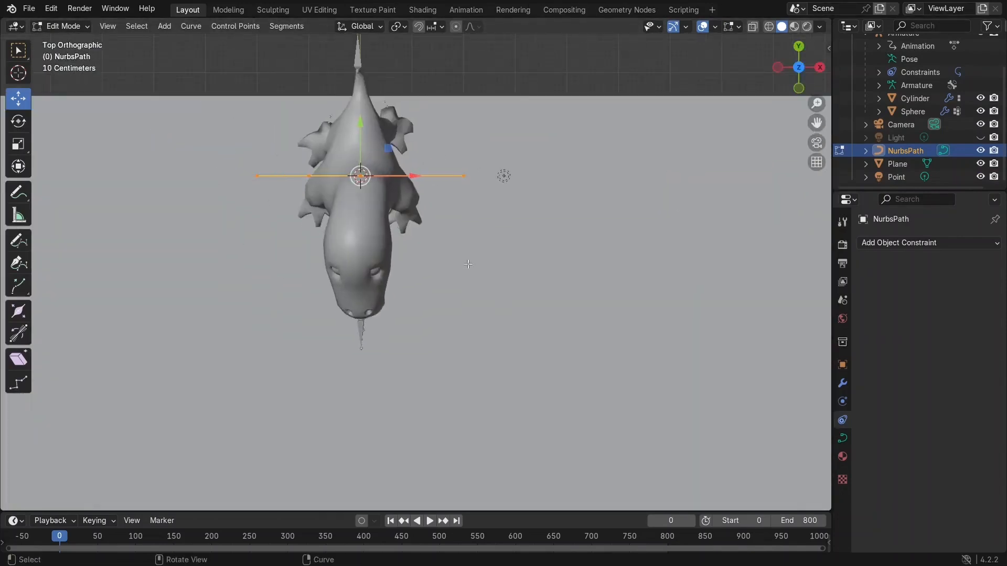
Move the path's end control point and its neighbour out across the plane in front of the dinosaur, bending the curve.
left_click(470, 179)
scroll(467, 183, "down", 3)
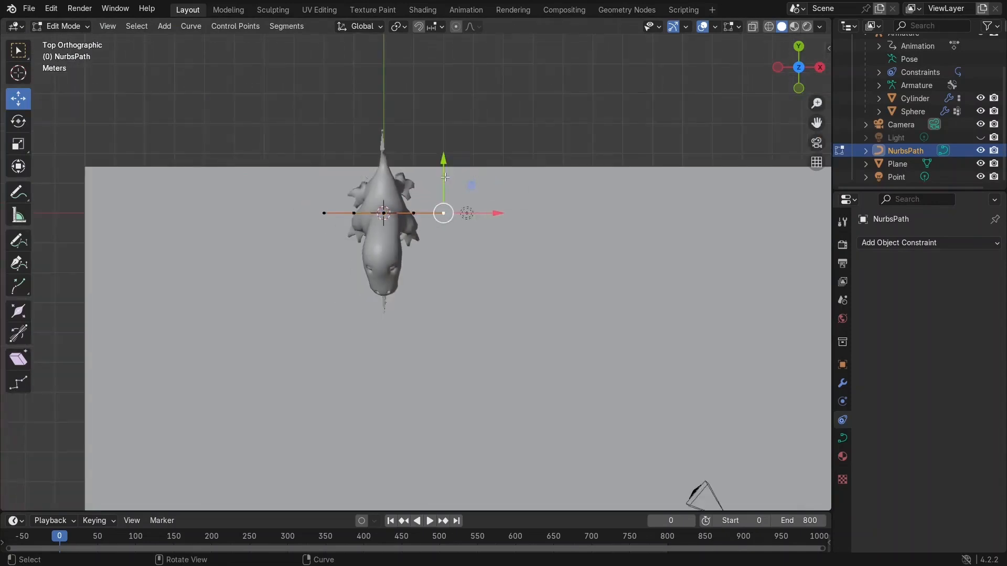
middle_click_drag(444, 178, 472, 293)
left_click_drag(523, 265, 424, 300)
left_click(519, 250)
left_click_drag(545, 239, 495, 258)
left_click(426, 304)
left_click_drag(446, 341, 456, 297)
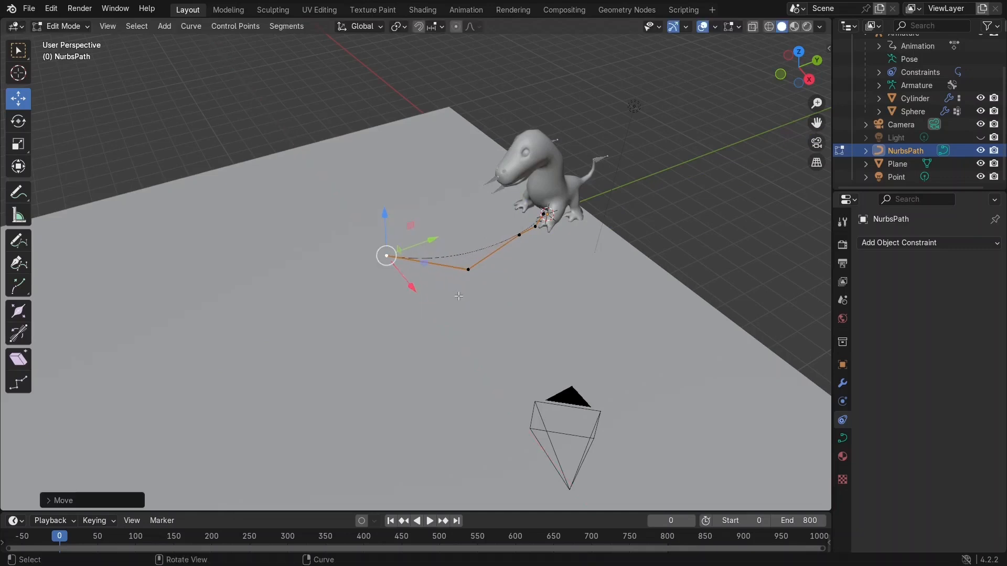
Adjust the path's height against the ground plane in side view and extend it with extra control points into an S-curve.
middle_click_drag(470, 273, 448, 209)
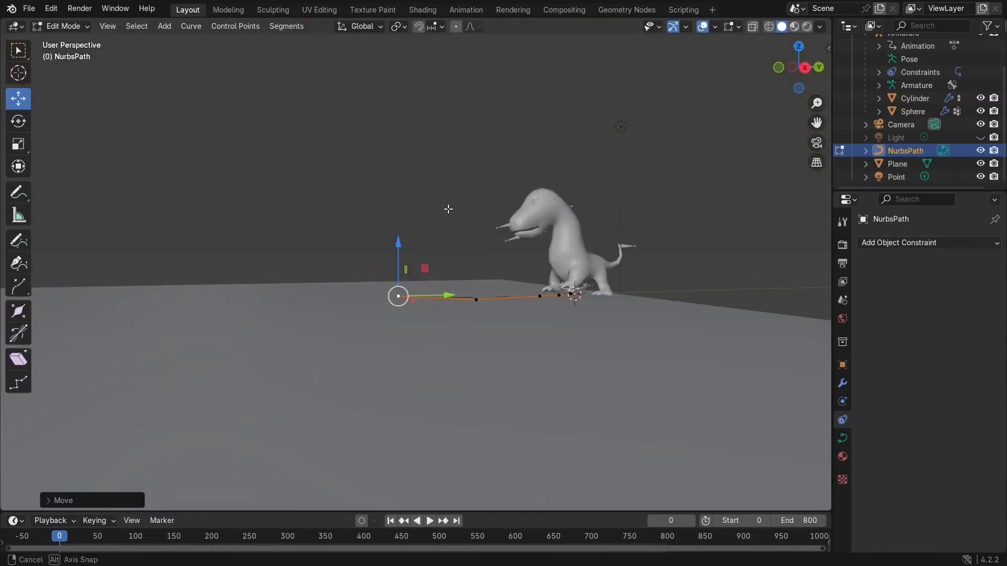
middle_click_drag(437, 298, 436, 332)
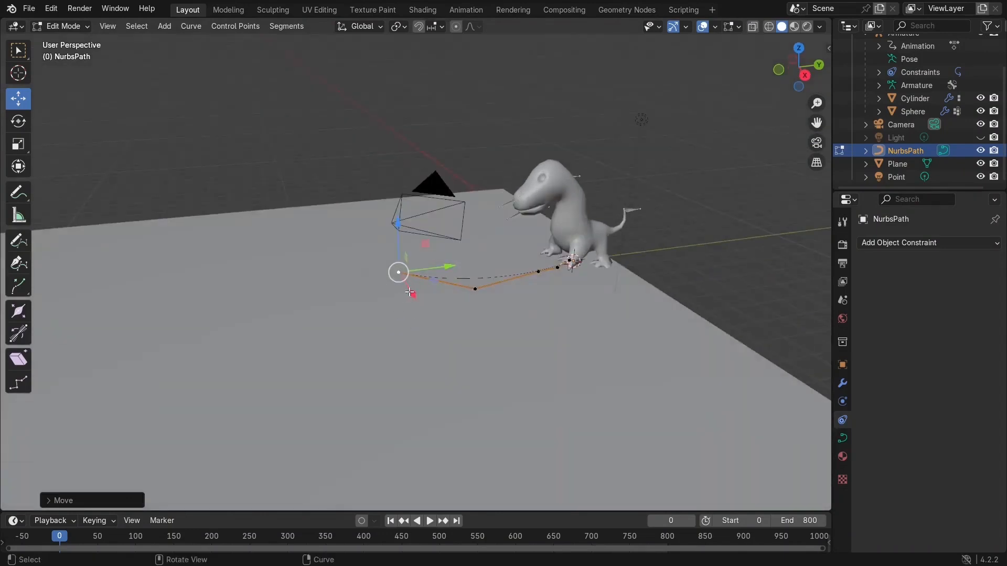
middle_click_drag(425, 291, 474, 304)
middle_click_drag(392, 301, 496, 270)
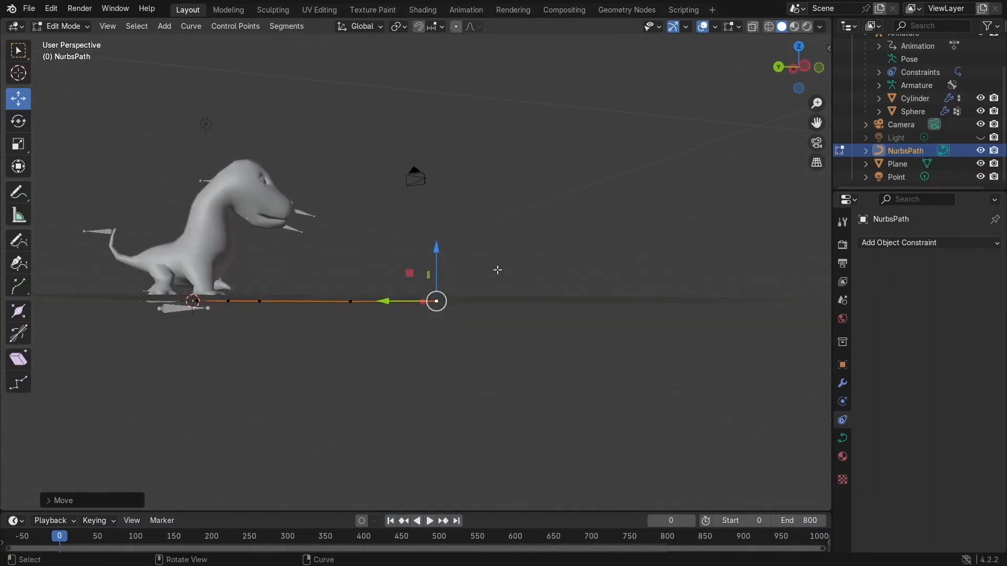
key("KP_3")
mouse_move(513, 259)
middle_mouse_down()
mouse_move(512, 294)
mouse_move(513, 267)
middle_mouse_up()
left_click_drag(416, 259, 416, 194)
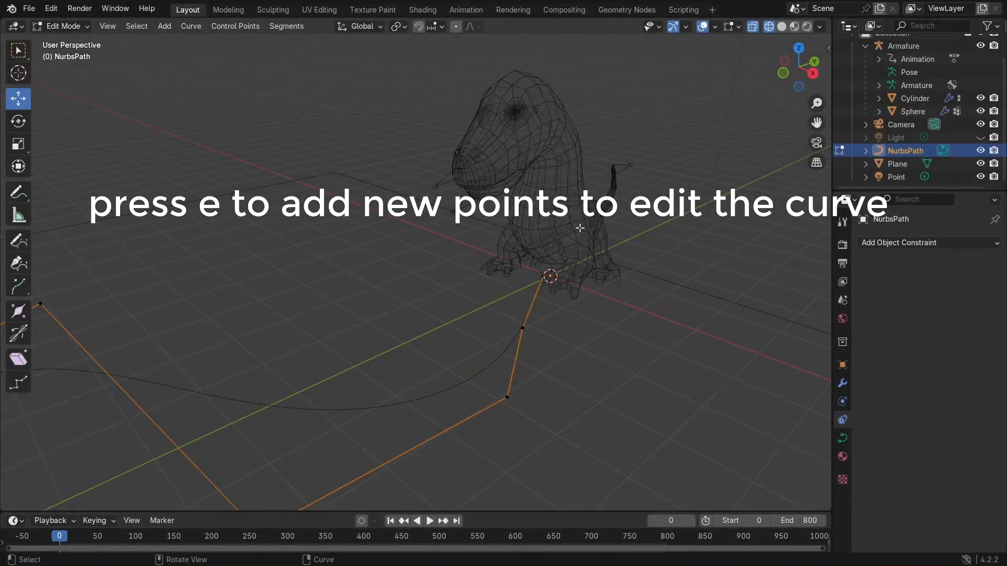
Return to Object Mode, deselect the path, and switch the viewport from wireframe to solid shading.
left_click(74, 28)
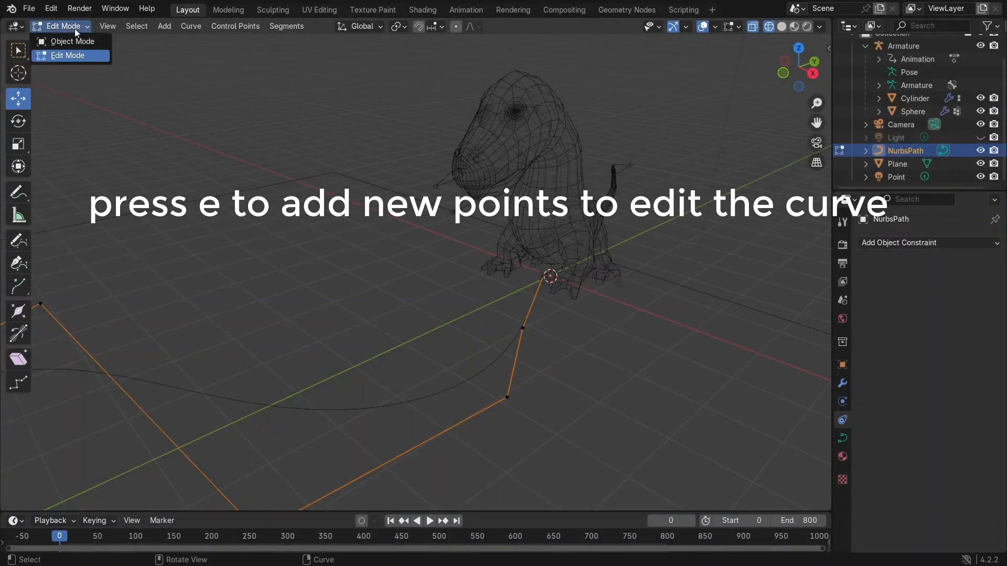
left_click(74, 41)
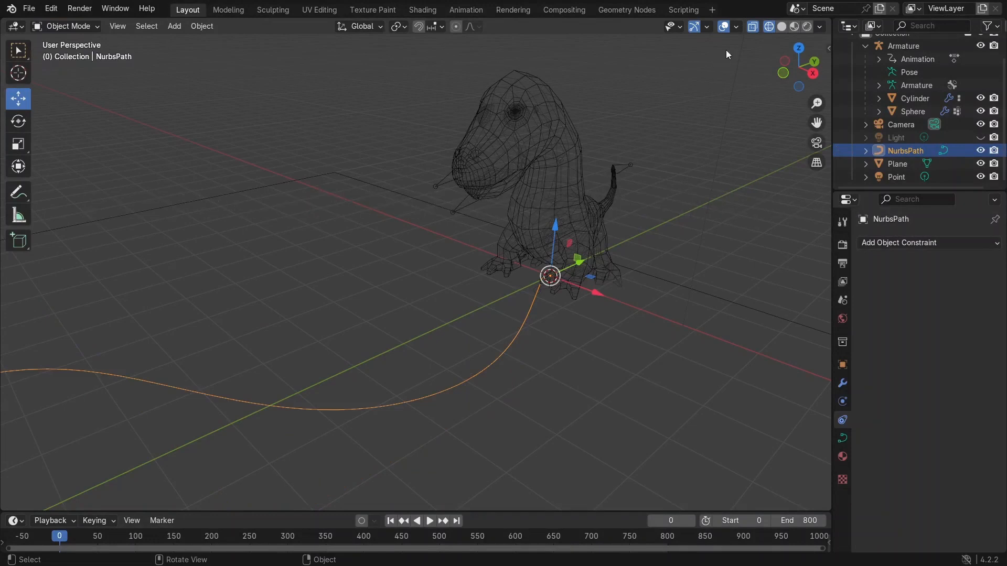
key("alt+a")
left_click(782, 27)
scroll(690, 121, "down", 2)
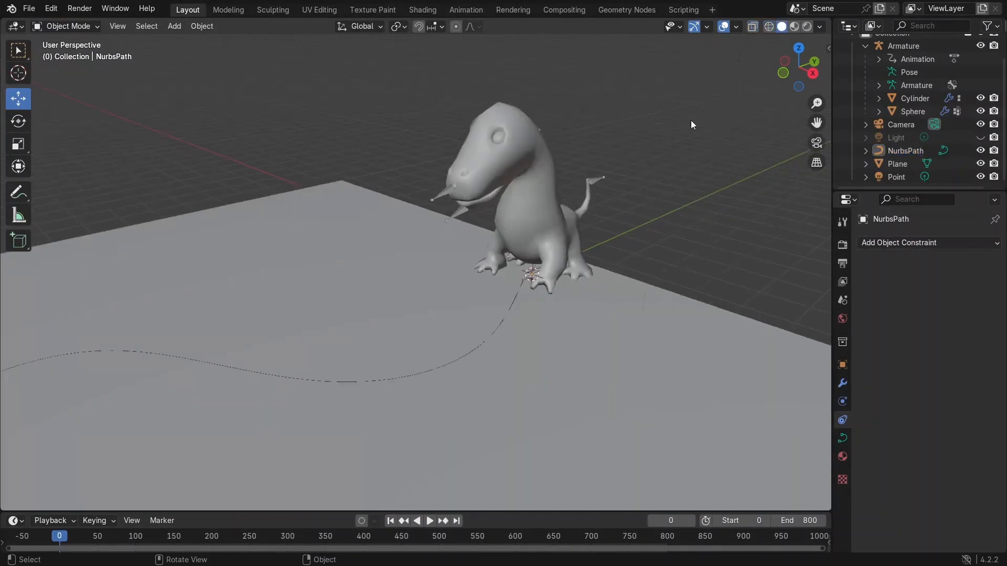
Select the path curve on the plane and show its curve data properties.
left_click(478, 325)
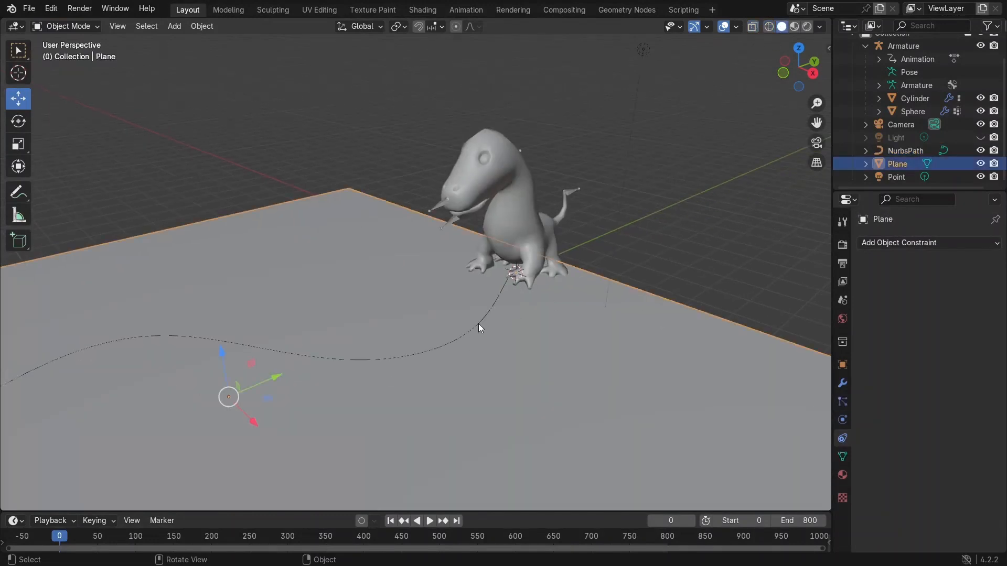
left_click(482, 318)
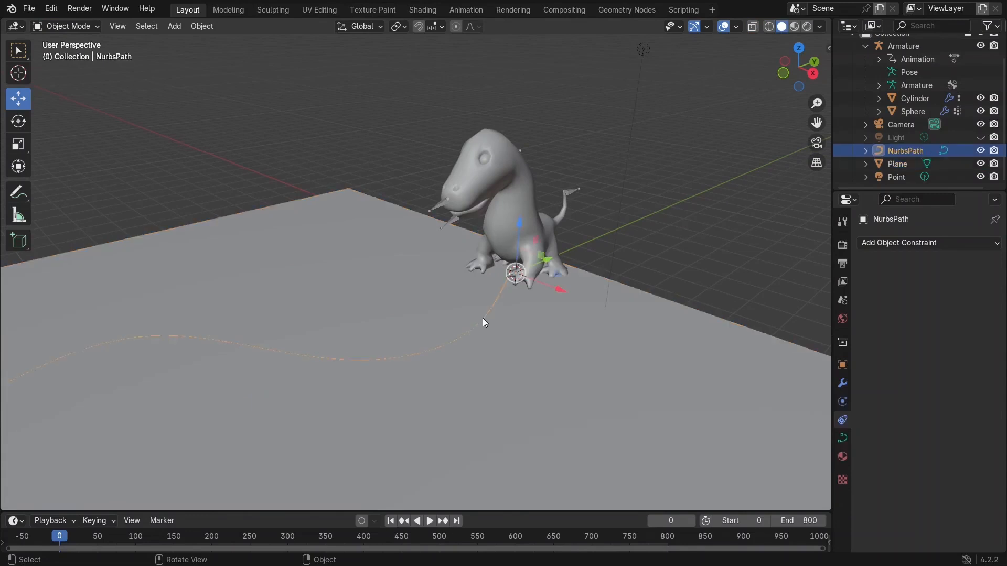
left_click(842, 438)
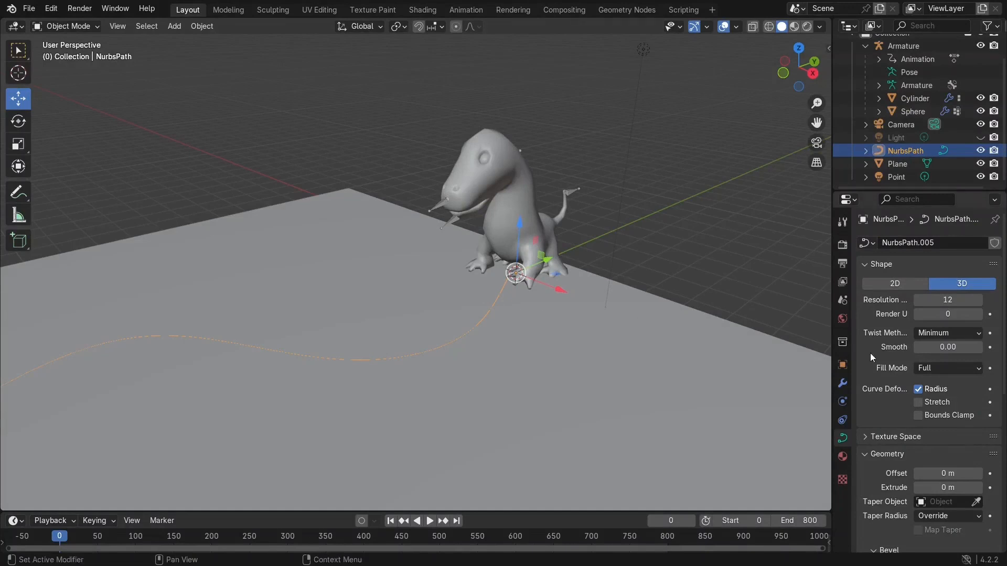
left_click(593, 237)
left_click(499, 295)
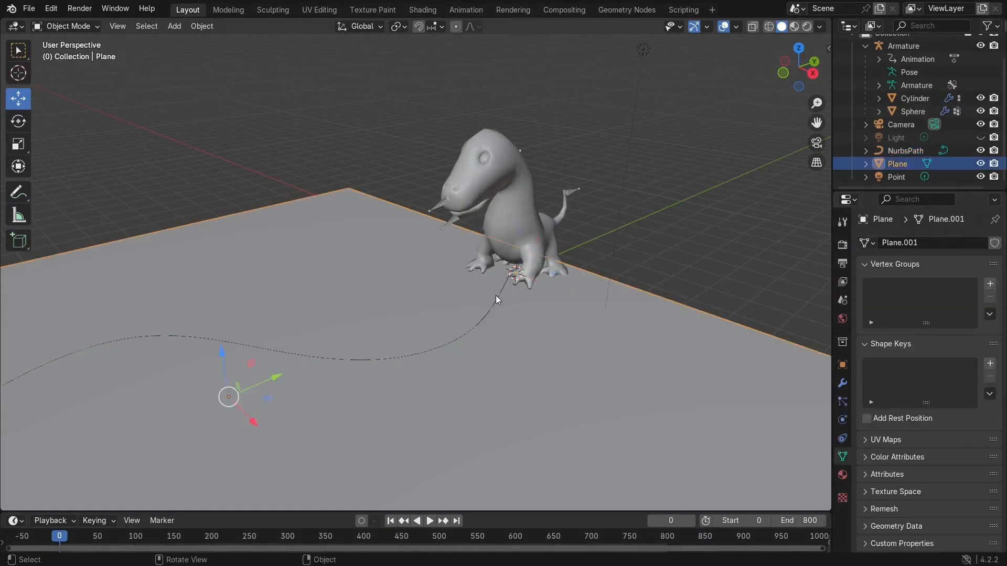
left_click(497, 301)
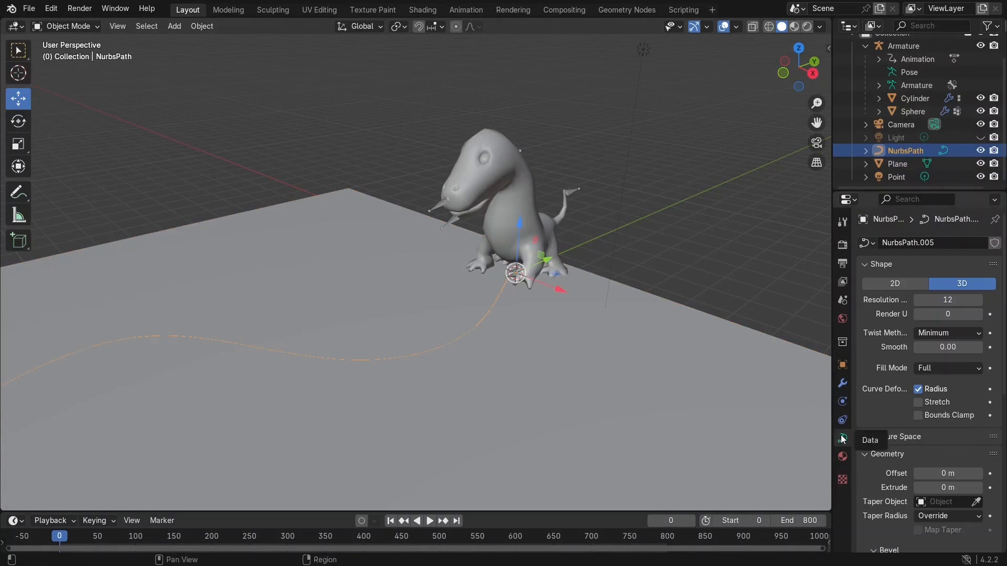
Set the Path Animation length of the curve to 800 frames.
scroll(962, 389, "down", 3)
scroll(963, 390, "down", 6)
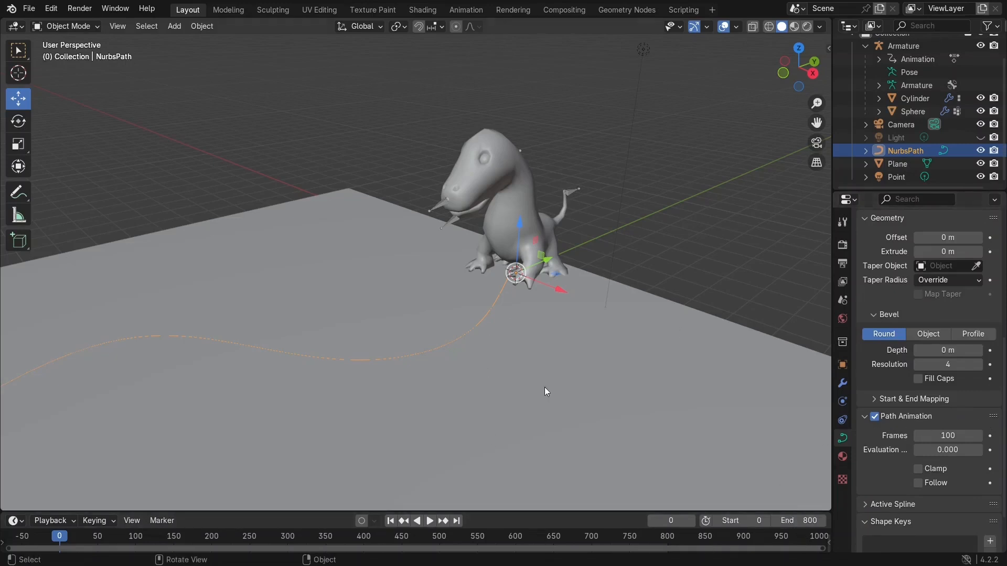
scroll(446, 336, "down", 3)
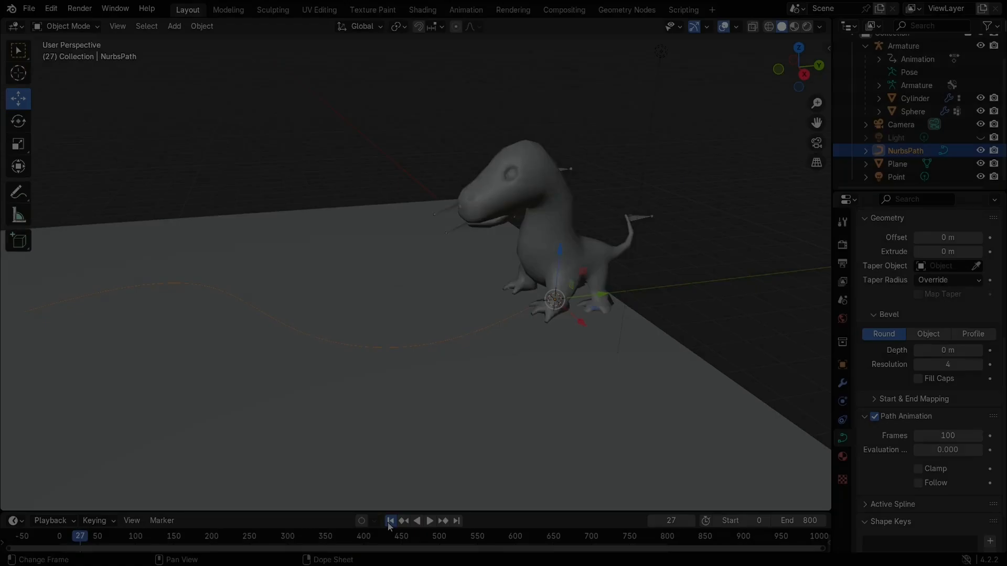
scroll(258, 329, "down", 3)
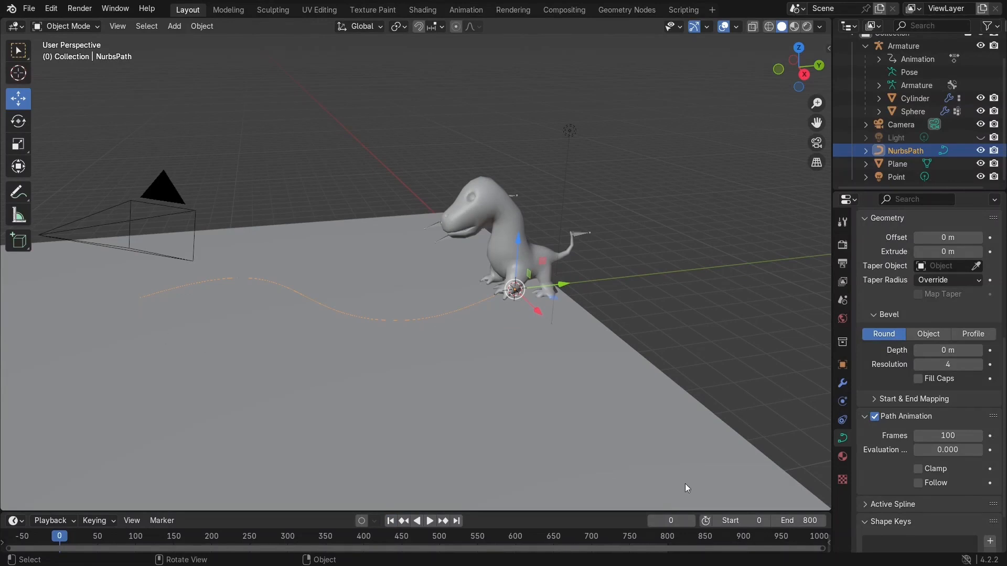
left_click(943, 439)
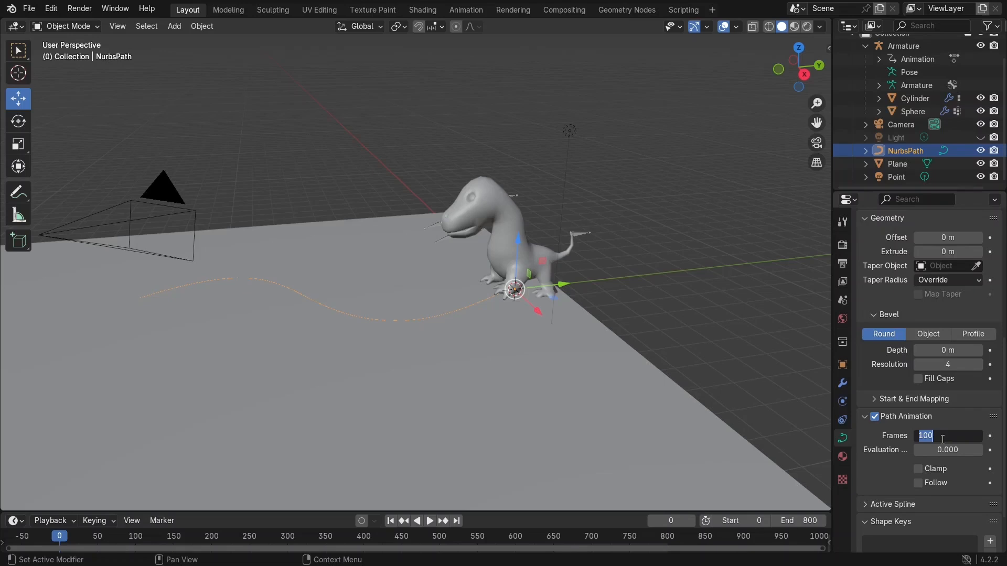
type("800")
key("Return")
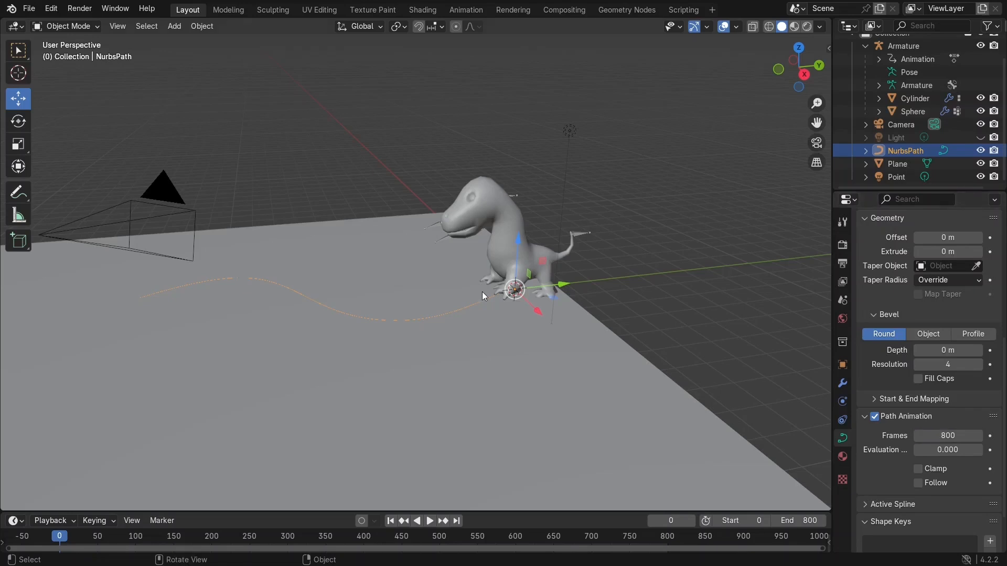
Add a Follow Path object constraint to the dinosaur's armature with NurbsPath as its target.
scroll(482, 291, "up", 3)
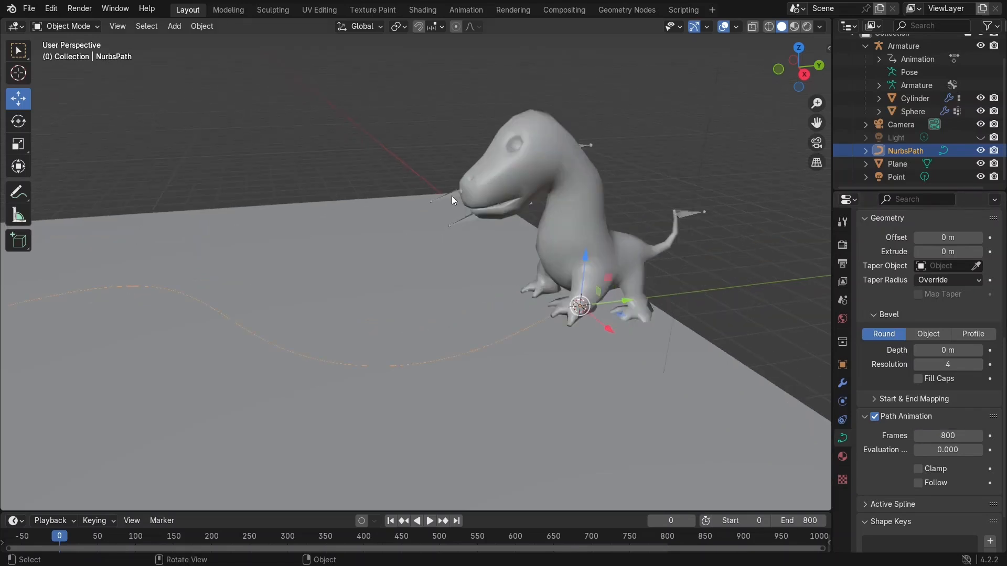
left_click(452, 195)
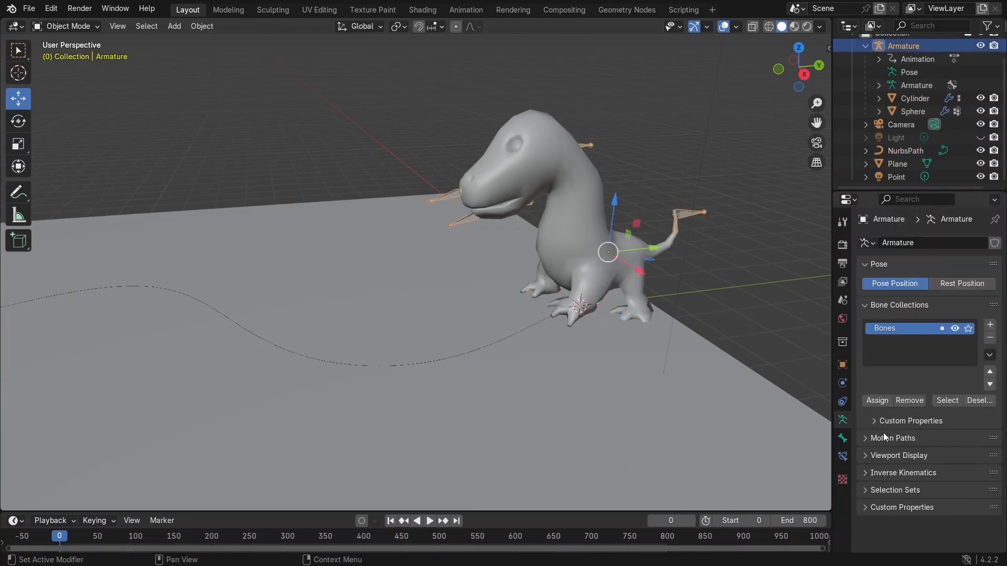
left_click(840, 404)
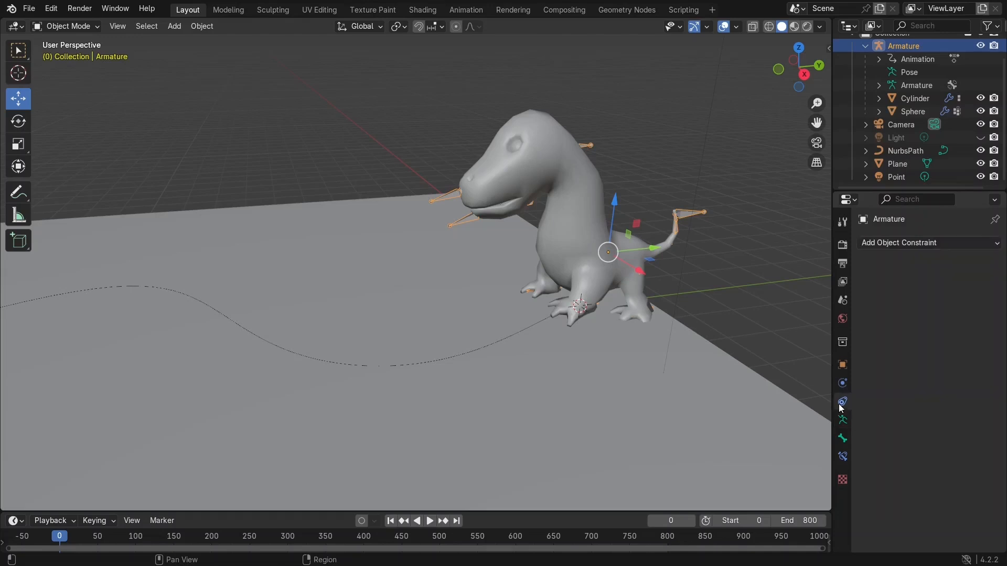
left_click(930, 244)
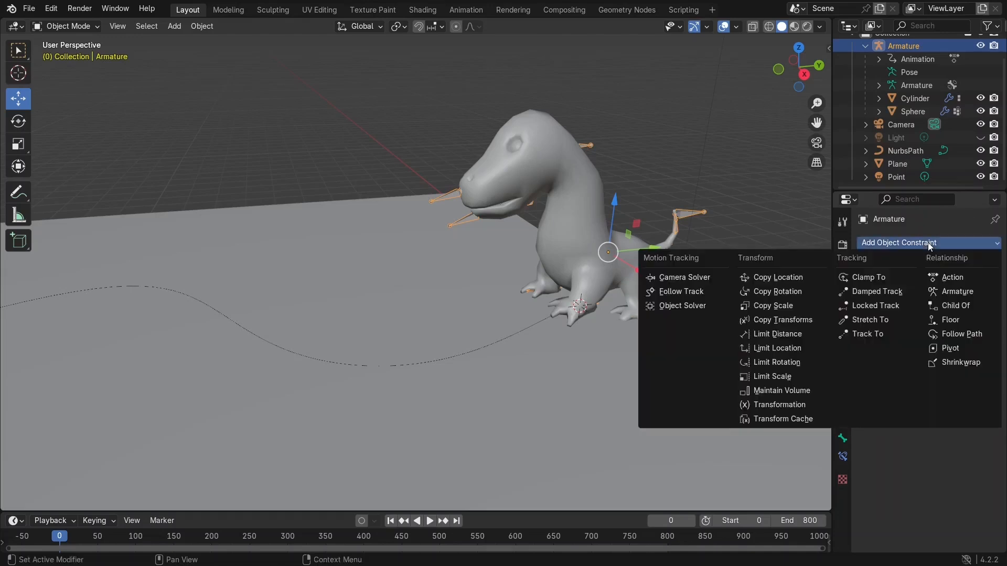
left_click(967, 336)
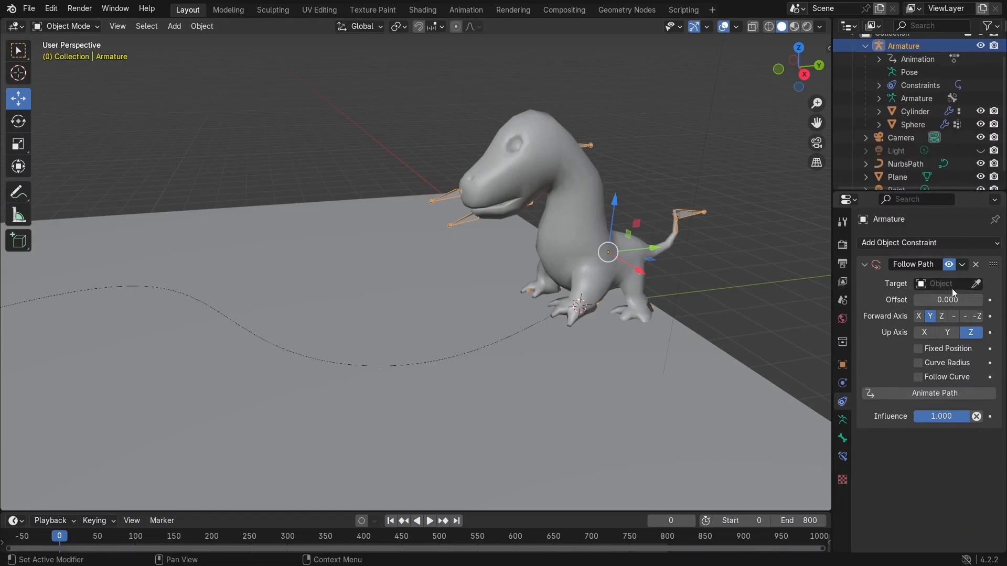
left_click(976, 283)
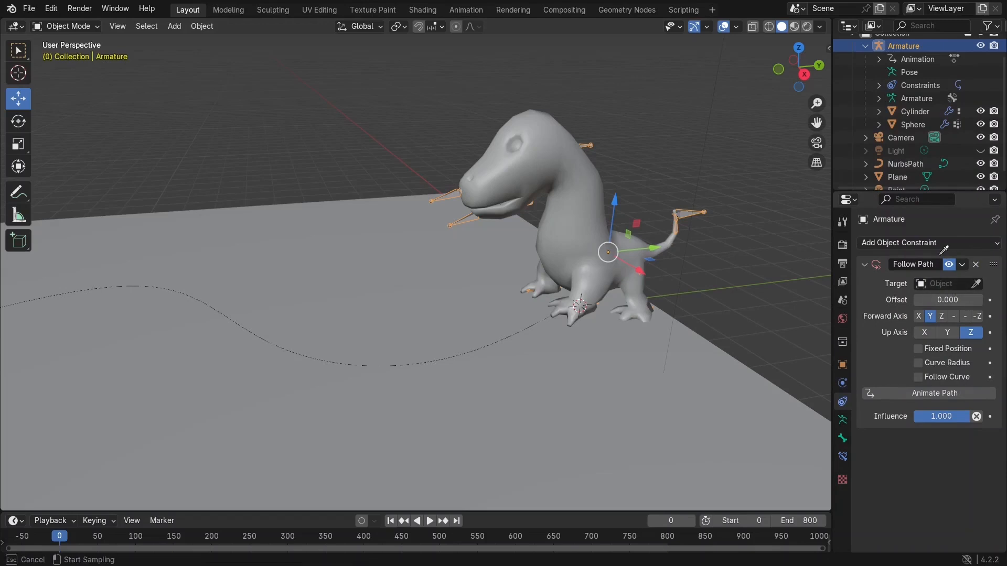
left_click(909, 162)
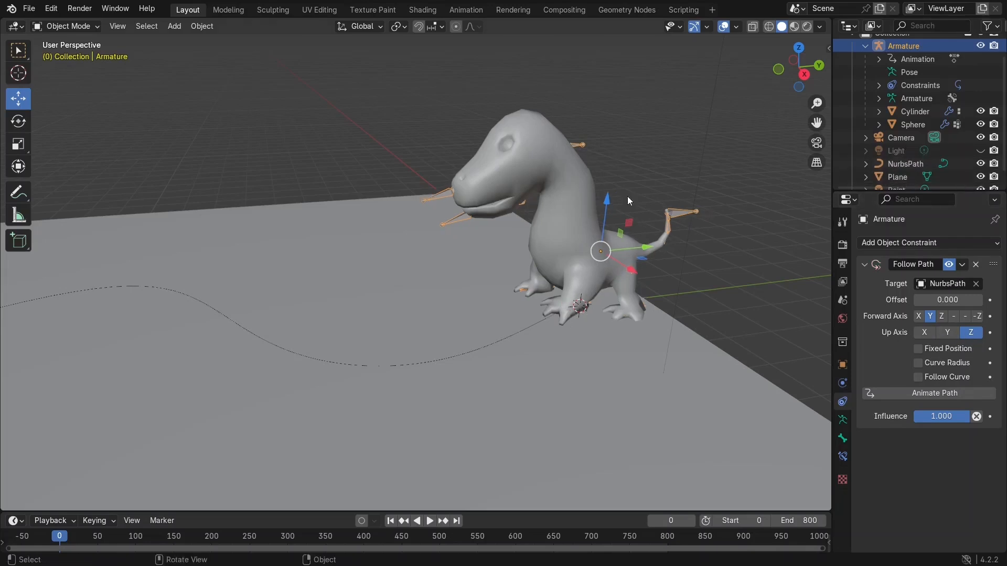
Set the Follow Path constraint's forward axis to -Y and enable Follow Curve.
left_click(965, 316)
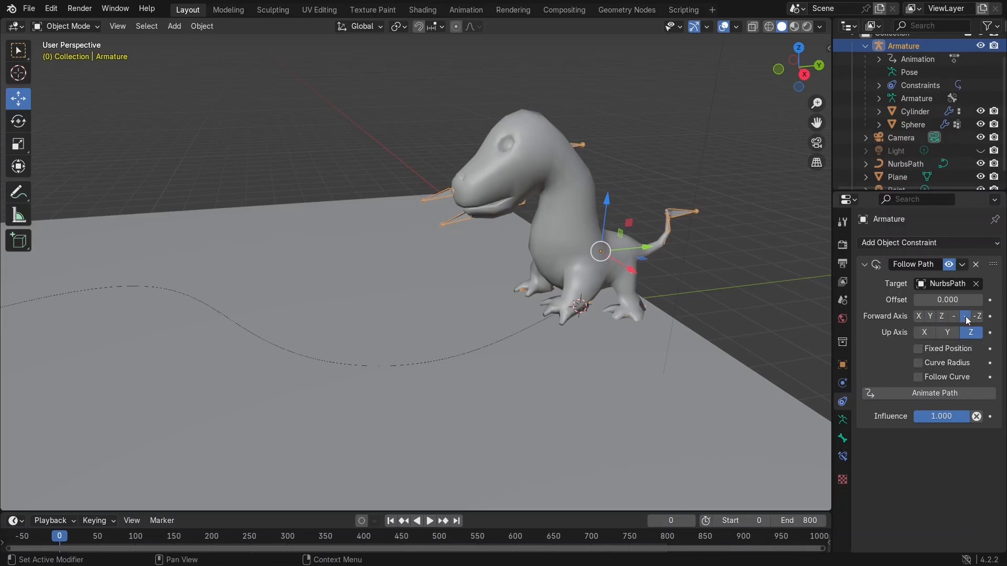
left_click(977, 316)
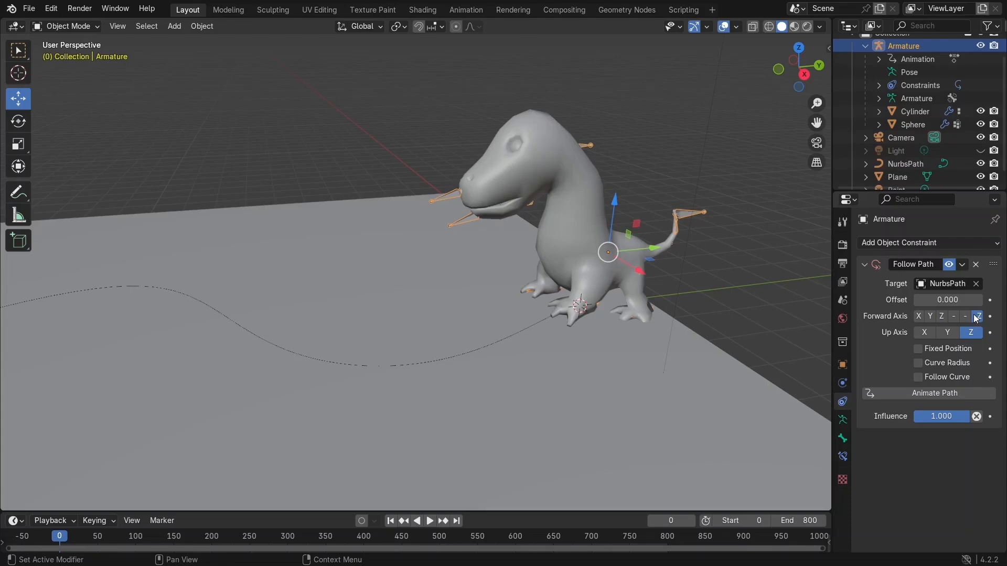
left_click(966, 317)
left_click(955, 316)
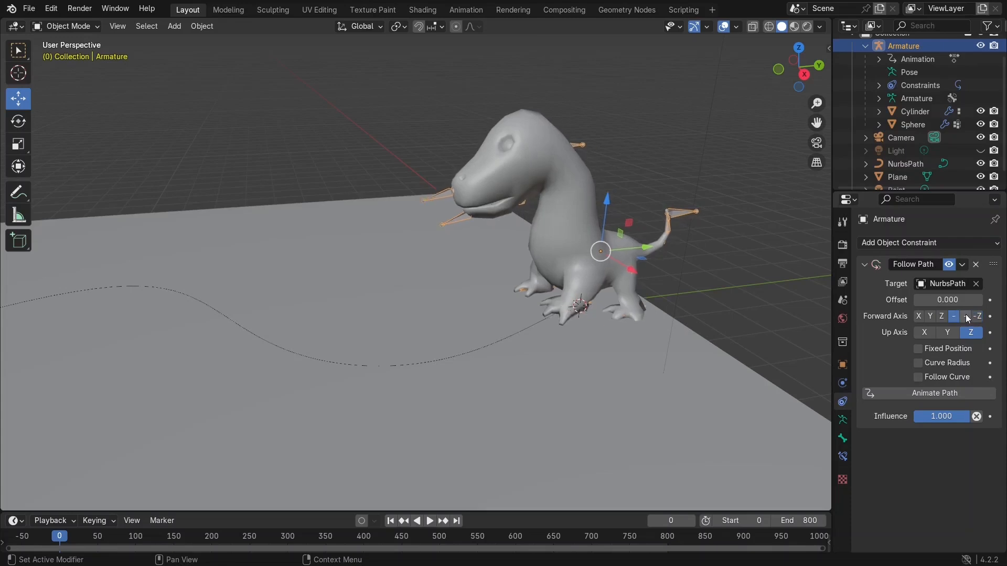
left_click(977, 316)
left_click(966, 316)
left_click(954, 377)
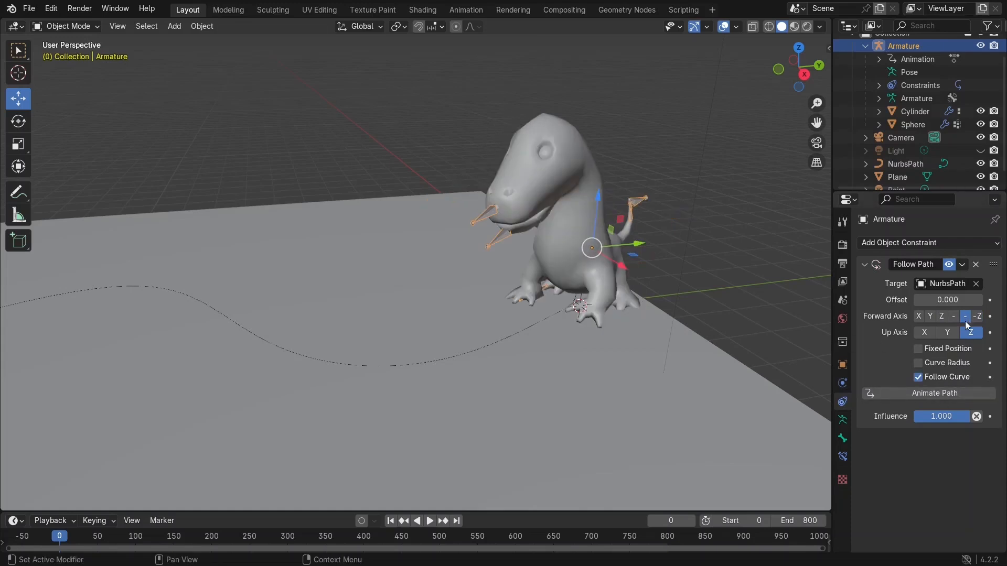
Play the animation and check from different sides how the dinosaur walks along the path.
scroll(653, 363, "down", 3)
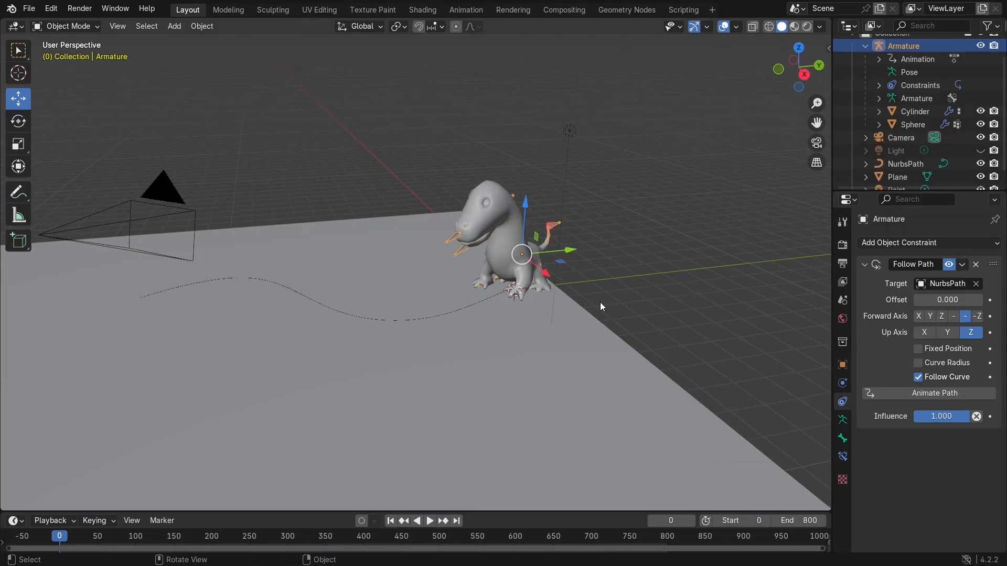
middle_click_drag(527, 325, 680, 291, "shift")
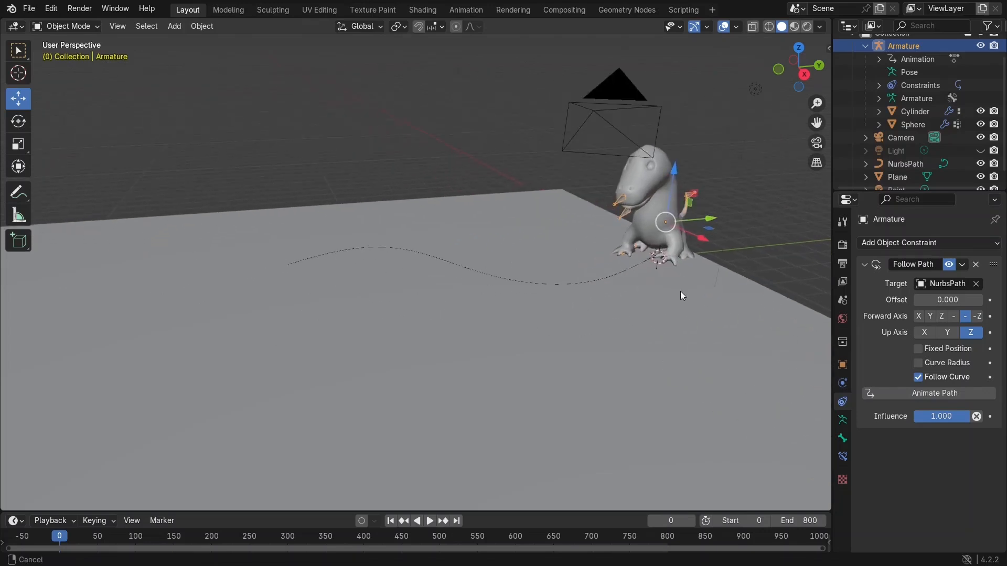
middle_click_drag(644, 320, 632, 313)
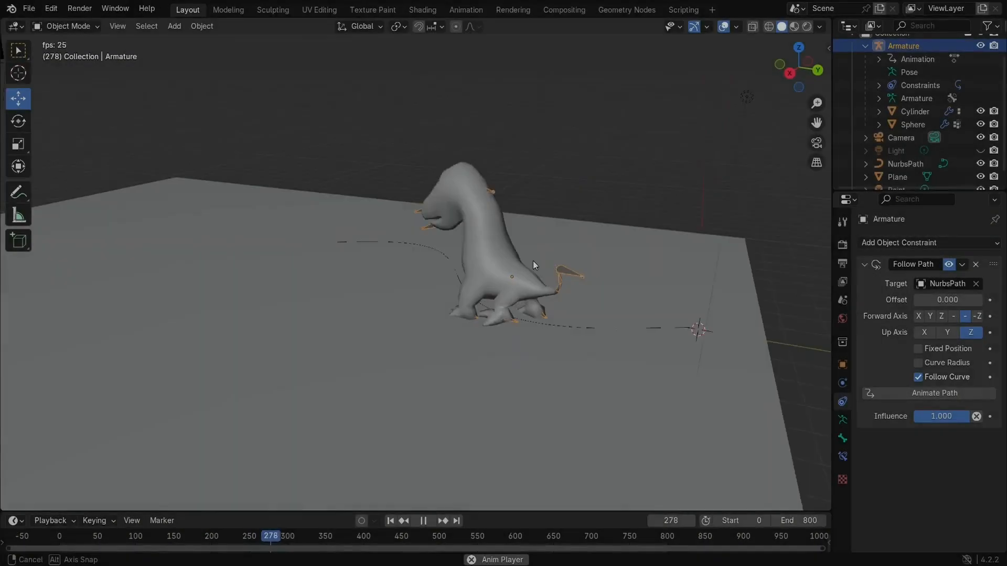
middle_click_drag(533, 260, 729, 247)
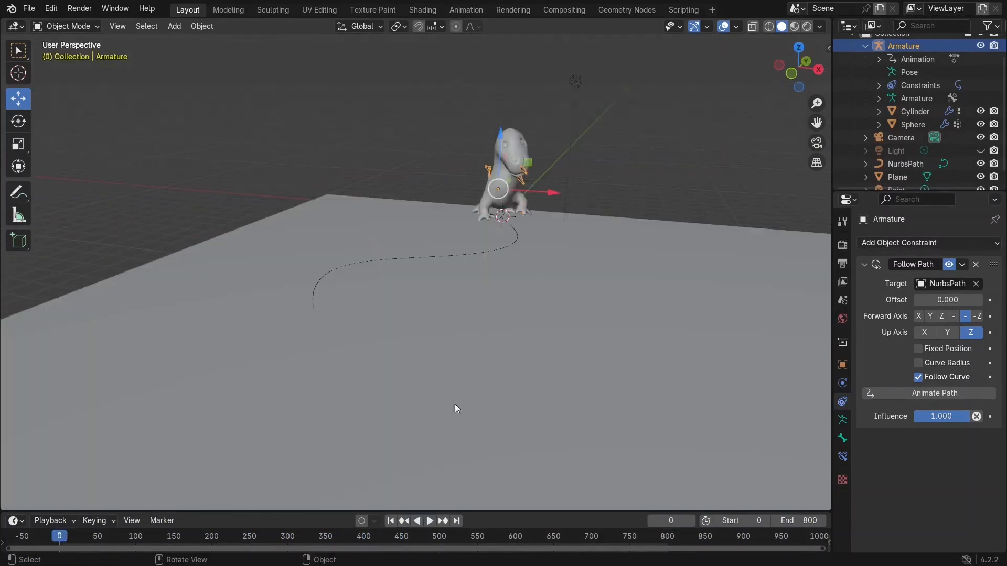
Select the camera, look through it, and use fly navigation to frame the dinosaur together with the whole path.
middle_click_drag(575, 300, 552, 296)
scroll(567, 294, "down", 4)
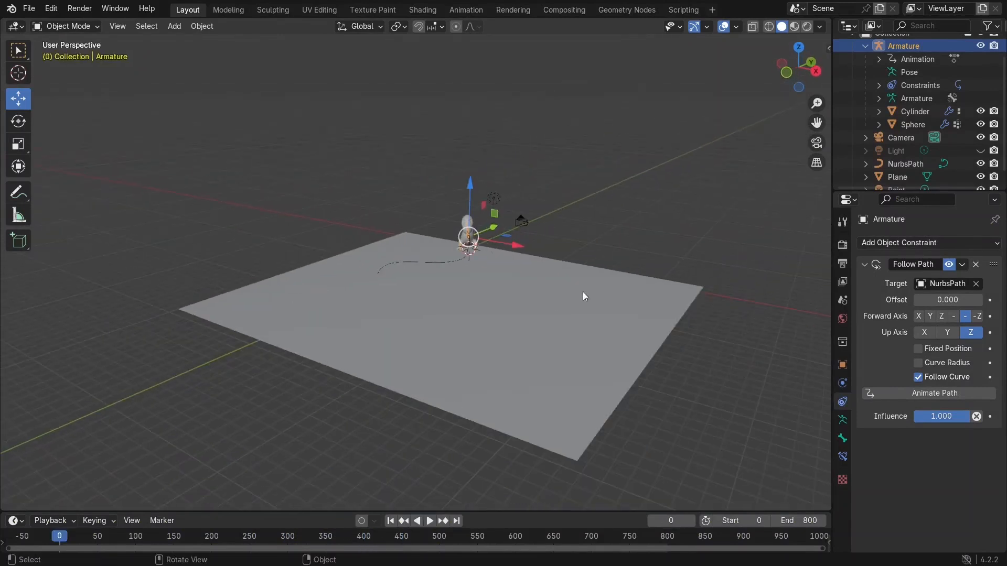
left_click(524, 222)
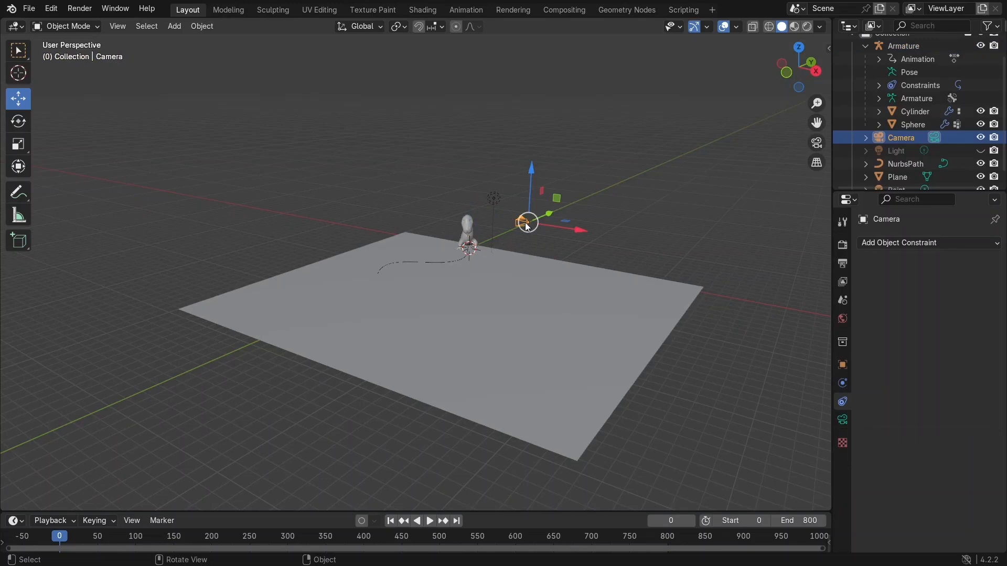
key("KP_0")
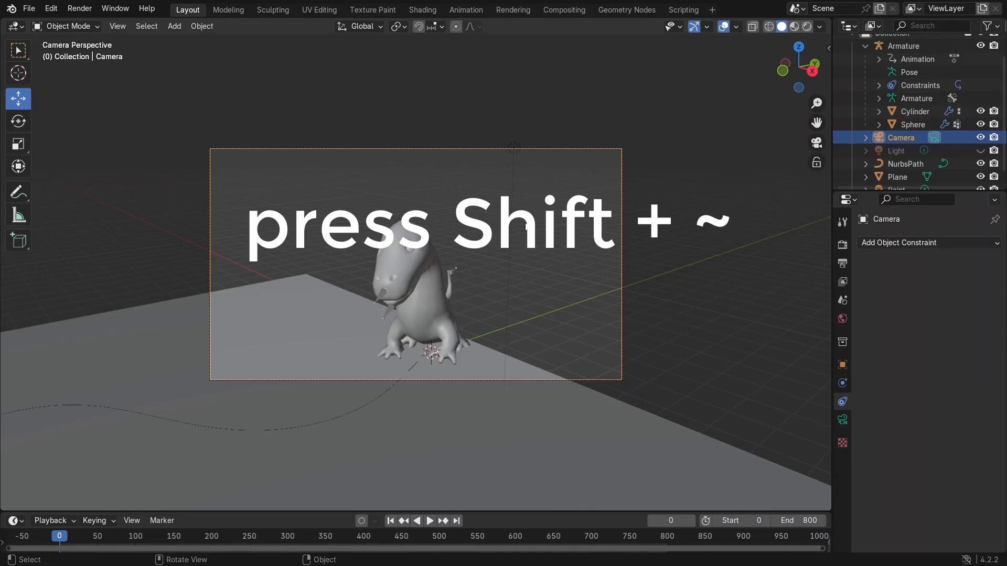
key("shift+grave")
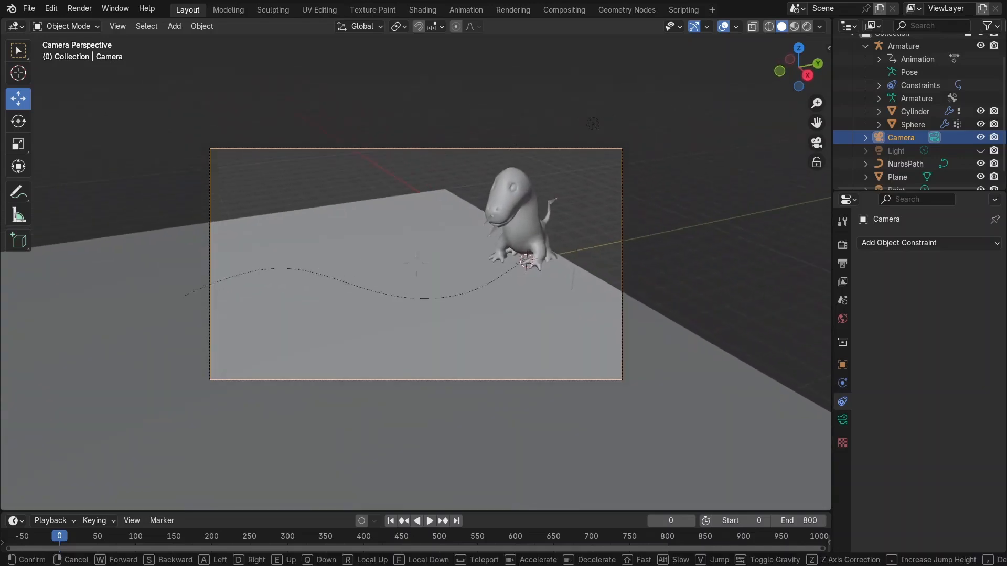
key("s")
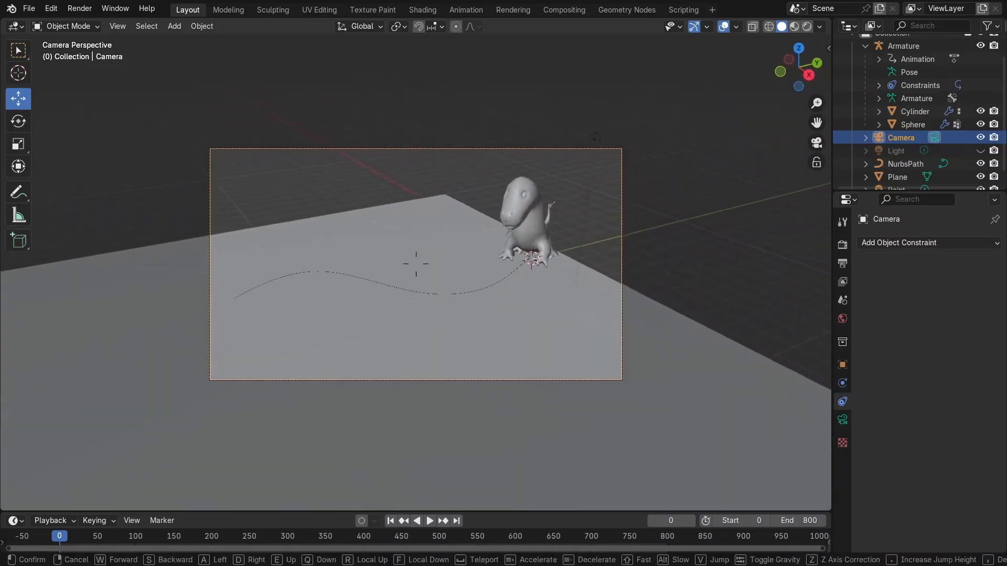
key("w")
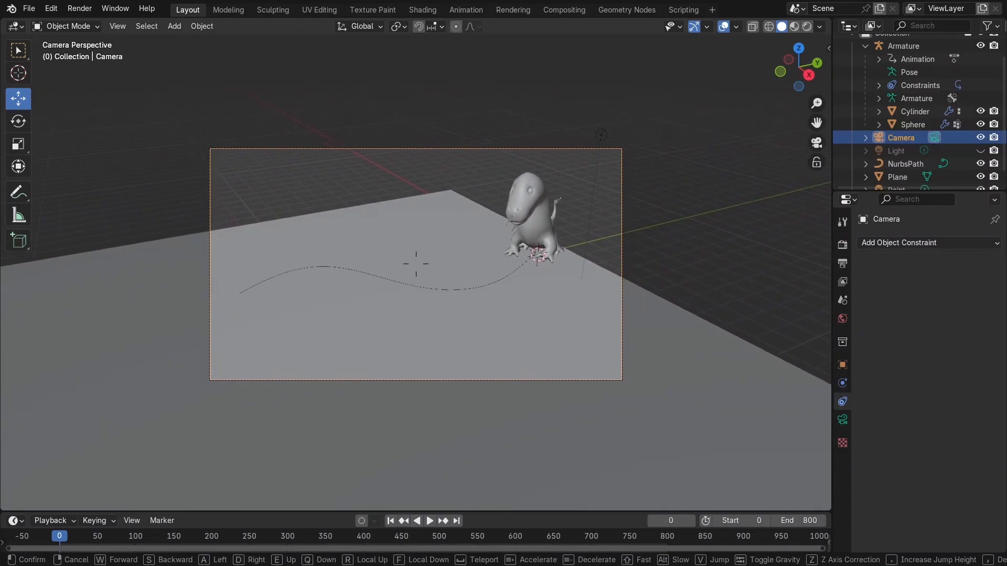
key("d")
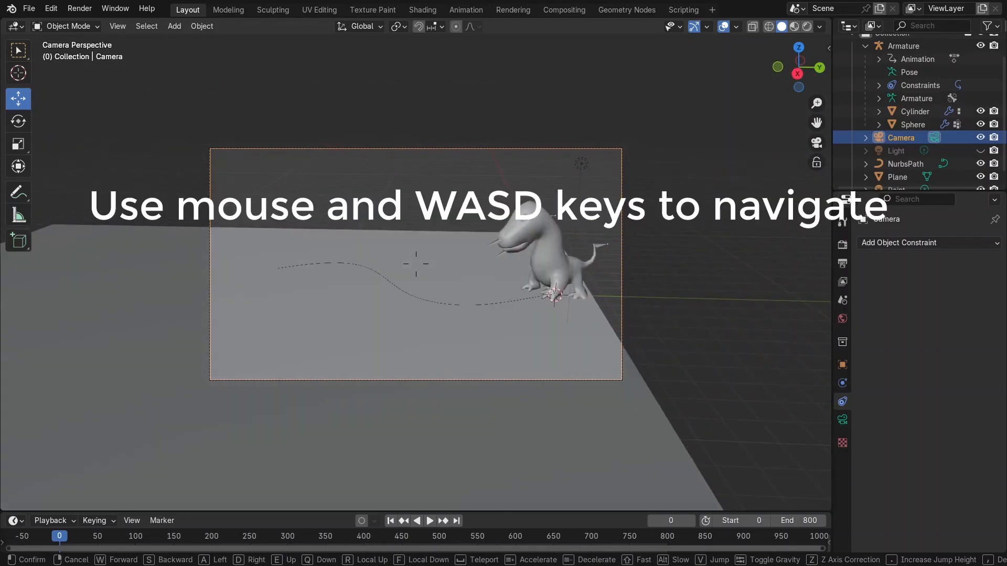
left_click(531, 224)
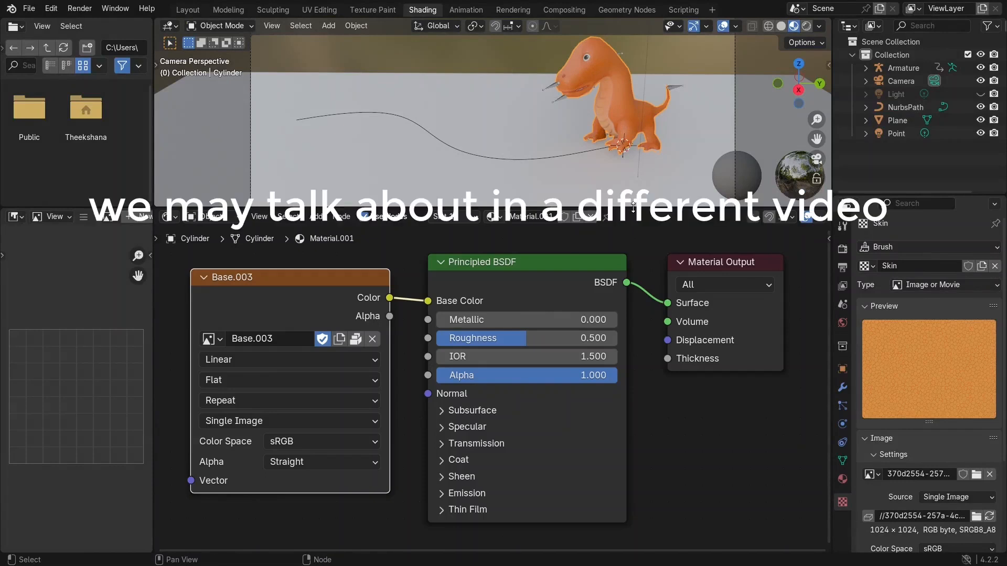
Enlarge the 3D viewport in the Shading workspace and display the World shader nodes below it.
left_click_drag(633, 208, 642, 334)
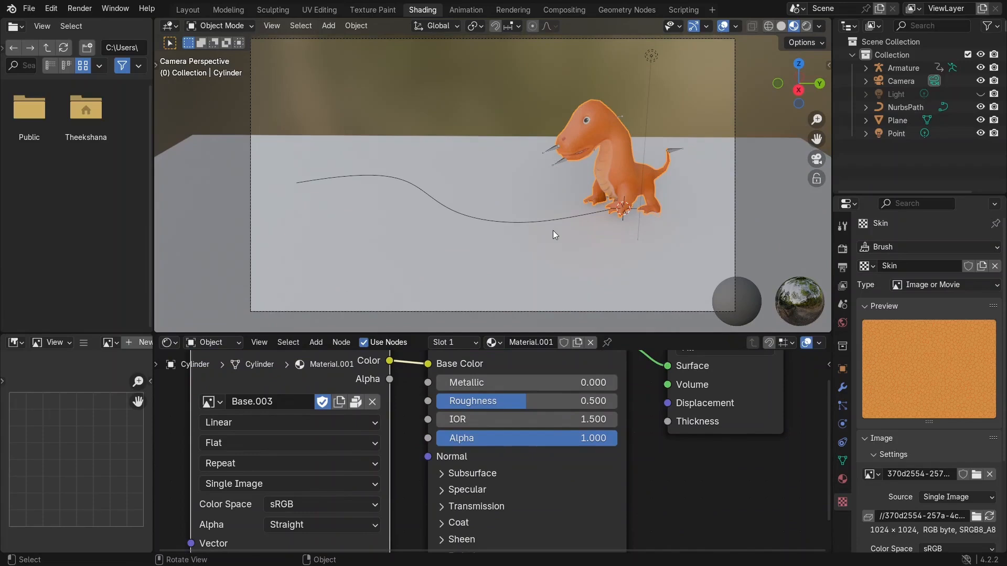
left_click(218, 342)
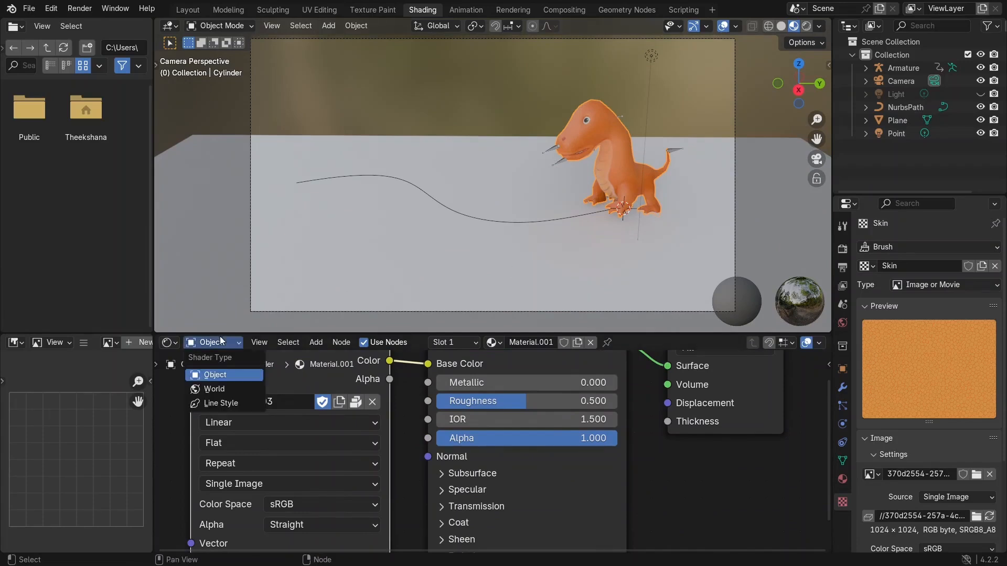
left_click(228, 389)
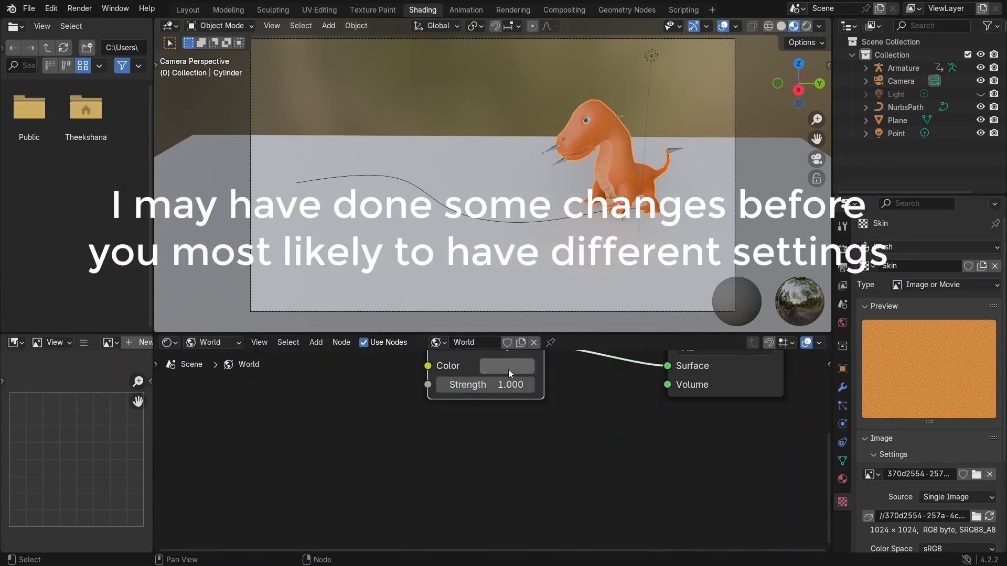
key("Home")
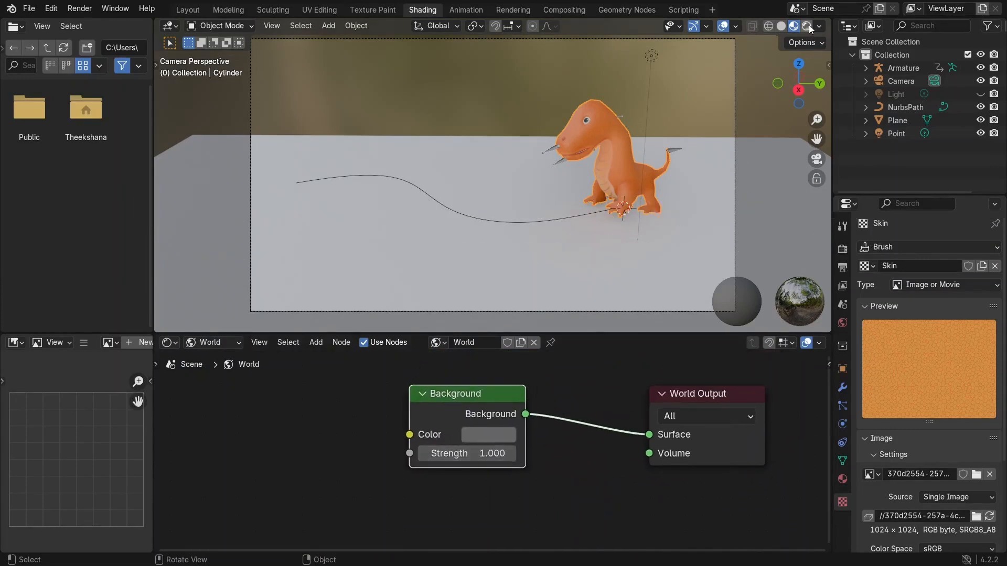
Switch the viewport to rendered shading and change the point light above the dinosaur to an Area light.
left_click(809, 27)
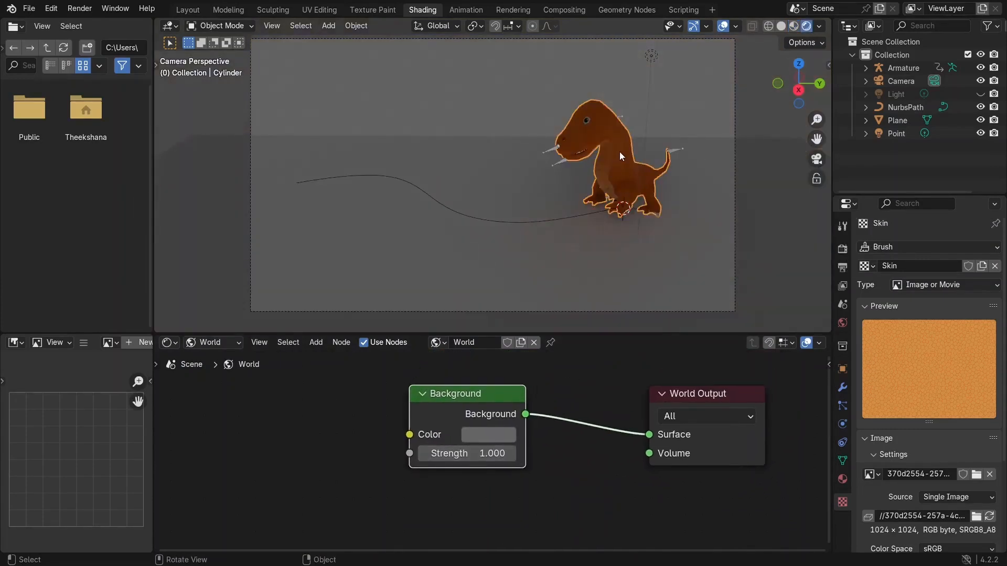
left_click(651, 56)
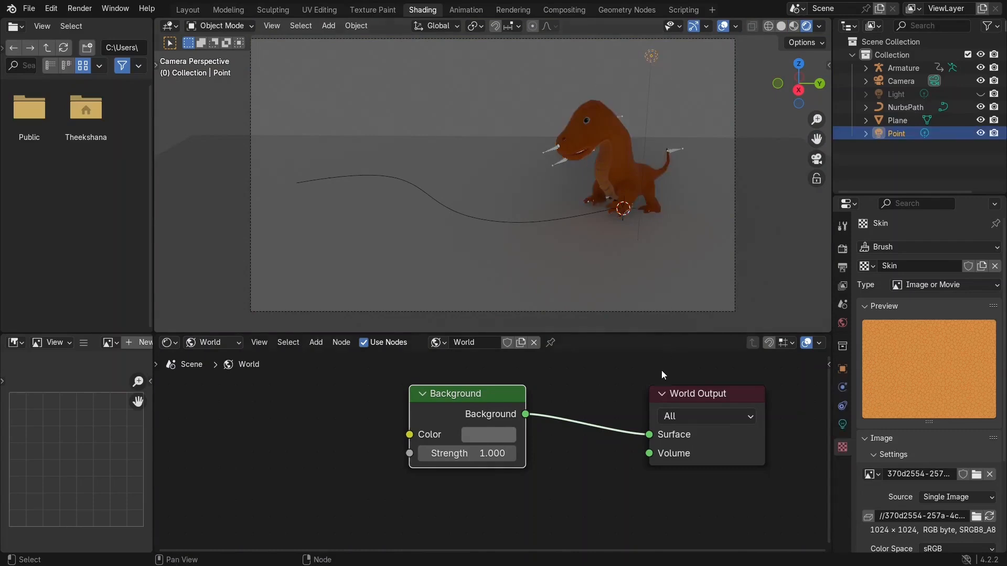
left_click(845, 425)
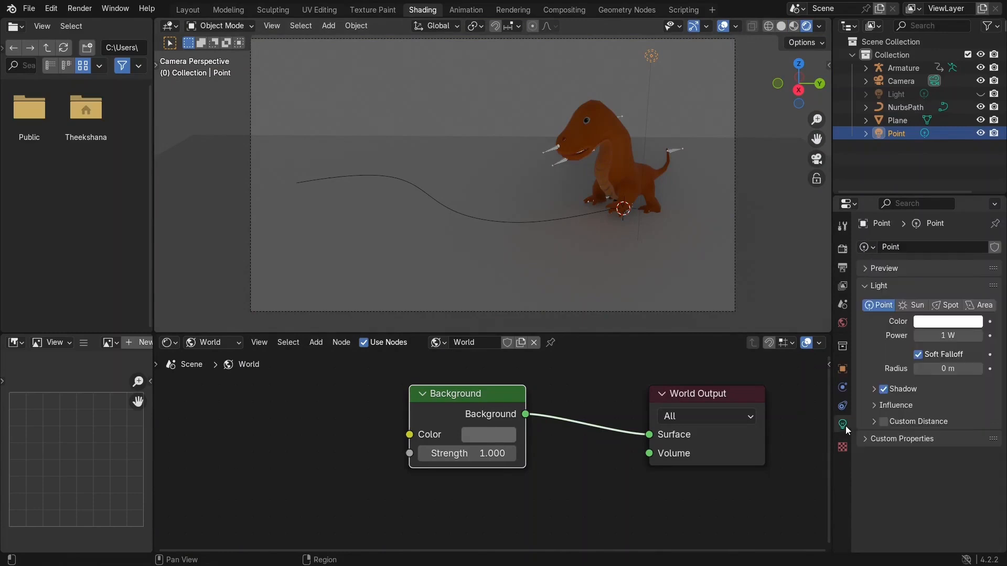
left_click(976, 306)
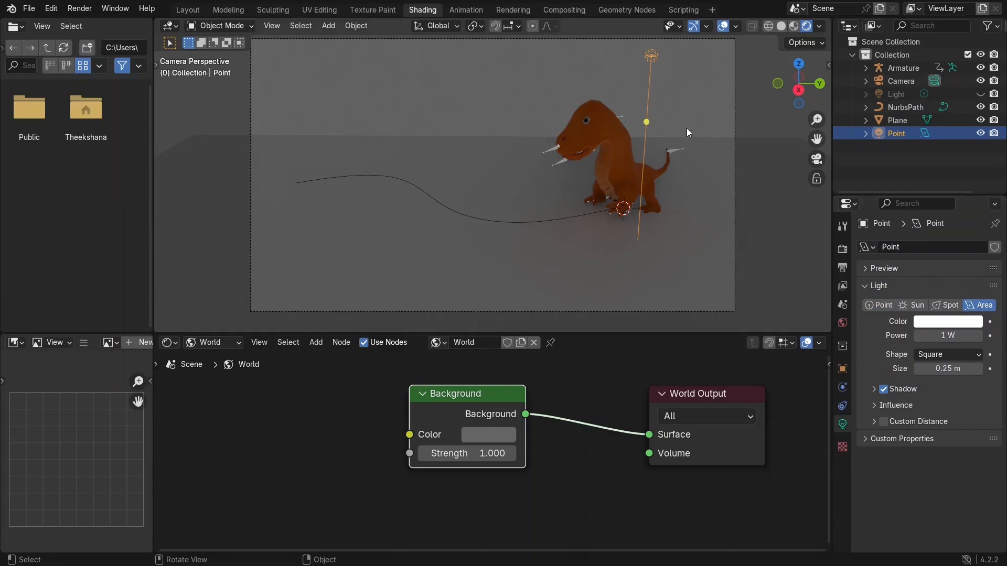
Aim the area light toward the dinosaur and set its power to 150 W.
left_click_drag(647, 128, 607, 124)
left_click(946, 336)
type("1000")
key("Return")
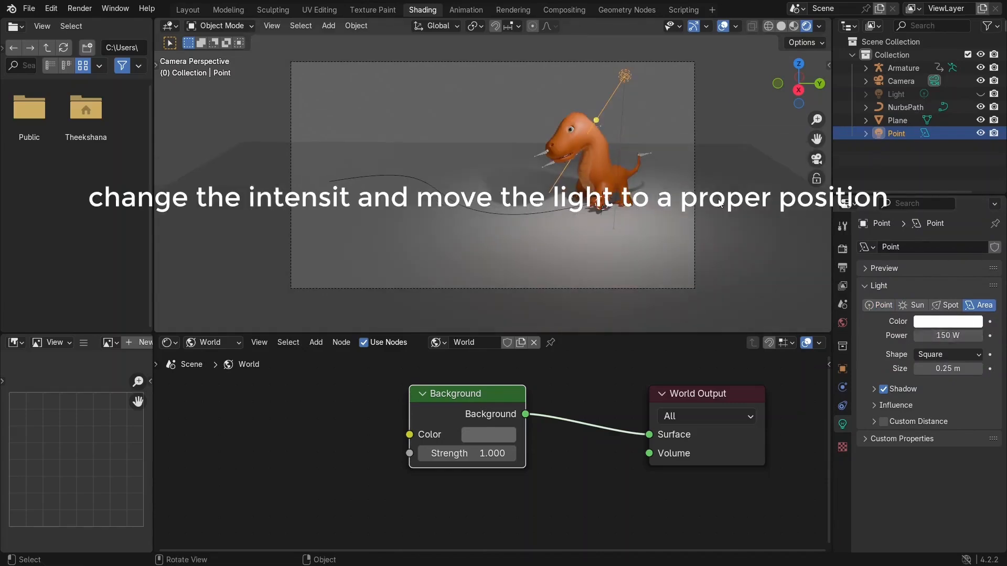
Reposition and rotate the area light to shine on the dinosaur, set its power to 500 W, and deselect it.
mouse_move(603, 173)
middle_mouse_down()
mouse_move(611, 220)
mouse_move(598, 162)
middle_mouse_up()
key("g")
key("r")
key("g")
left_click(593, 231)
left_click(945, 333)
type("500")
key("Return")
scroll(597, 173, "up", 3)
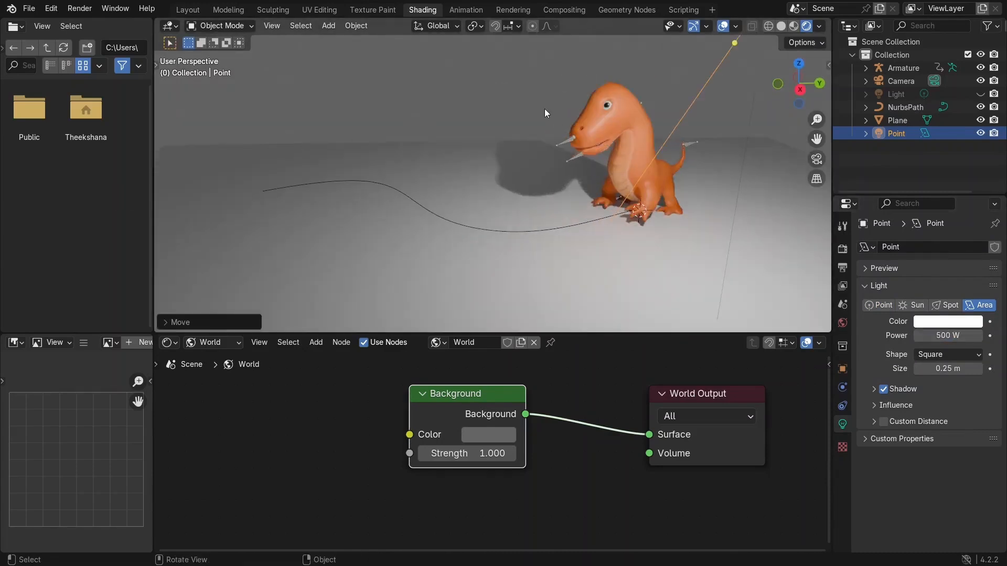
left_click(510, 108)
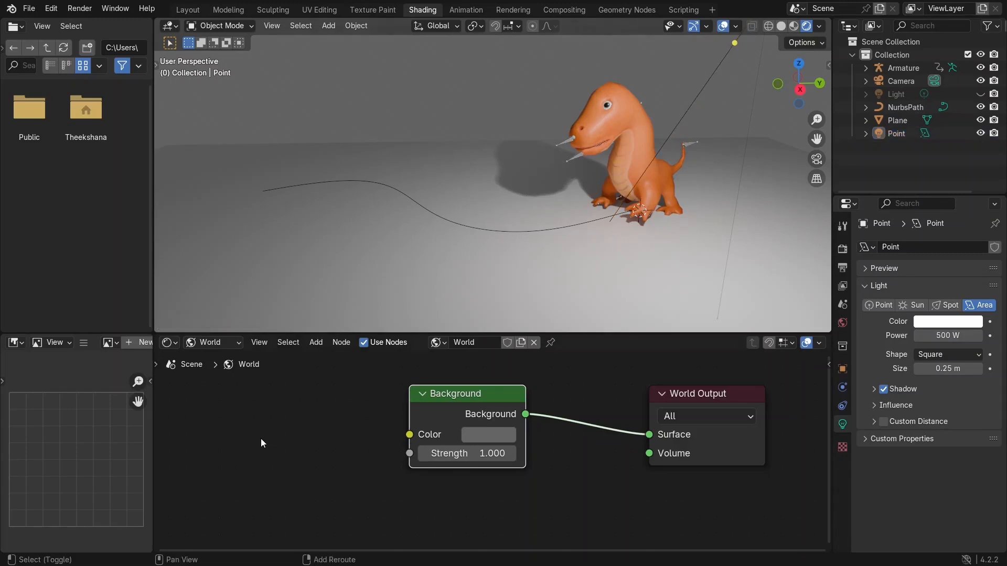
Add an Environment Texture node to the world shader and connect its Color output to the Background node's Color.
key("shift+a")
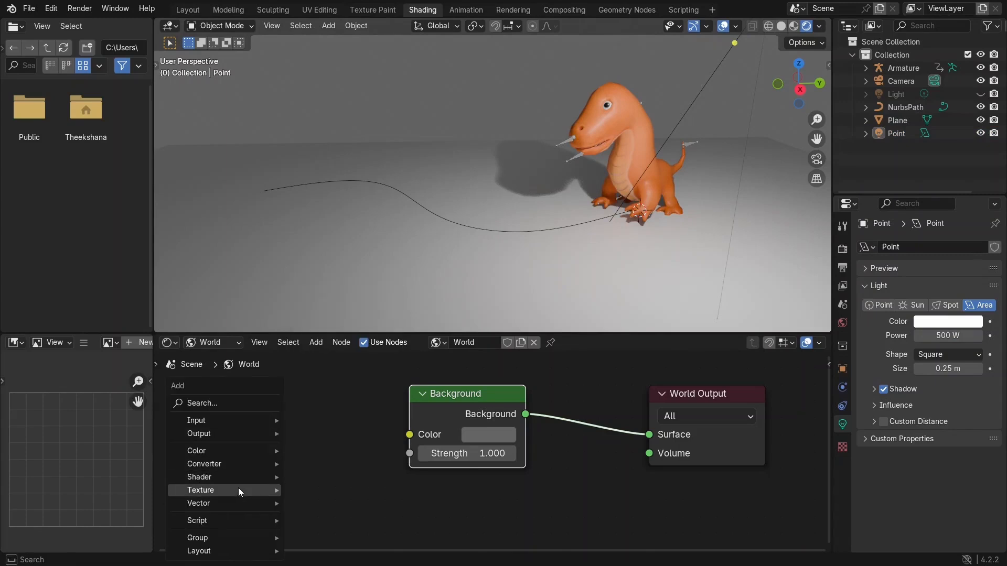
mouse_move(237, 491)
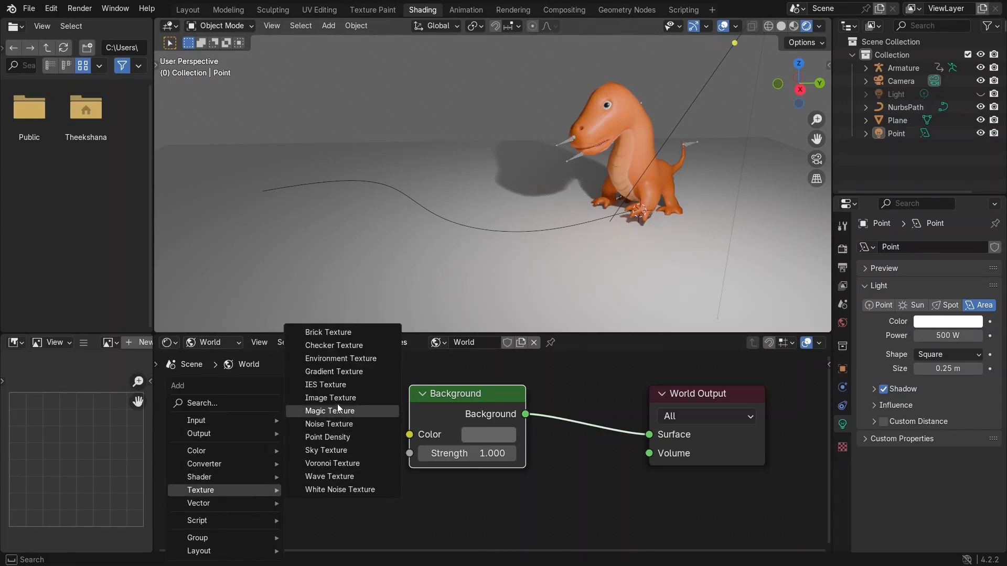
left_click(337, 360)
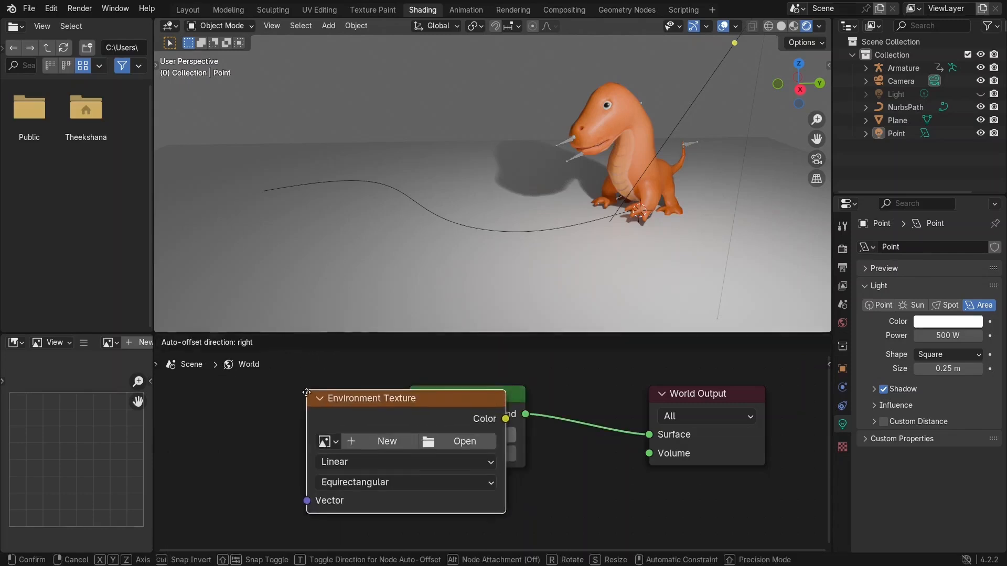
left_click(325, 430)
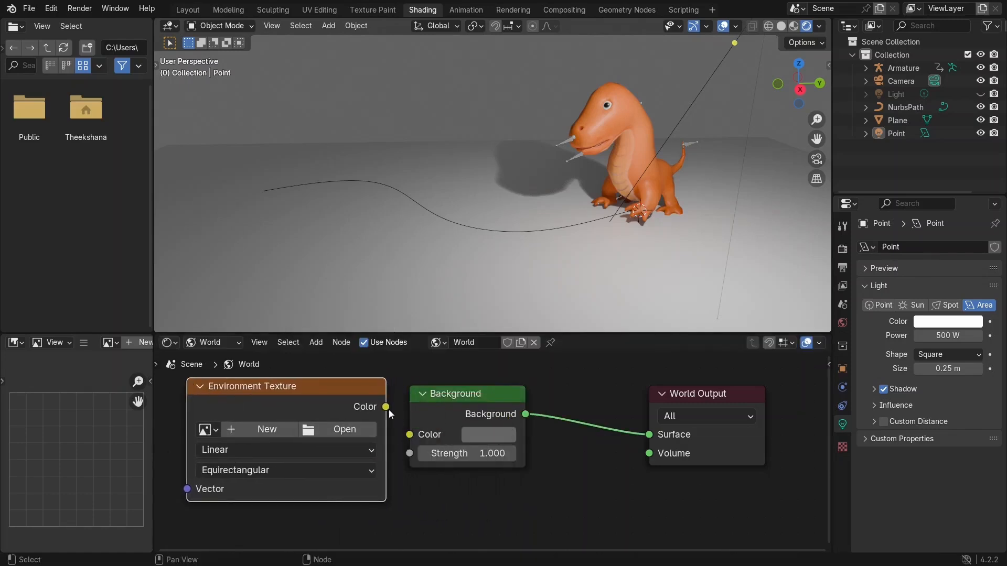
left_click_drag(387, 408, 409, 435)
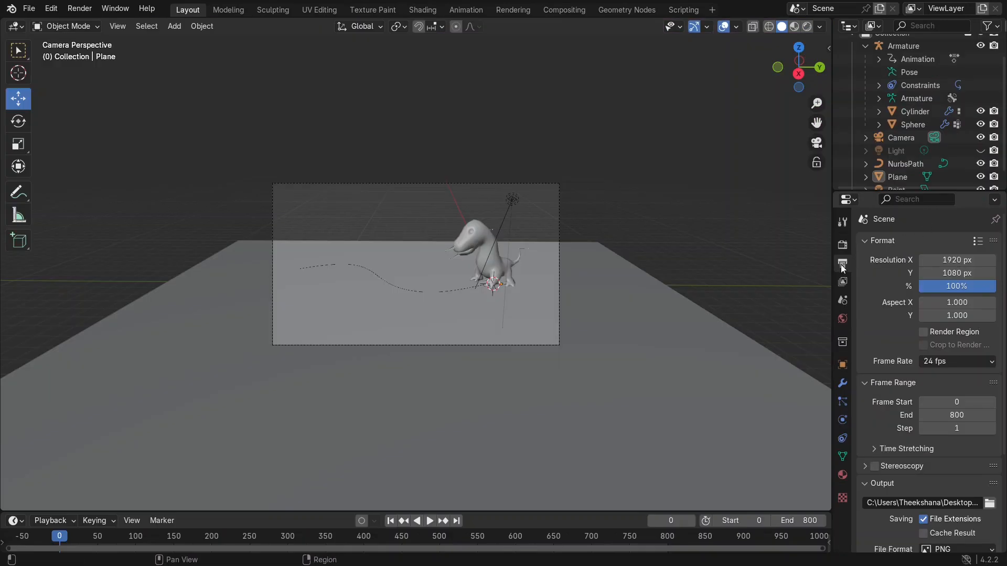
Set the render output path to the output\frames folder.
left_click(989, 504)
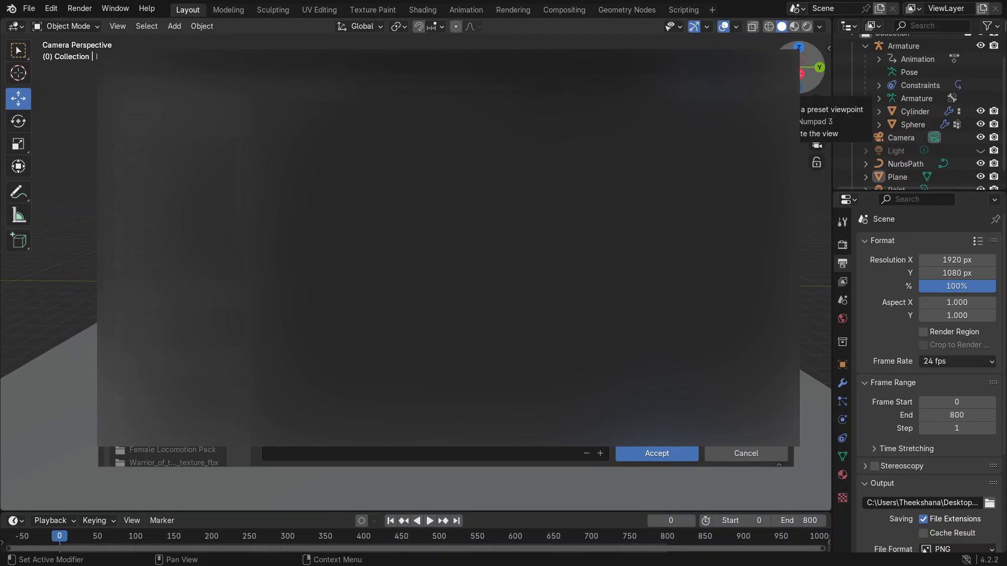
left_click(649, 454)
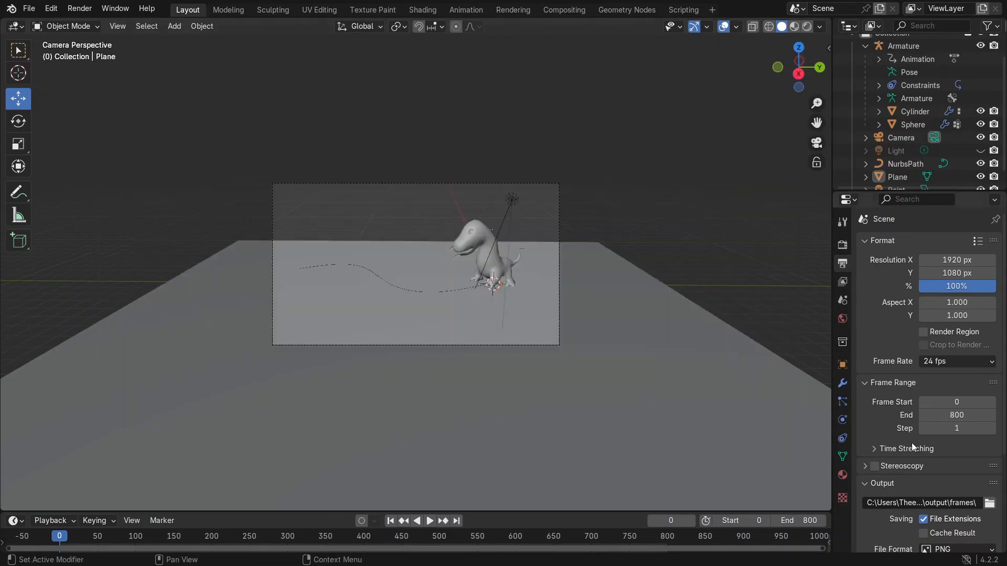
scroll(911, 449, "down", 4)
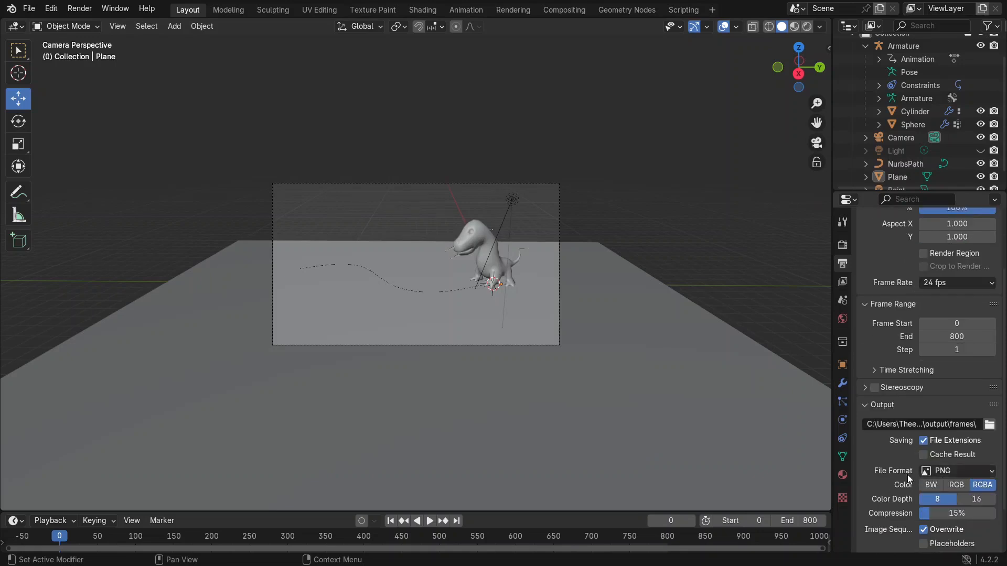
Check the output file format choices, and preview the walk animation in the Layout workspace before returning to frame 0.
left_click(971, 473)
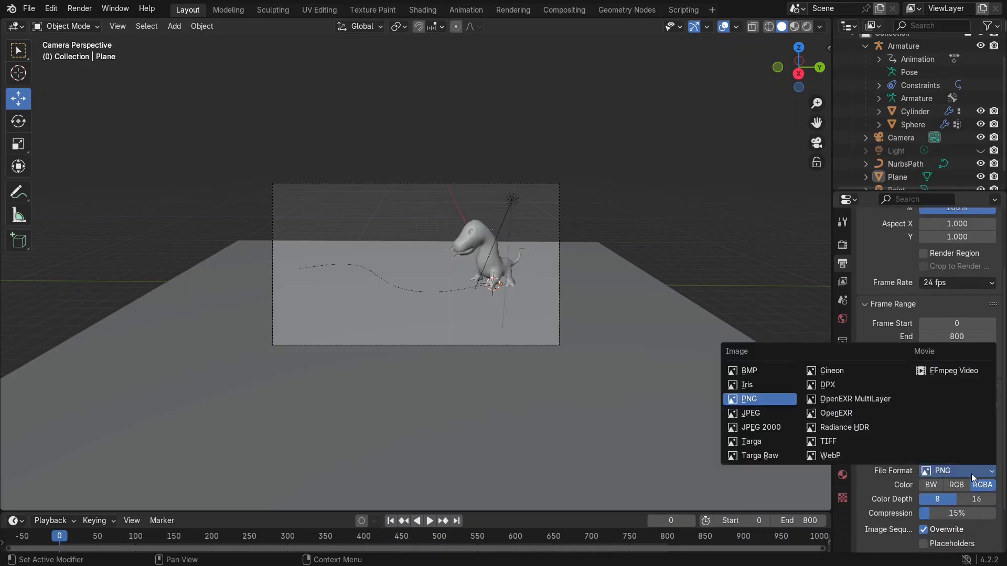
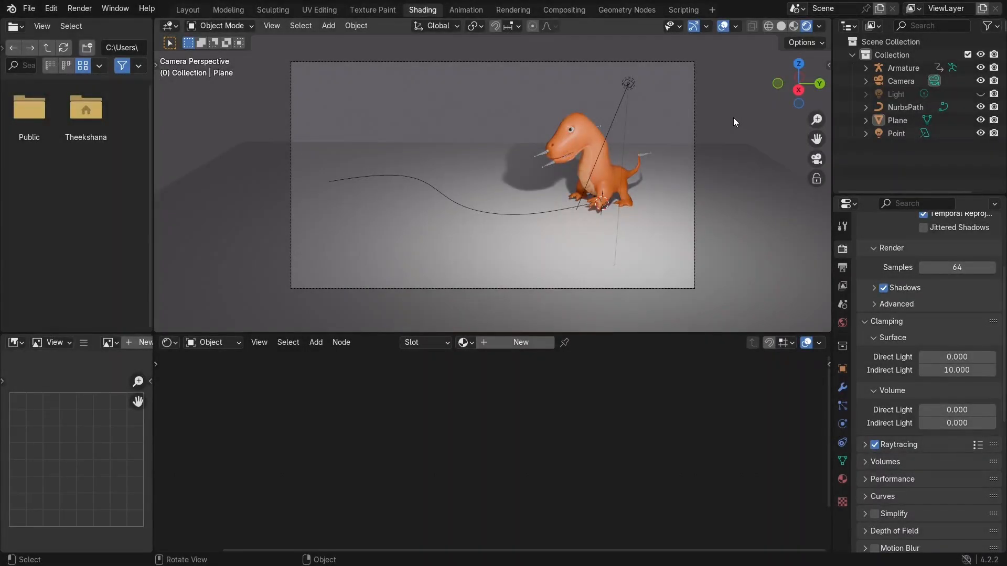
left_click(184, 10)
left_click(429, 521)
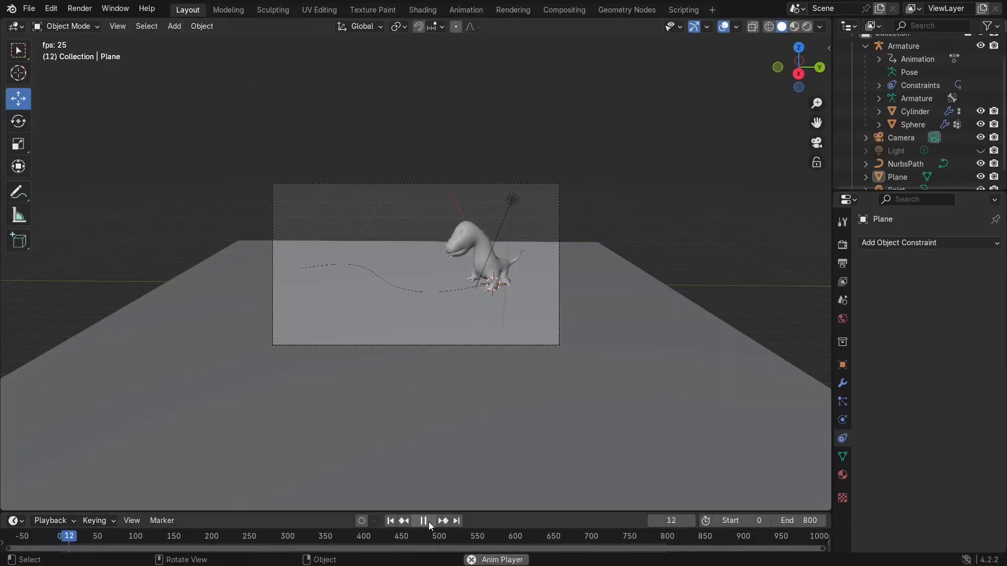
left_click(423, 521)
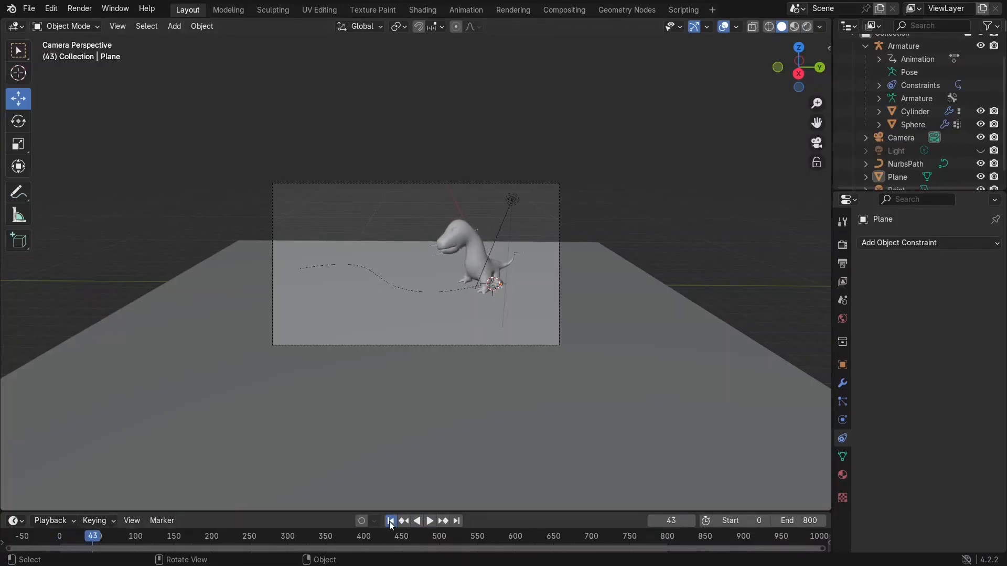
left_click(390, 521)
Keep EEVEE as the render engine and set the render samples to 20.
left_click(842, 246)
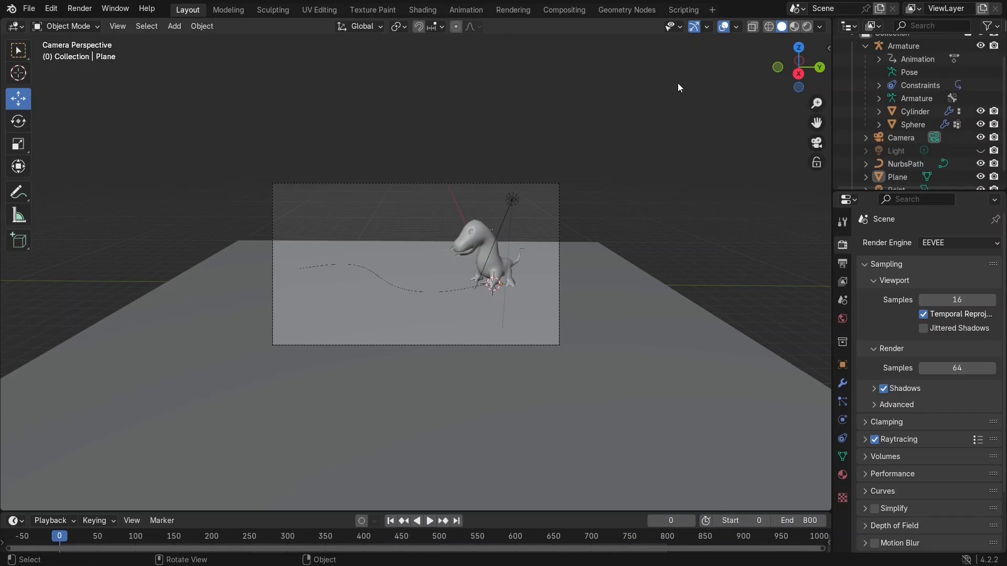
left_click(954, 244)
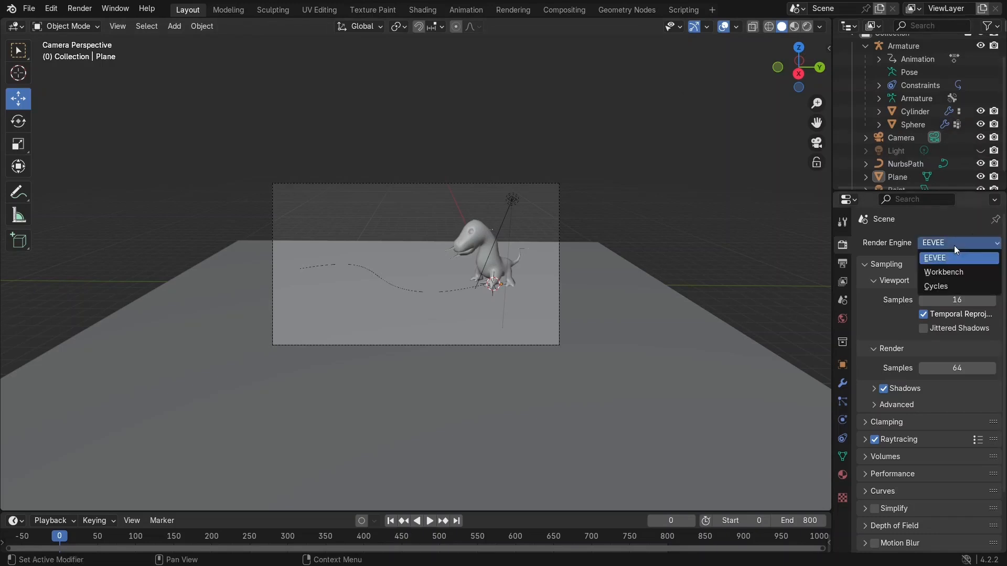
left_click(959, 298)
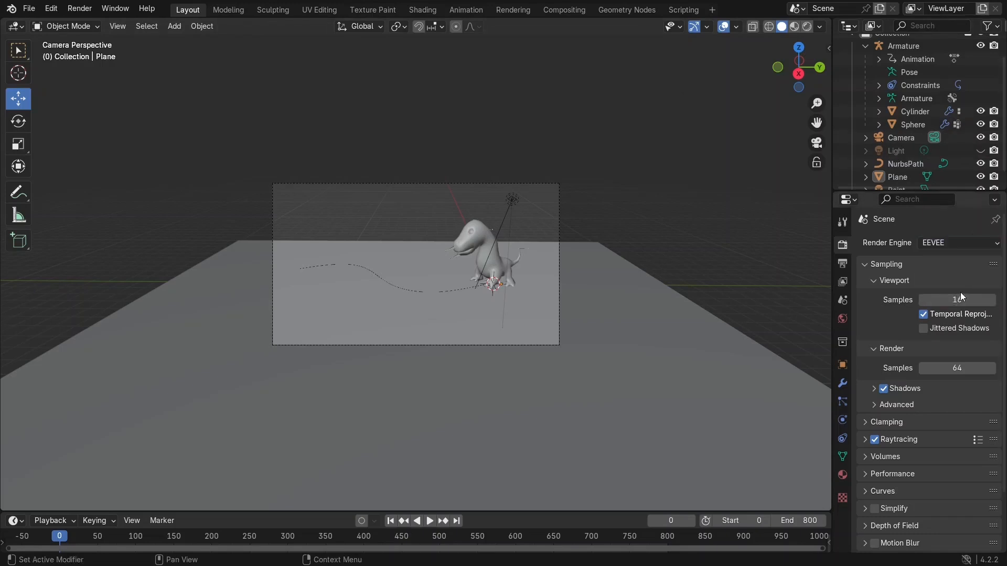
left_click(966, 242)
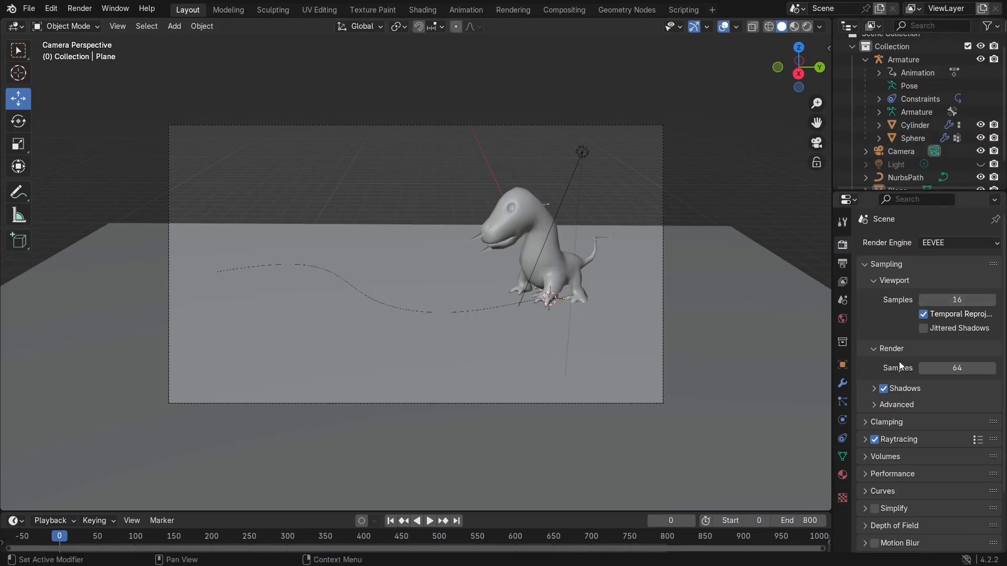
left_click(964, 369)
left_click(897, 338)
left_click(944, 369)
type("20")
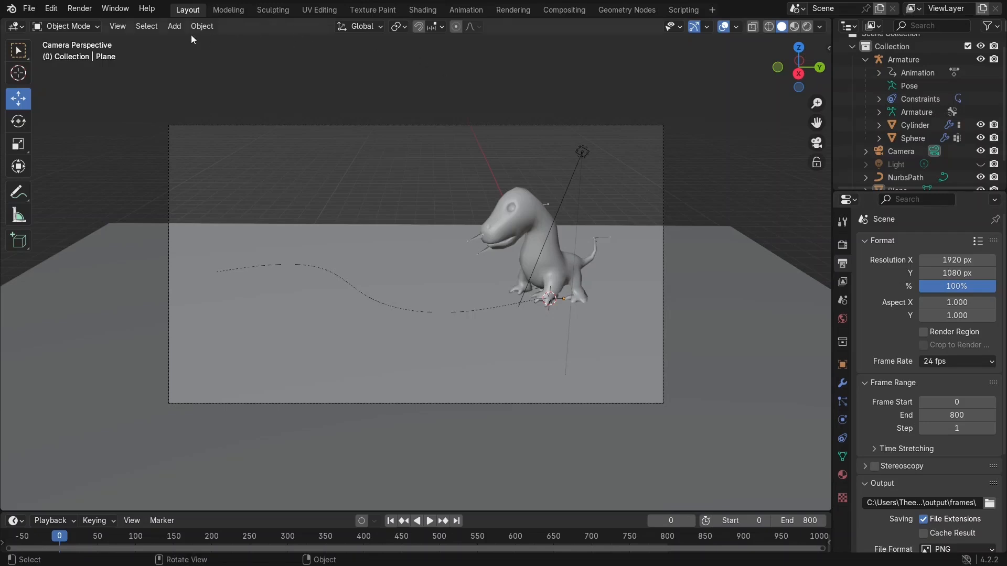
Render a still image of frame 0 through the camera.
left_click(87, 13)
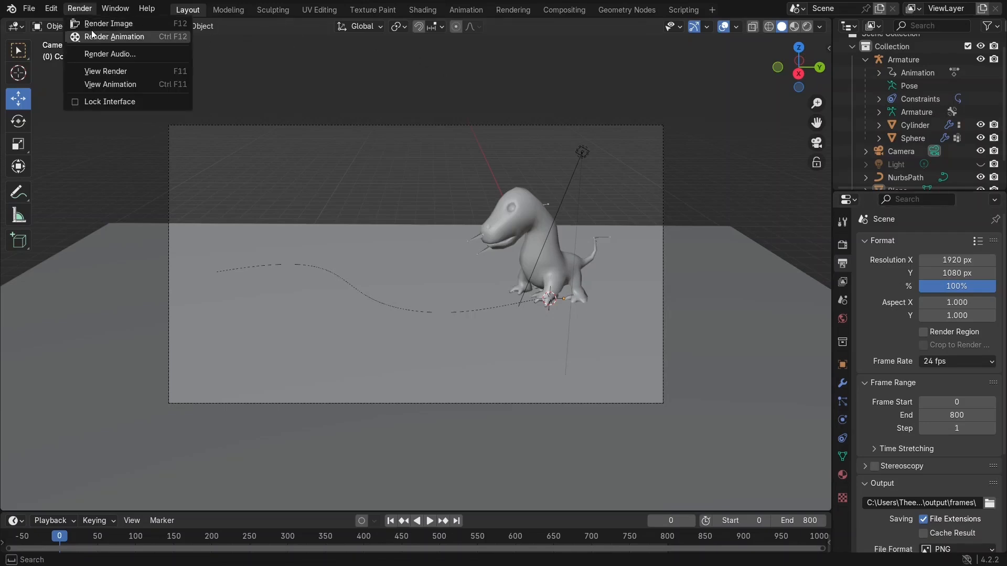
left_click(90, 24)
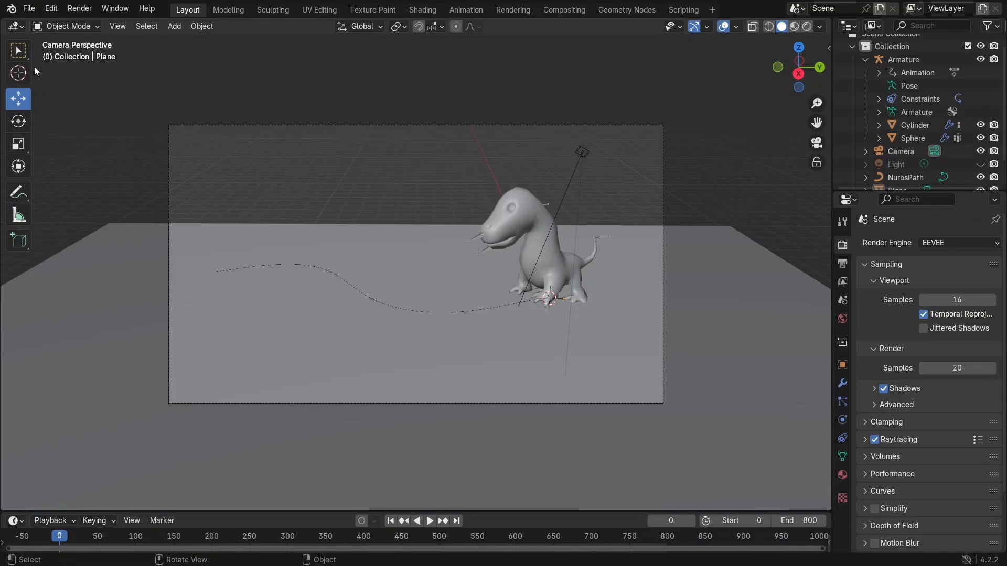
left_click(94, 11)
Leave the camera view and save the dinosaur project file.
mouse_move(700, 227)
middle_mouse_down()
mouse_move(696, 246)
mouse_move(694, 224)
mouse_move(700, 230)
middle_mouse_up()
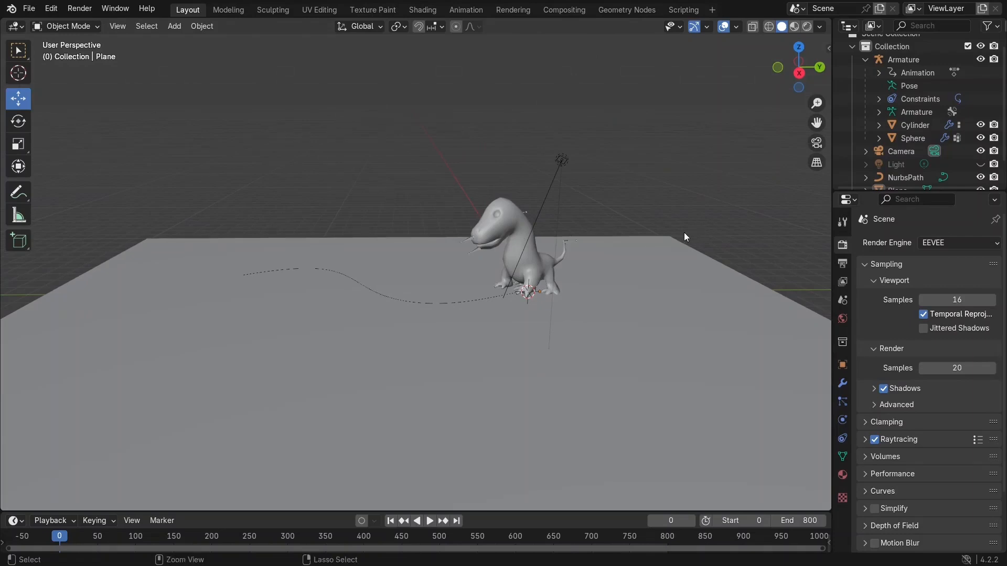
key("ctrl+s")
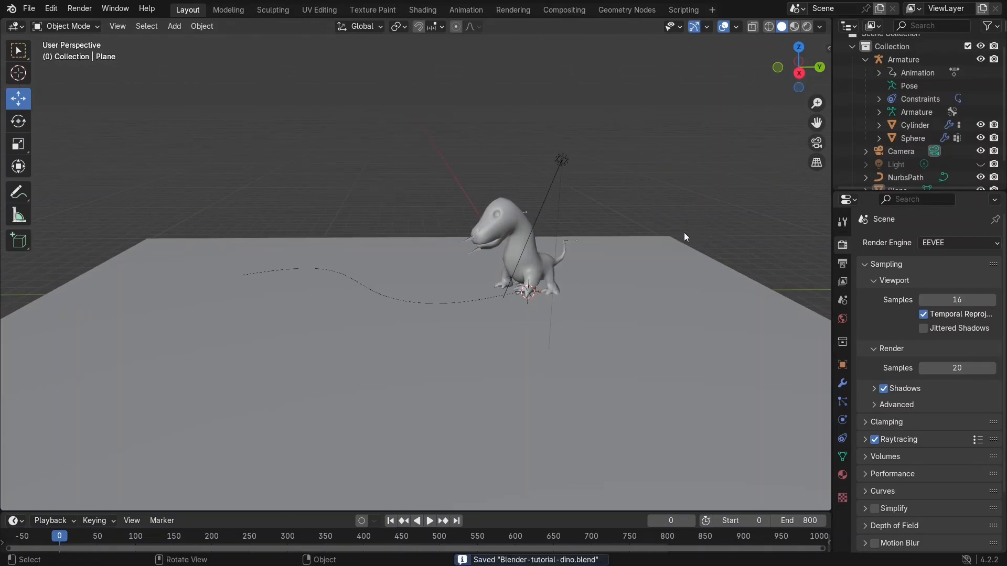
left_click(28, 9)
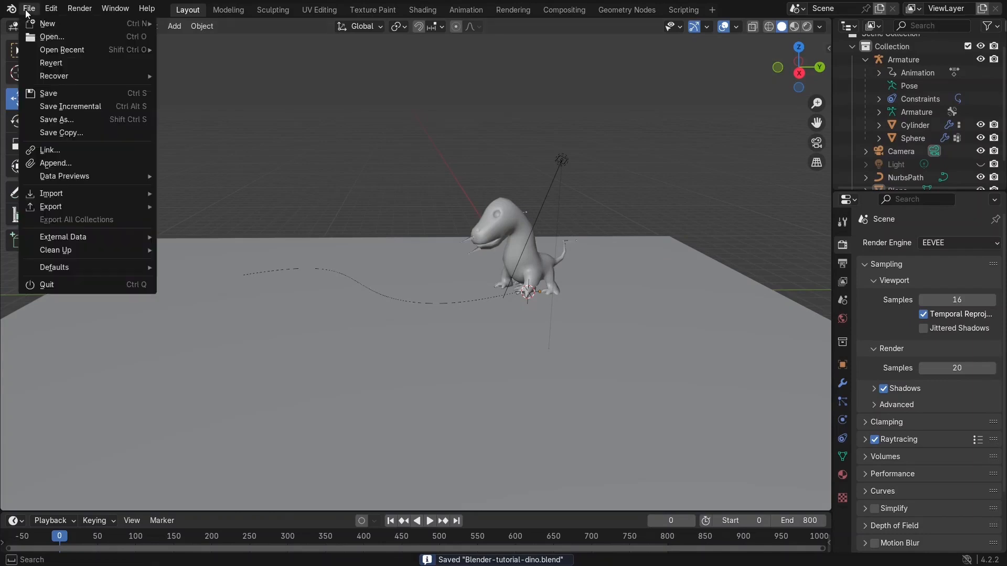
left_click(52, 94)
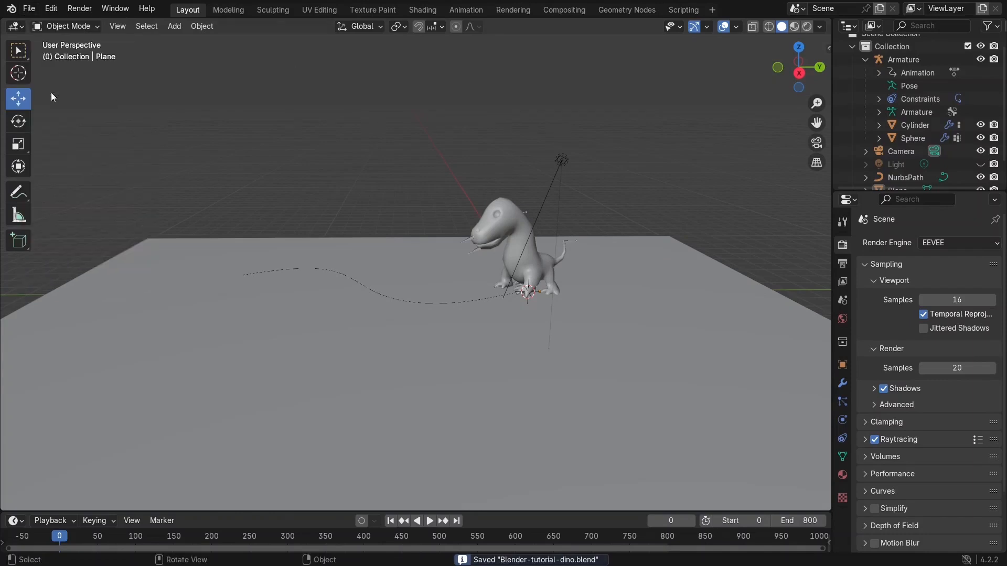
Create a new Video Editing file and add the rendered PNG frames from output\frames as an image strip on channel 1.
left_click(28, 10)
mouse_move(65, 24)
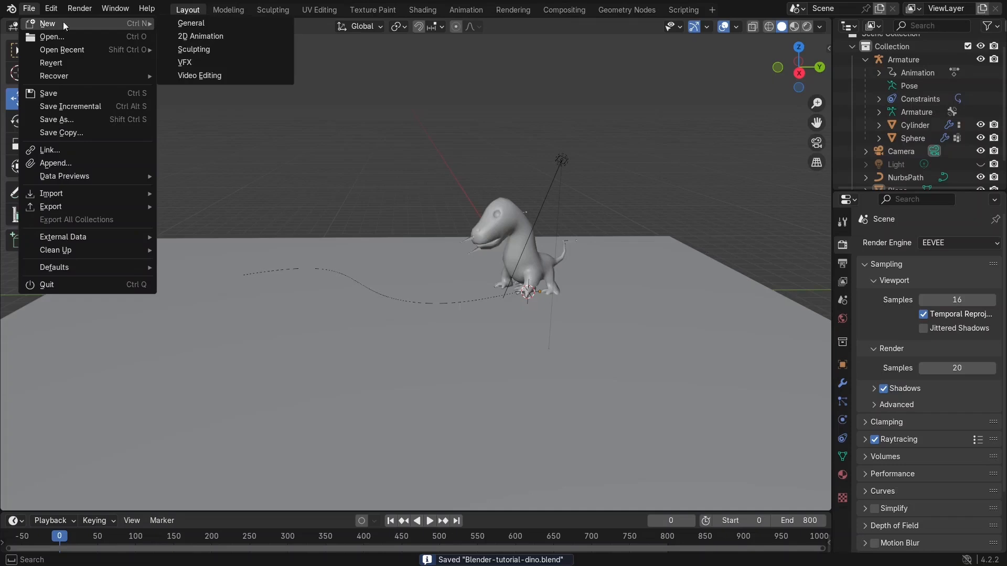
left_click(217, 77)
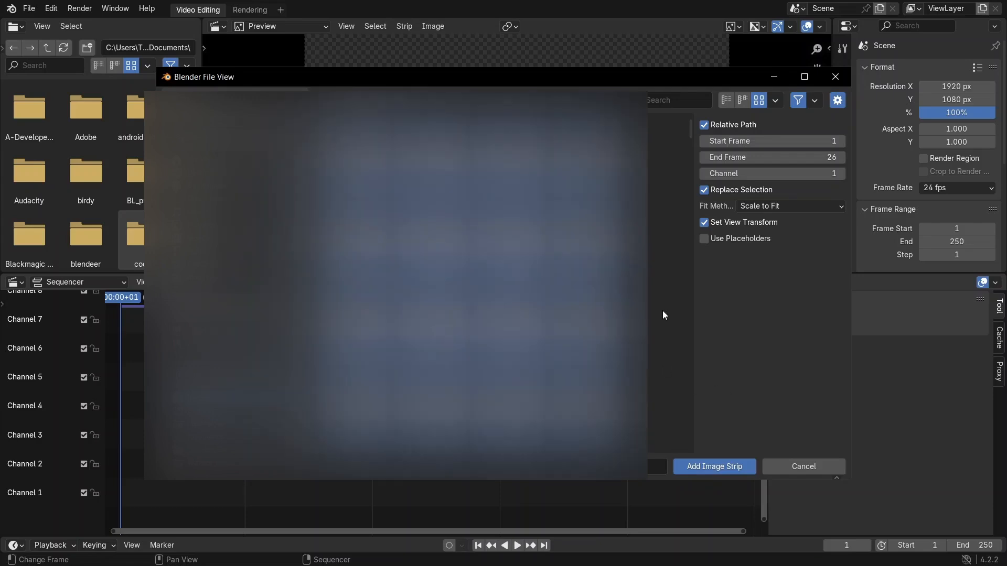
left_click(699, 463)
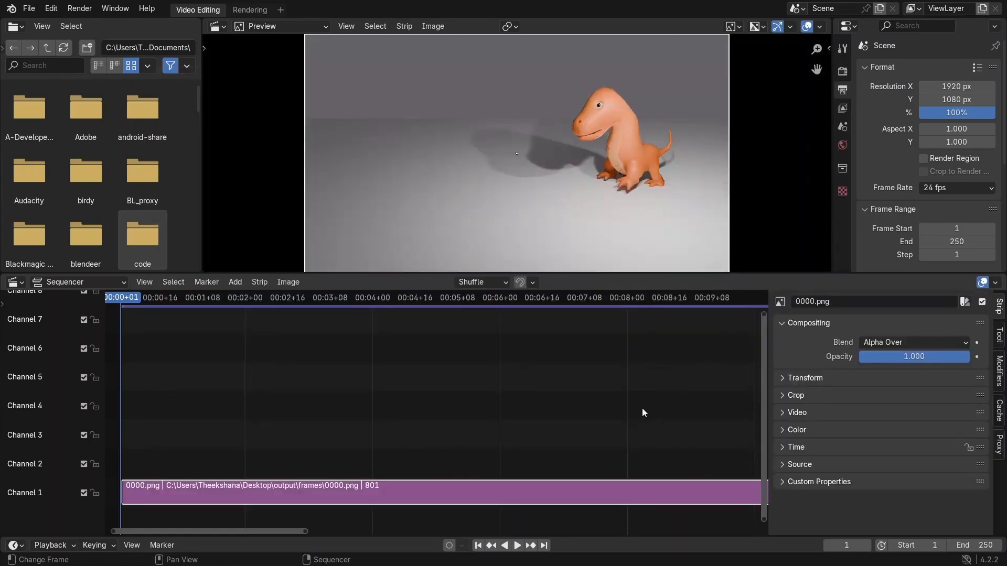
Set the video's frame range to end at 800 and start at 0.
scroll(633, 397, "down", 10)
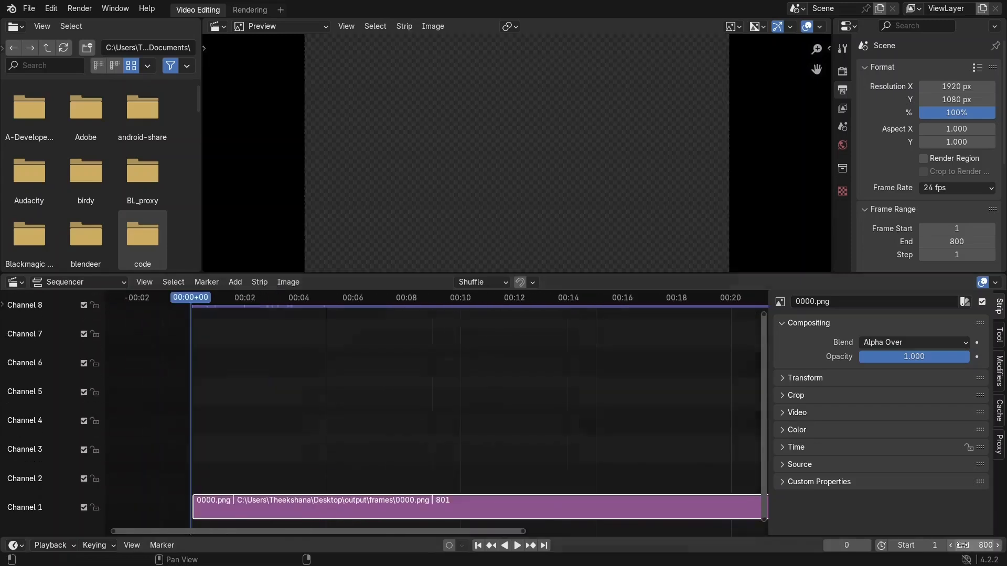
left_click(917, 548)
type("0")
key("Return")
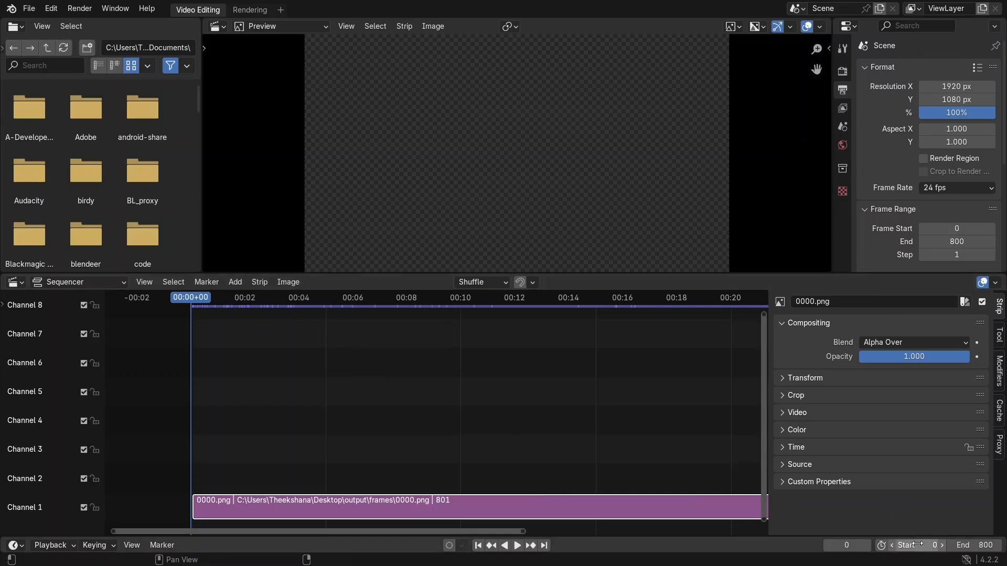
Undo the start frame change and the move to frame 0 in the sequencer.
scroll(335, 340, "up", 5)
key("ctrl+z")
key("ctrl+z")
middle_click_drag(238, 355, 295, 374)
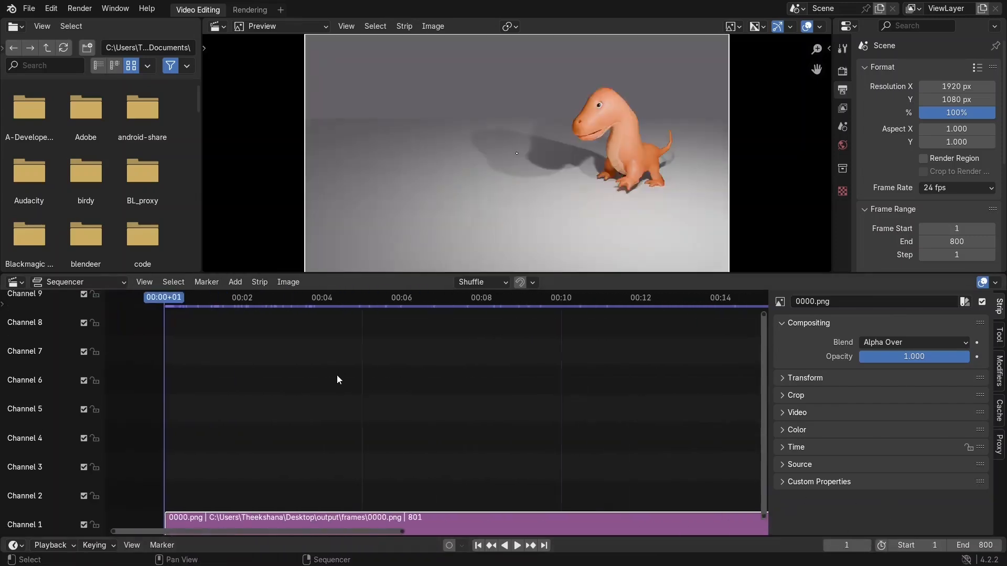
scroll(337, 380, "down", 5)
middle_click_drag(393, 373, 340, 399)
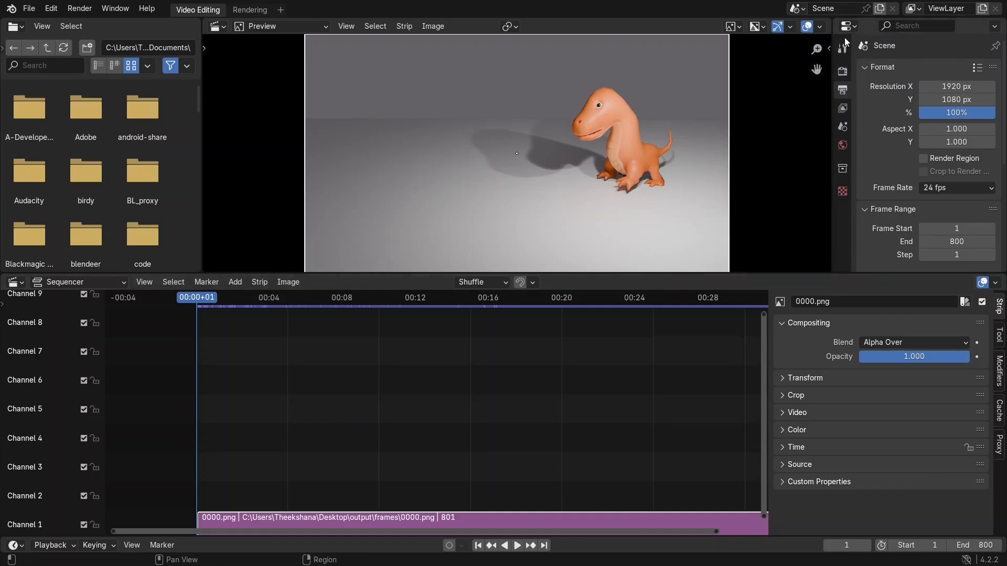
Check the render engine choices and sampling settings of the video project.
left_click(841, 69)
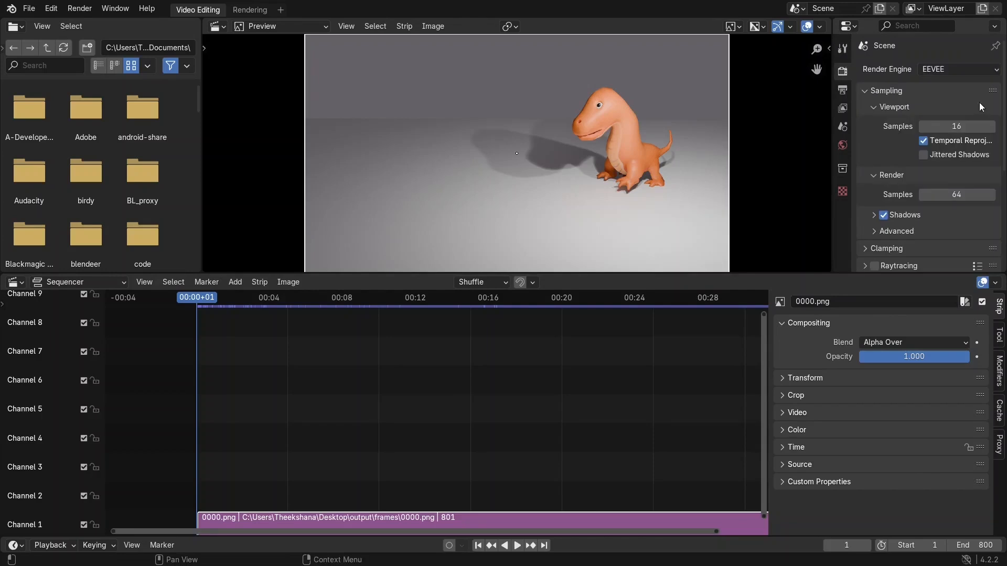
left_click(979, 75)
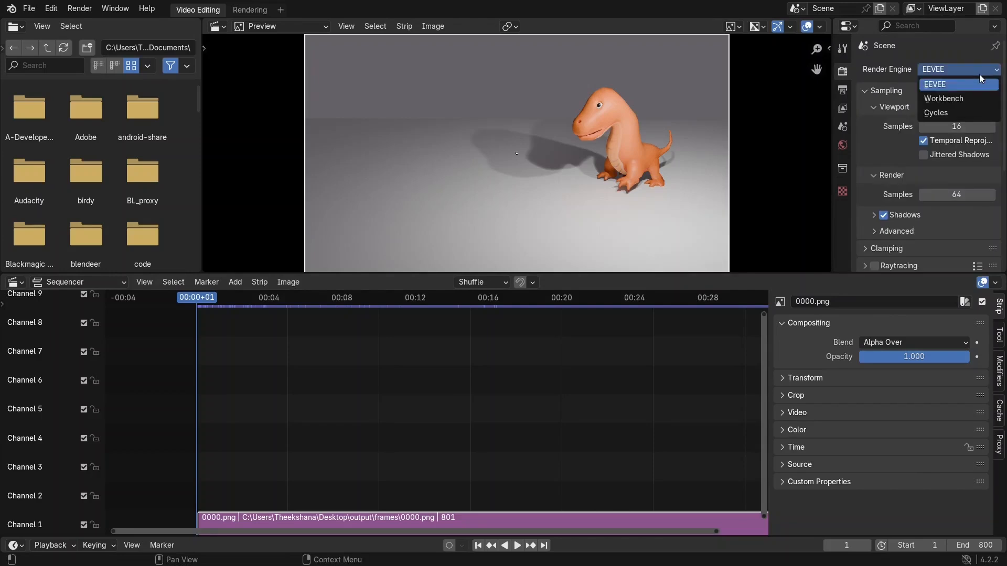
left_click(979, 74)
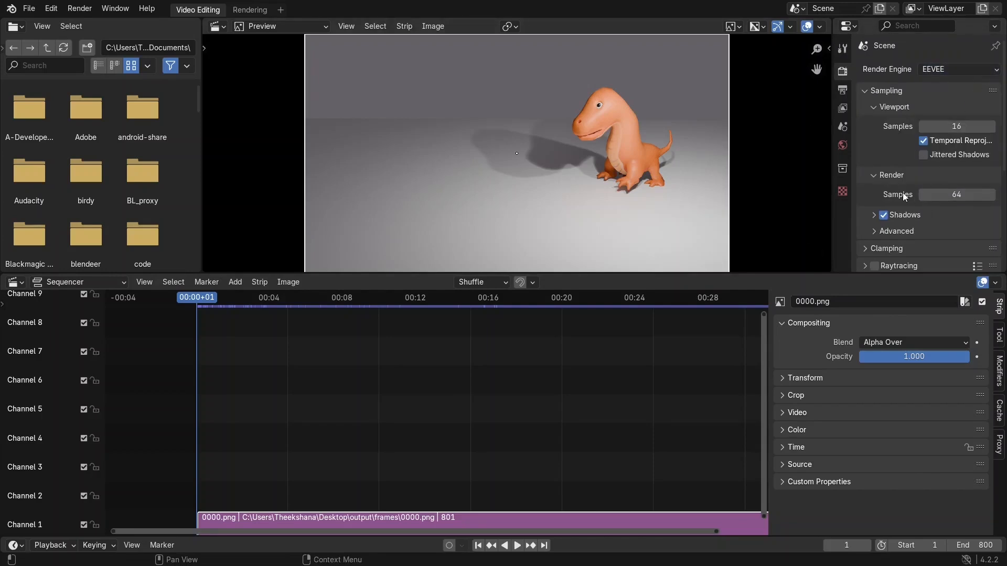
Set the video's output path to the Desktop\output folder.
left_click(842, 90)
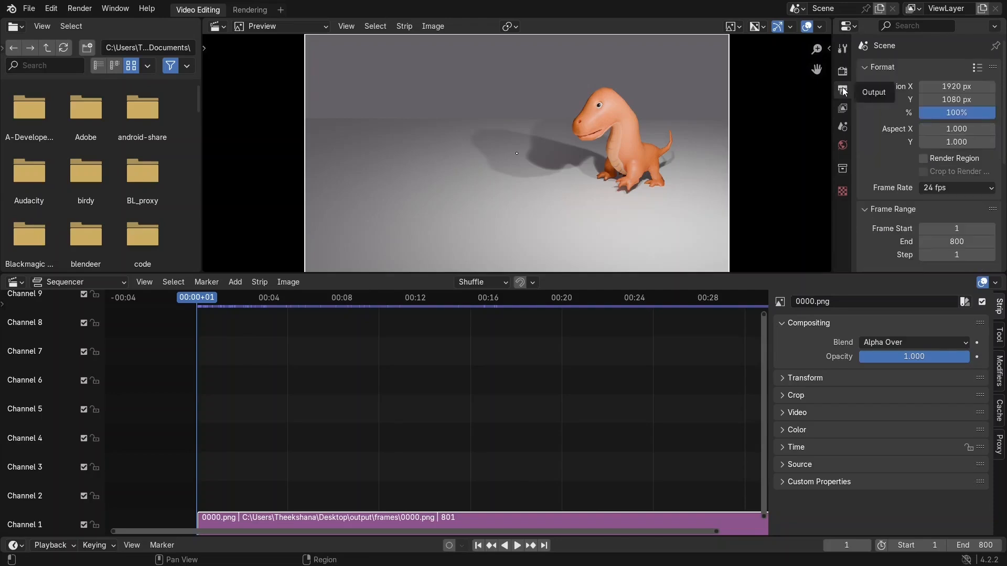
scroll(897, 188, "down", 6)
scroll(904, 181, "up", 3)
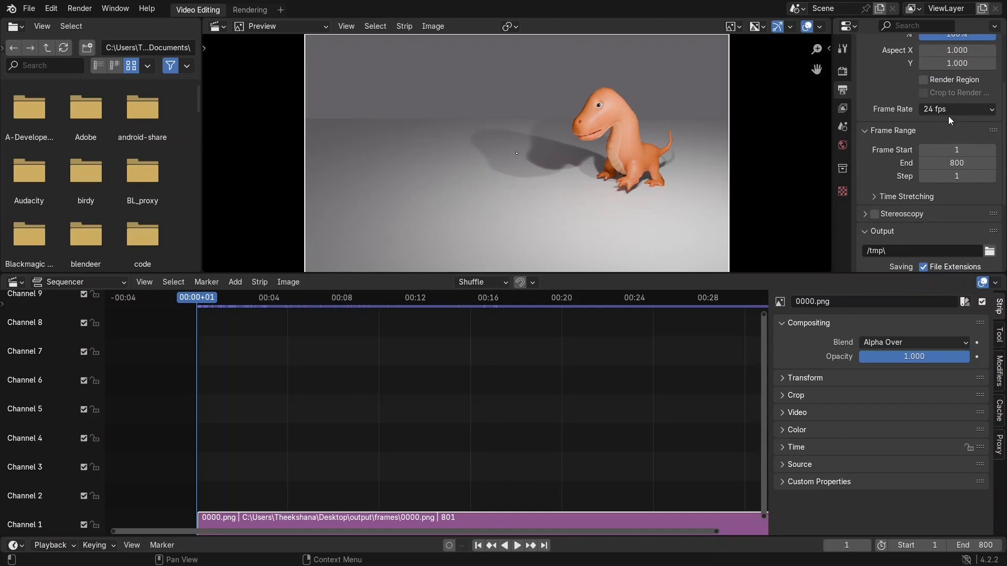
scroll(948, 116, "down", 3)
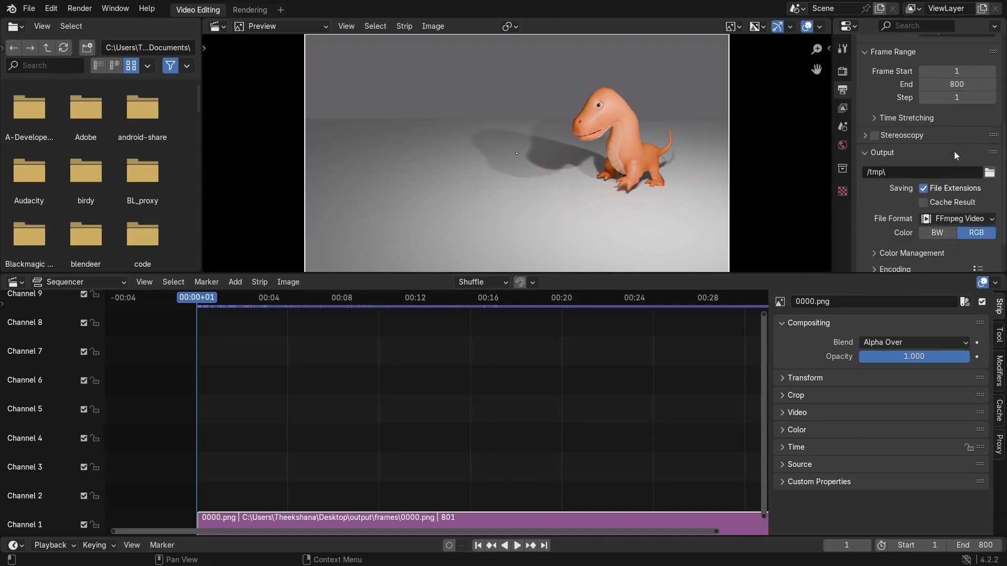
left_click(989, 173)
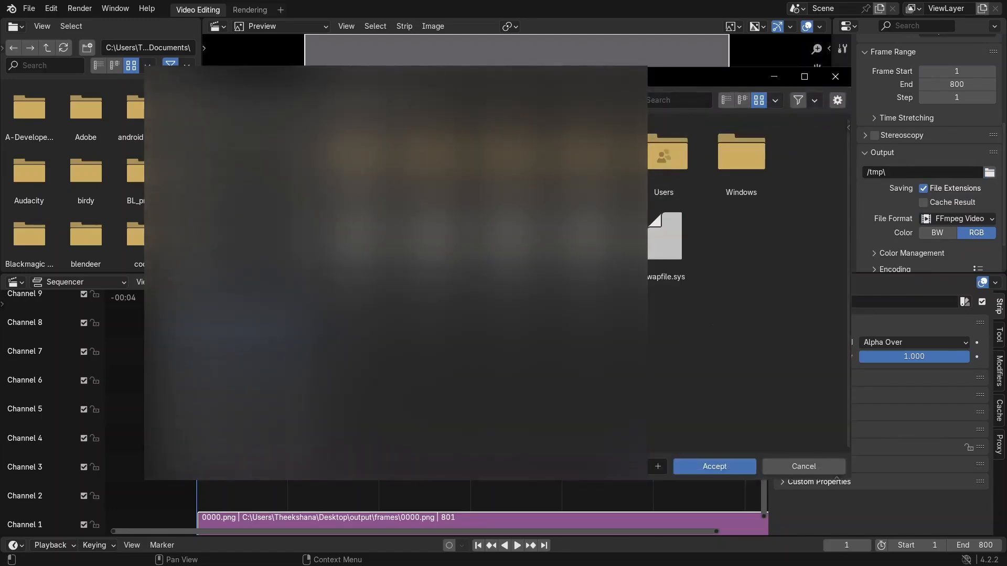
left_click(225, 174)
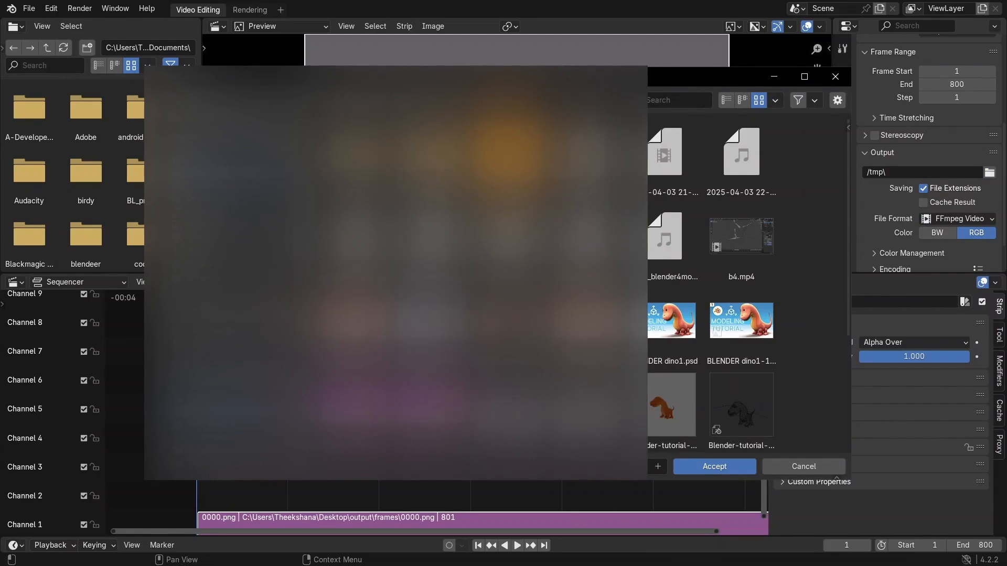
double_click(429, 158)
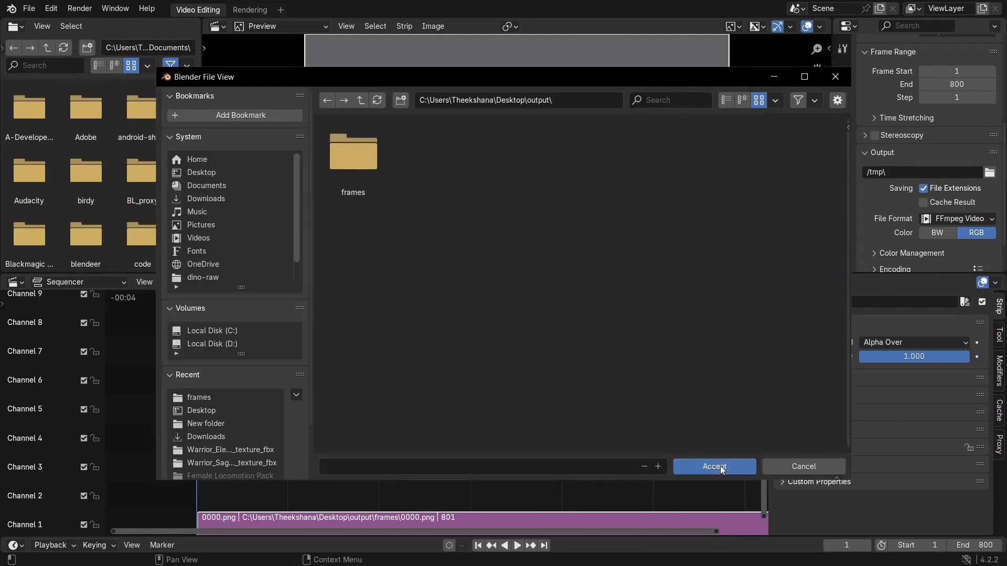
left_click(719, 466)
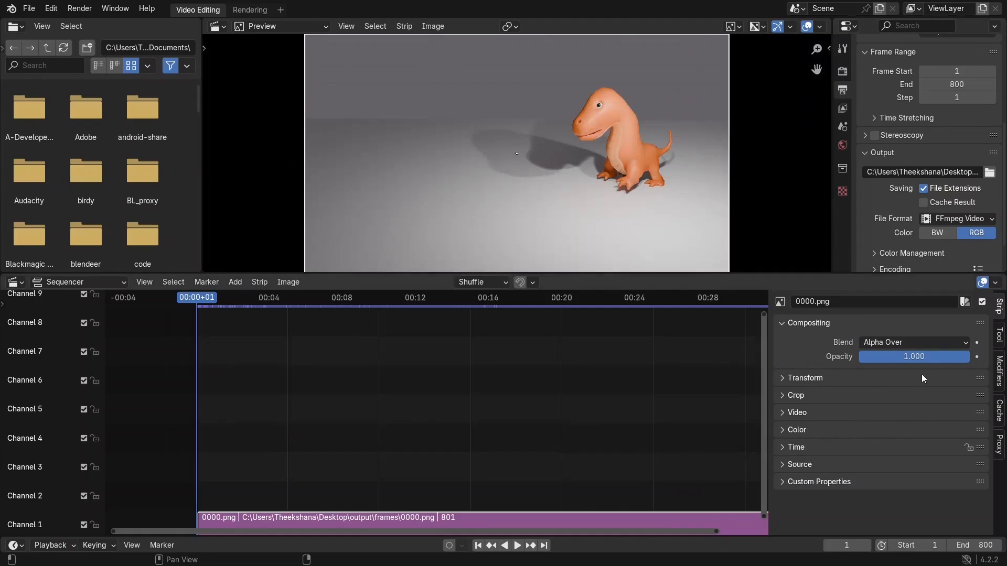
Choose FFmpeg Video as the output file format and look over the remaining output settings.
left_click(947, 219)
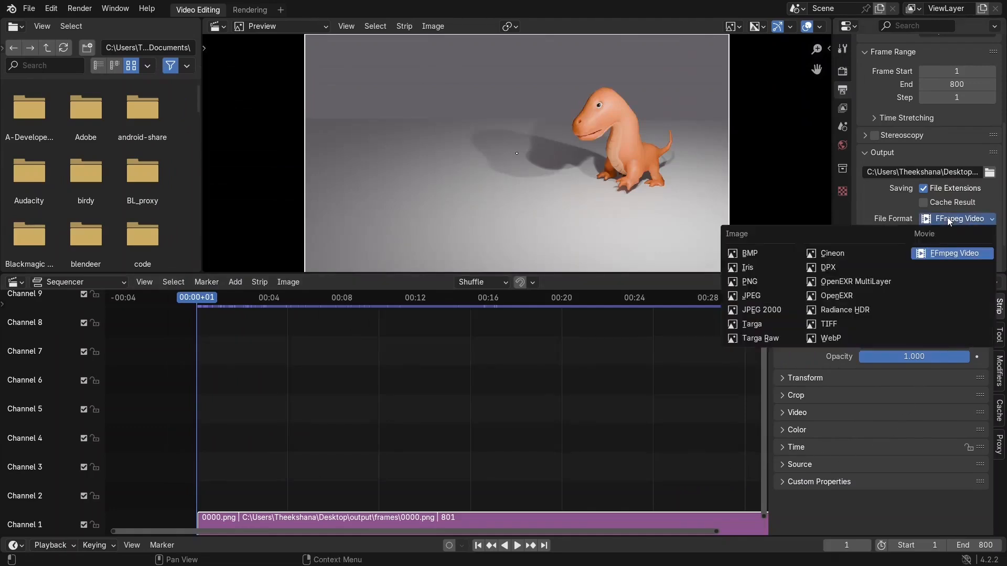
left_click(952, 254)
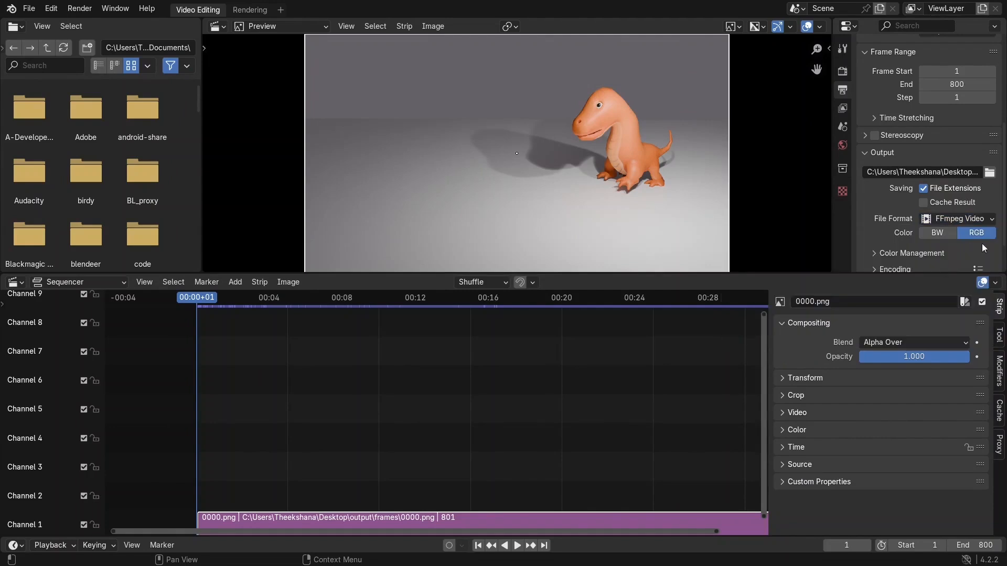
scroll(874, 219, "down", 1)
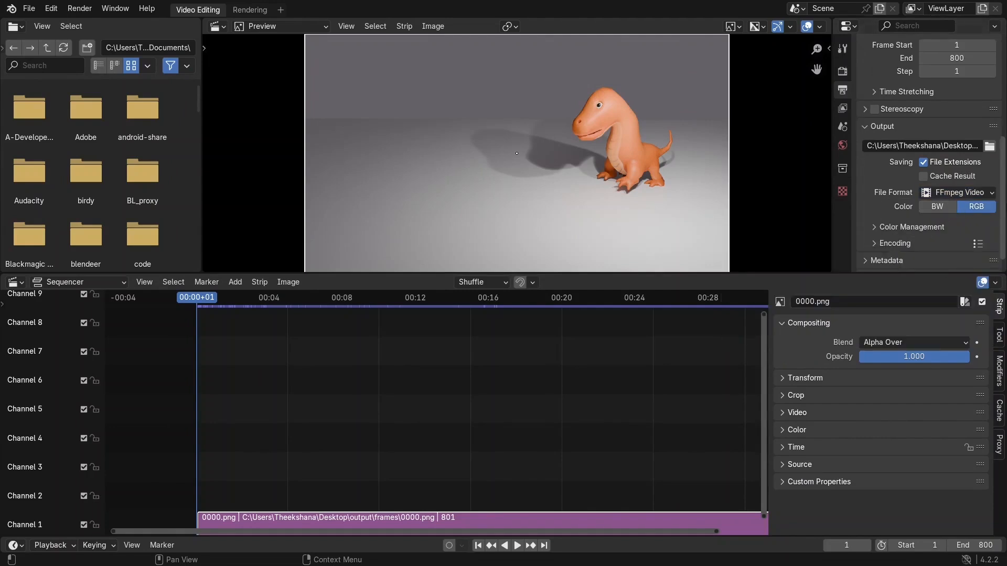
scroll(928, 218, "down", 1)
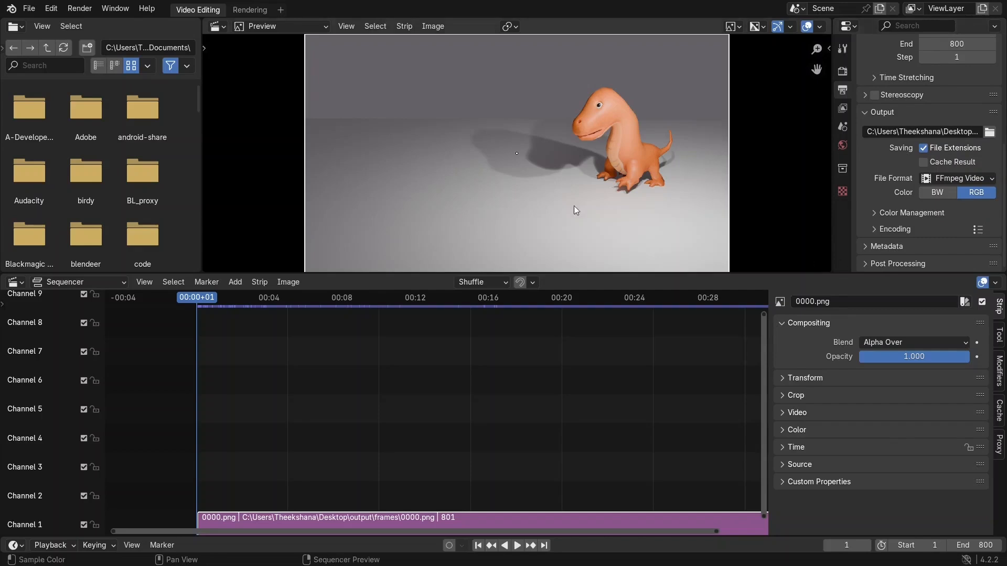
Render the image strip as an animation to the video file and close the finished render window.
left_click(80, 9)
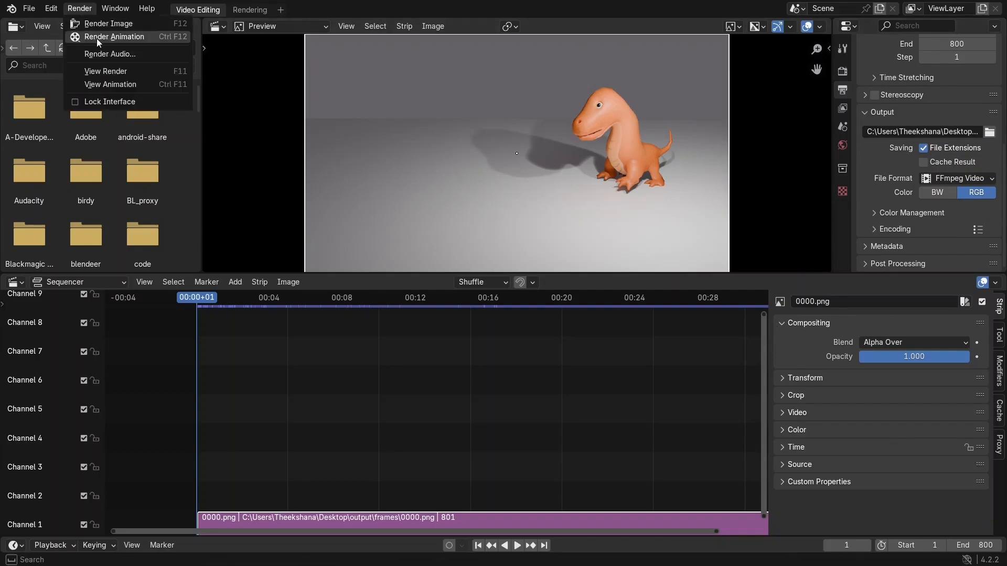
left_click(96, 39)
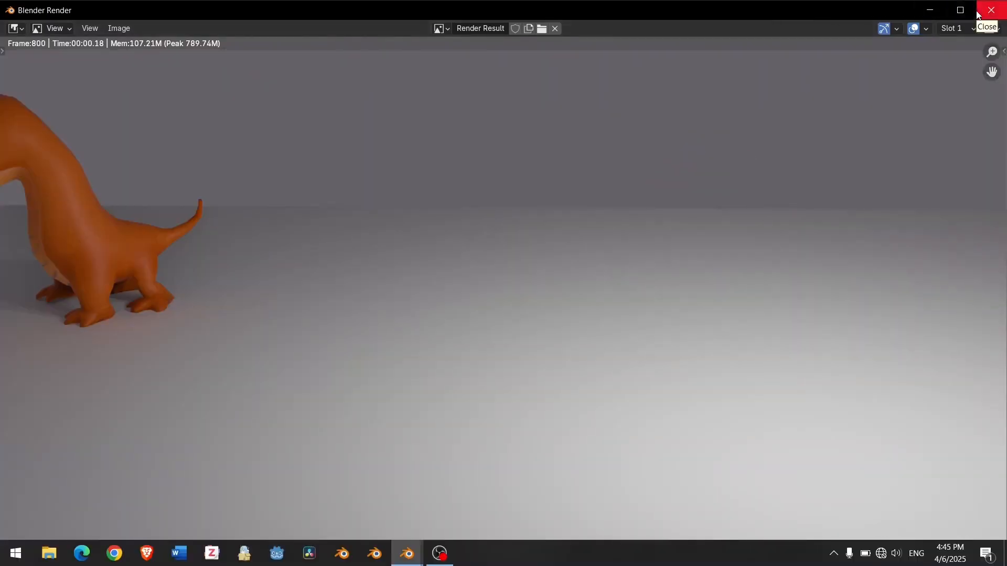
left_click(990, 10)
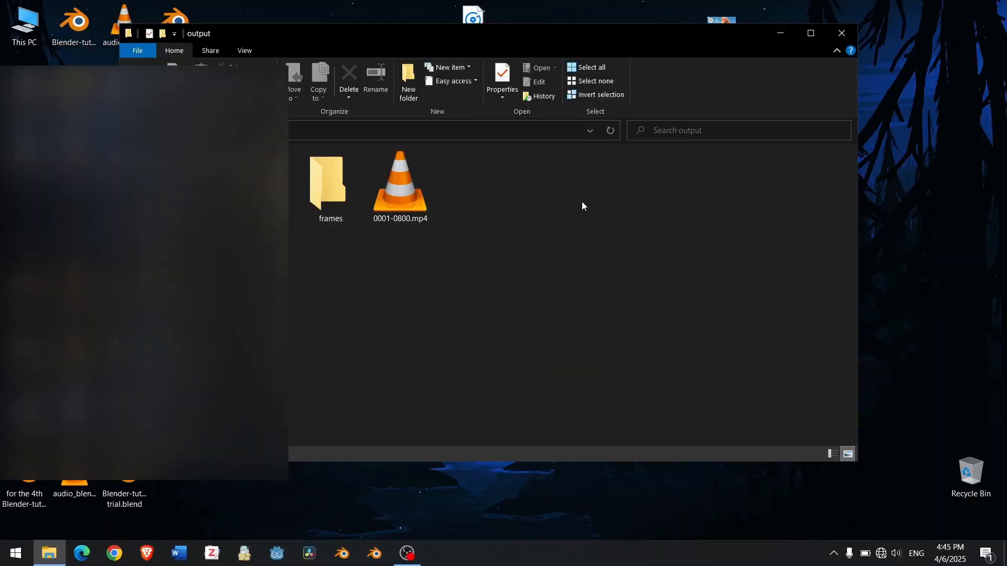